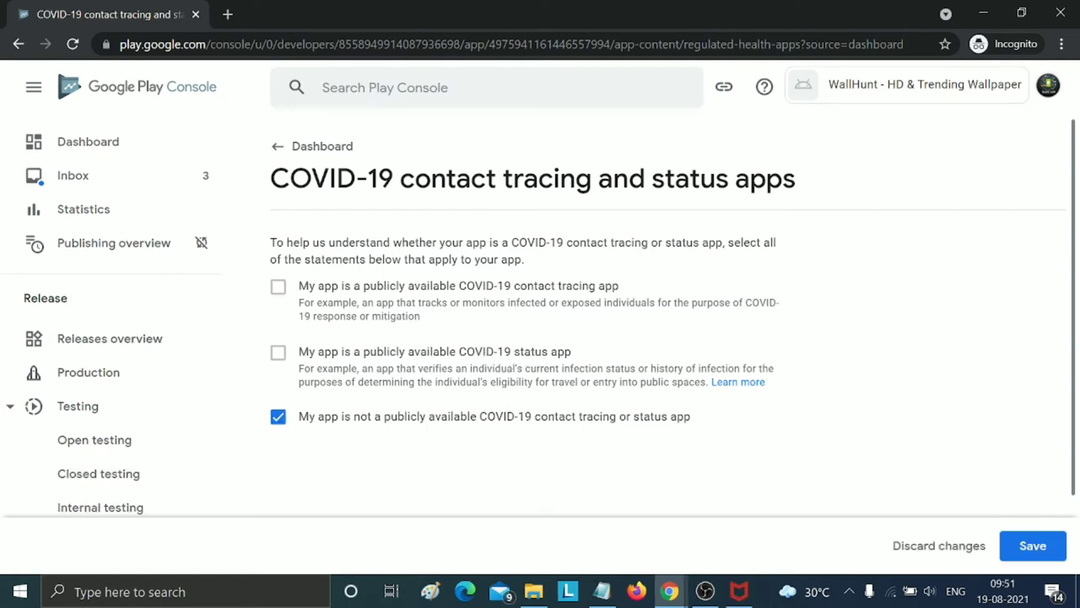
# - Open the help article on COVID-19 app requirements in a separate tab and read its eligibility, privacy and app visibility sections
pyautogui.rightClick(749, 388)
pyautogui.click(789, 395)
pyautogui.click(324, 12)
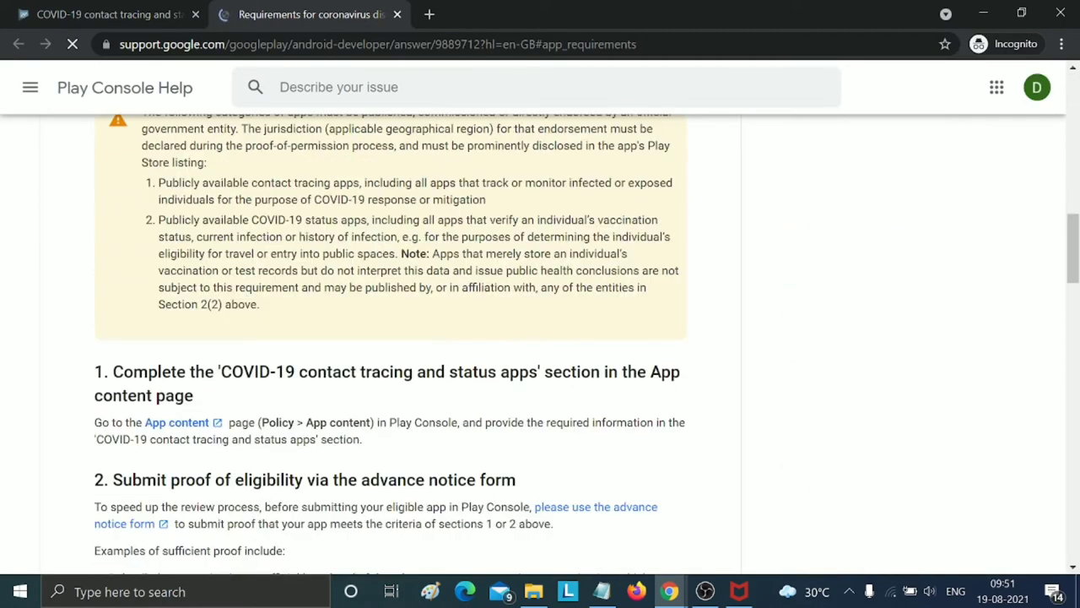
pyautogui.scroll(-1, 473, 385)
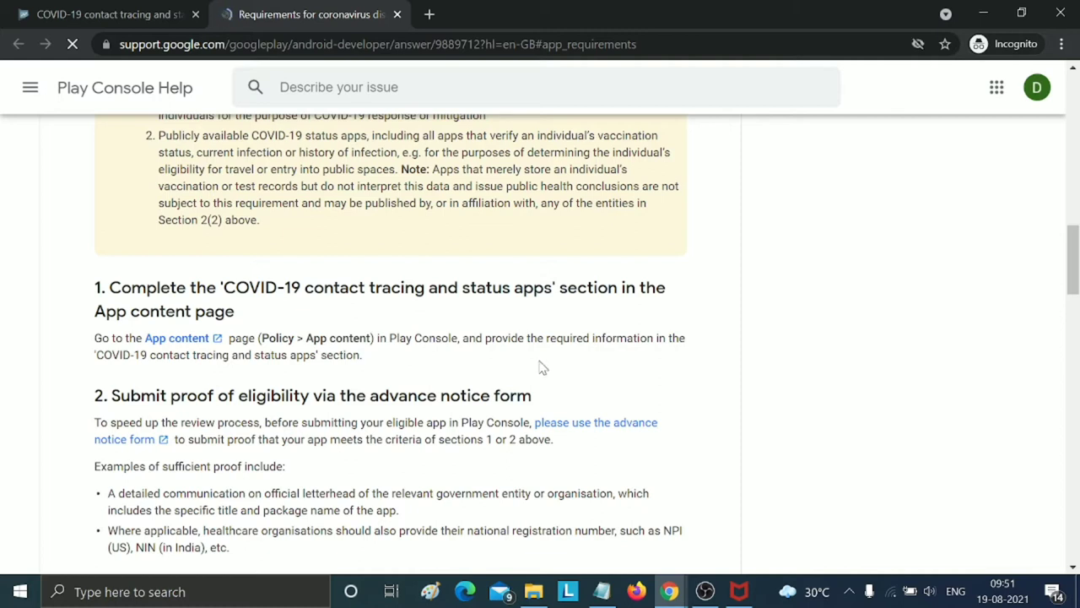
pyautogui.scroll(-1, 364, 361)
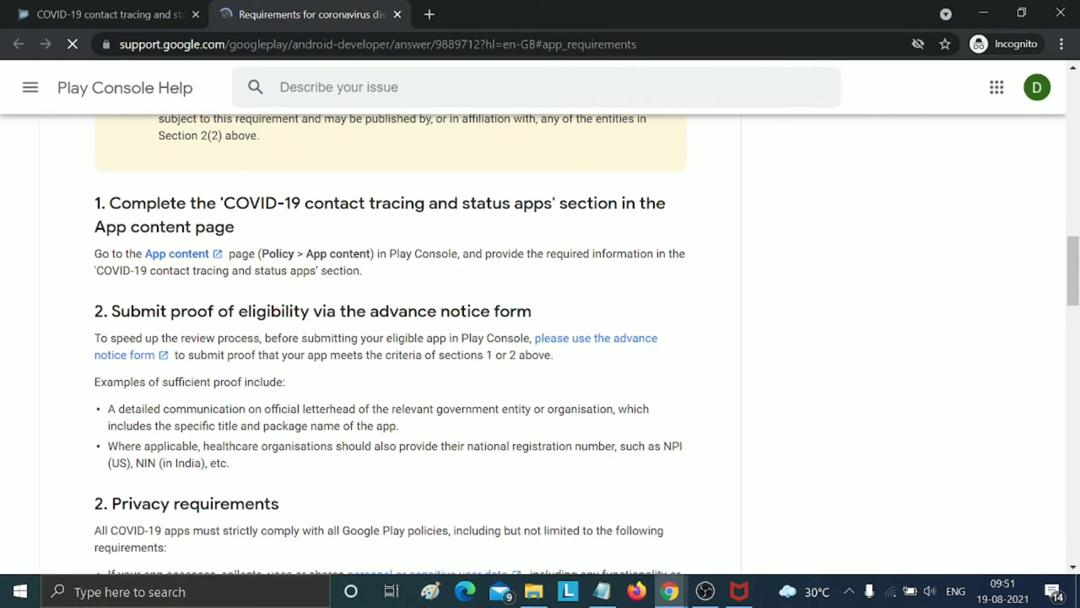
pyautogui.scroll(-3, 380, 380)
pyautogui.scroll(-1, 328, 308)
pyautogui.scroll(-4, 329, 308)
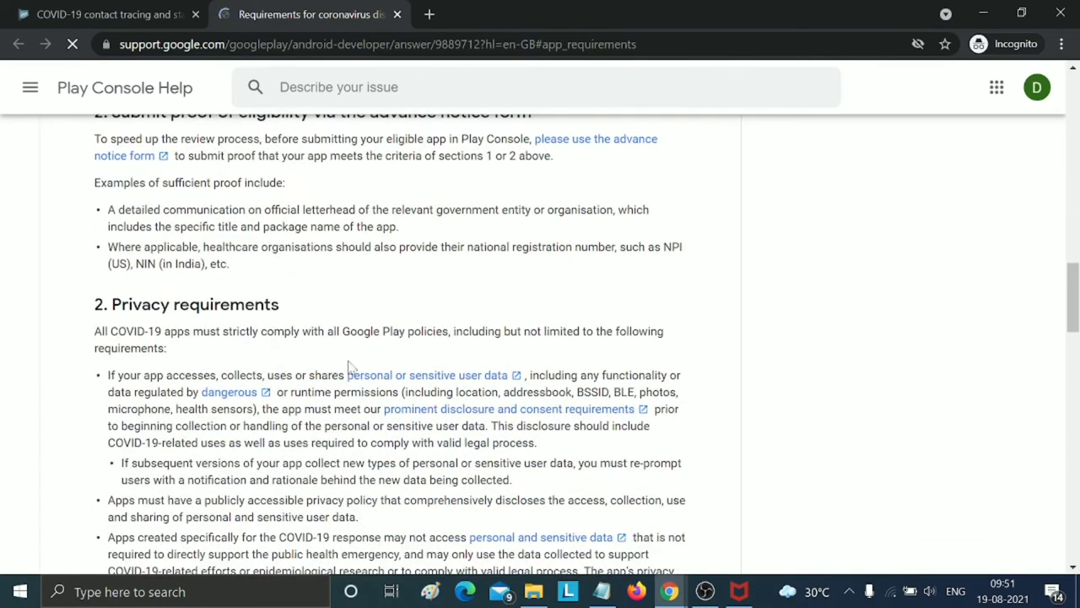
pyautogui.scroll(-7, 378, 350)
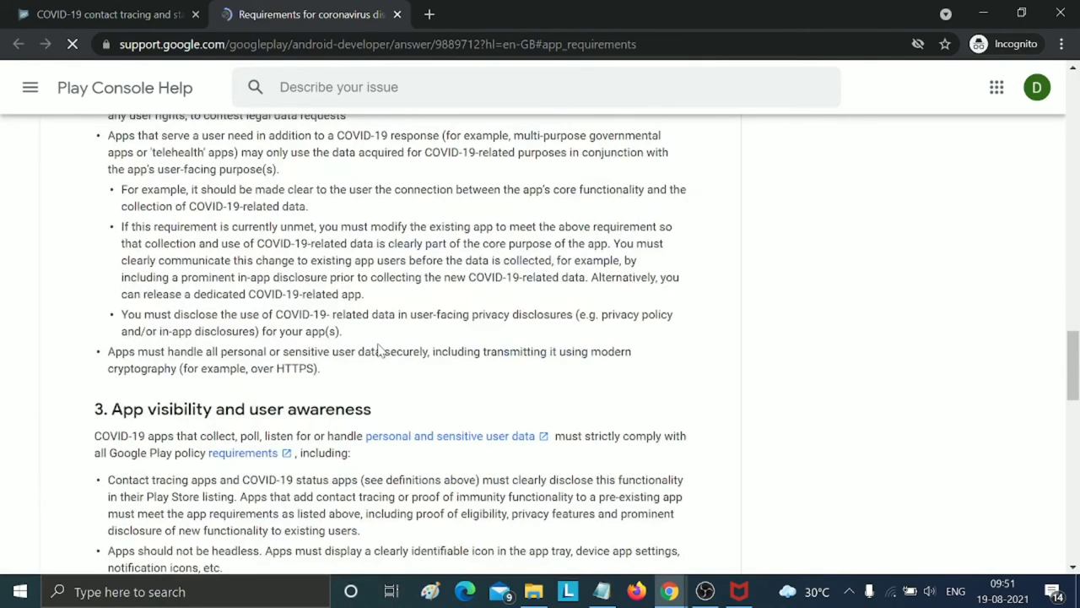
pyautogui.scroll(-7, 378, 350)
pyautogui.scroll(-4, 375, 352)
# - Return to the COVID-19 contact tracing declaration, save it, and go back to the app dashboard
pyautogui.click(133, 22)
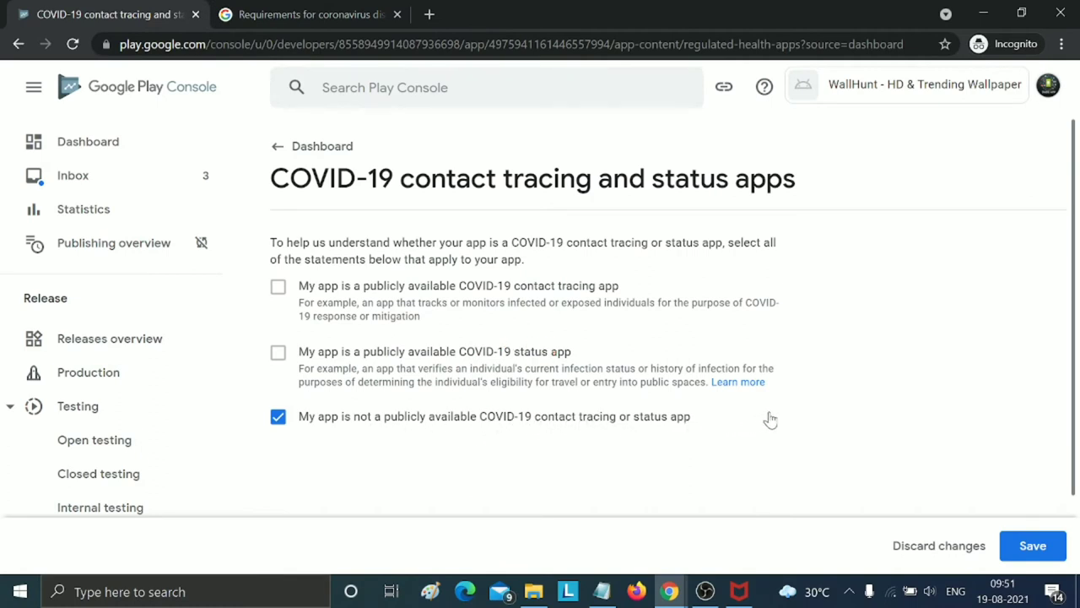
pyautogui.click(1031, 549)
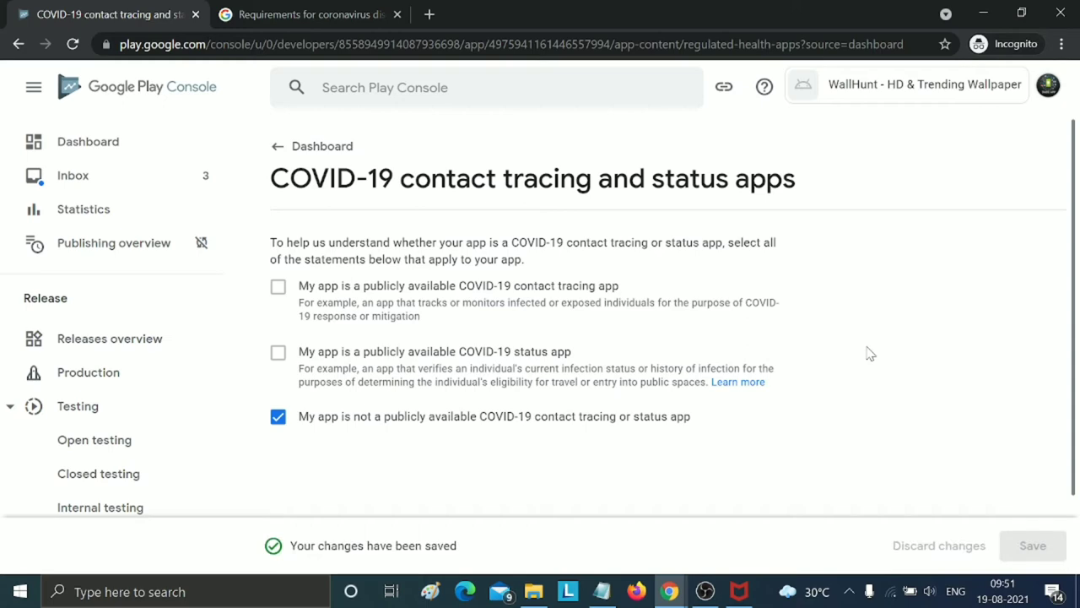
pyautogui.click(278, 146)
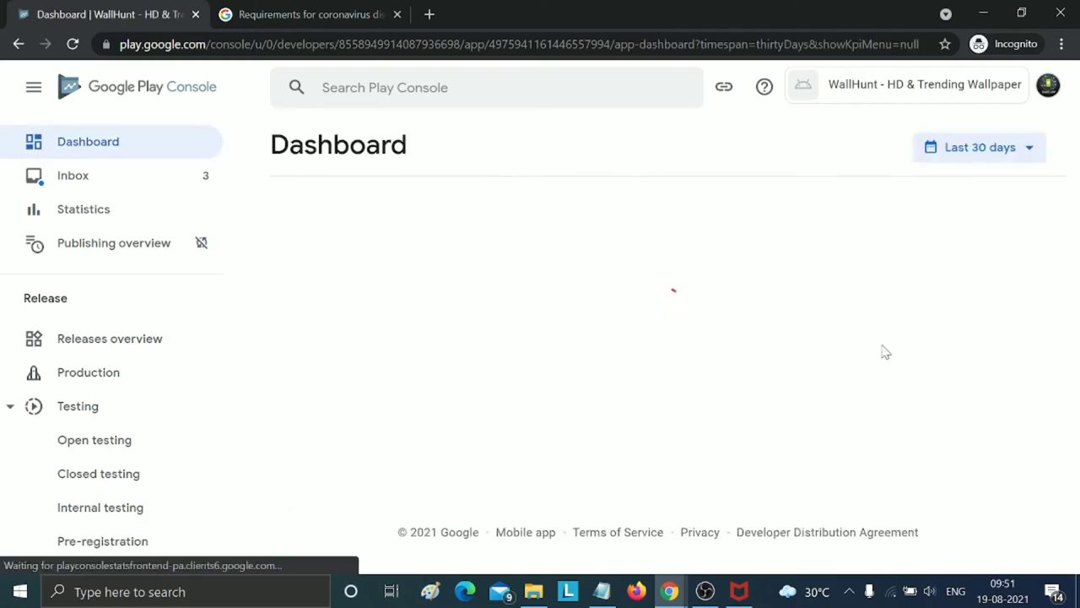
# - Open the app setup task for selecting an app category and providing contact details
pyautogui.scroll(-3, 684, 398)
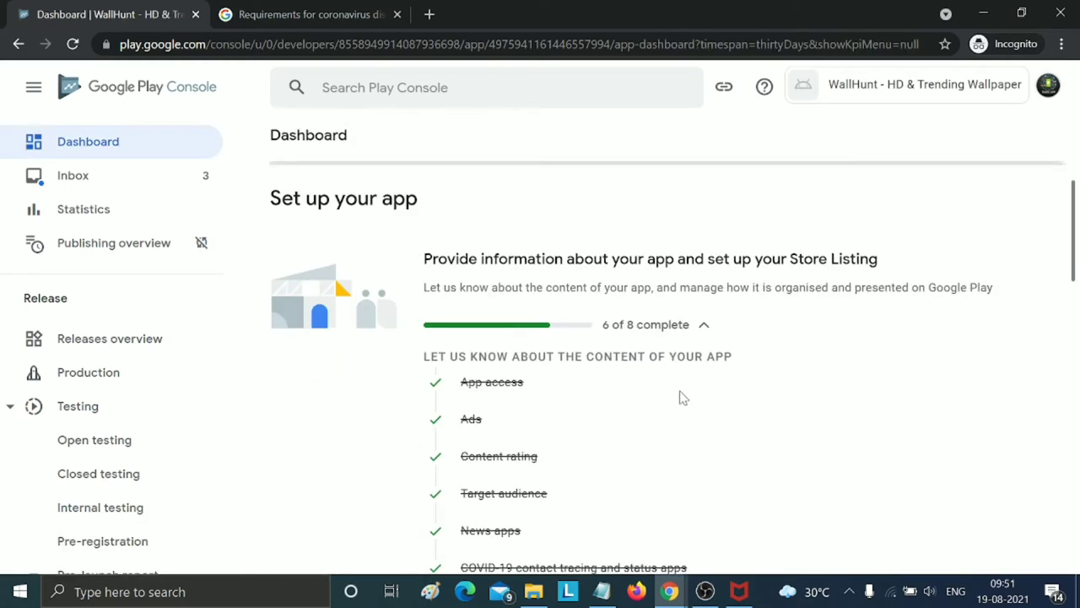
pyautogui.scroll(-2, 676, 400)
pyautogui.scroll(-2, 514, 436)
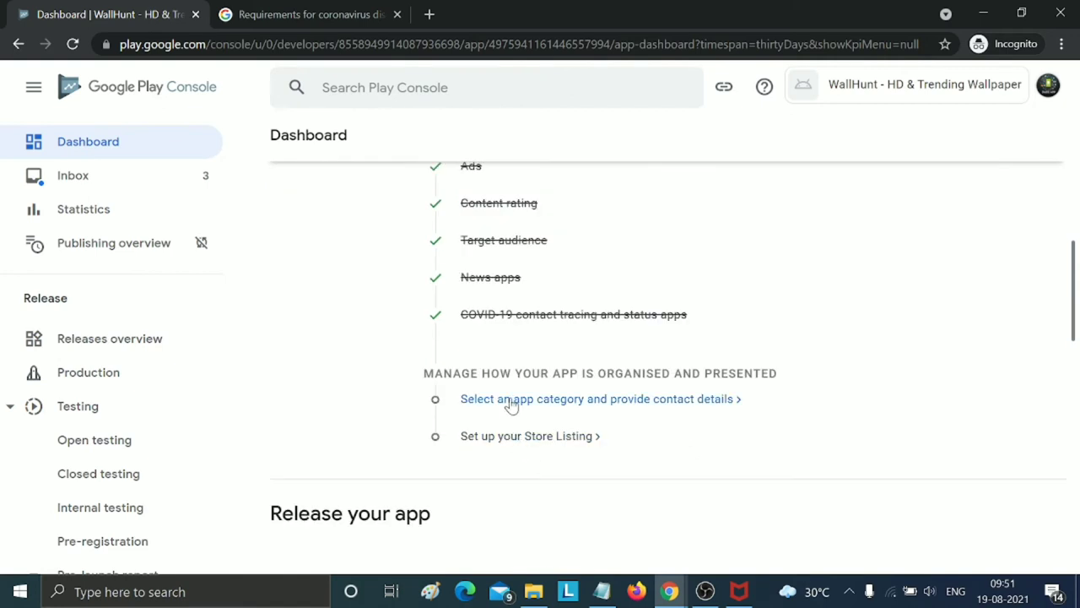
pyautogui.click(665, 410)
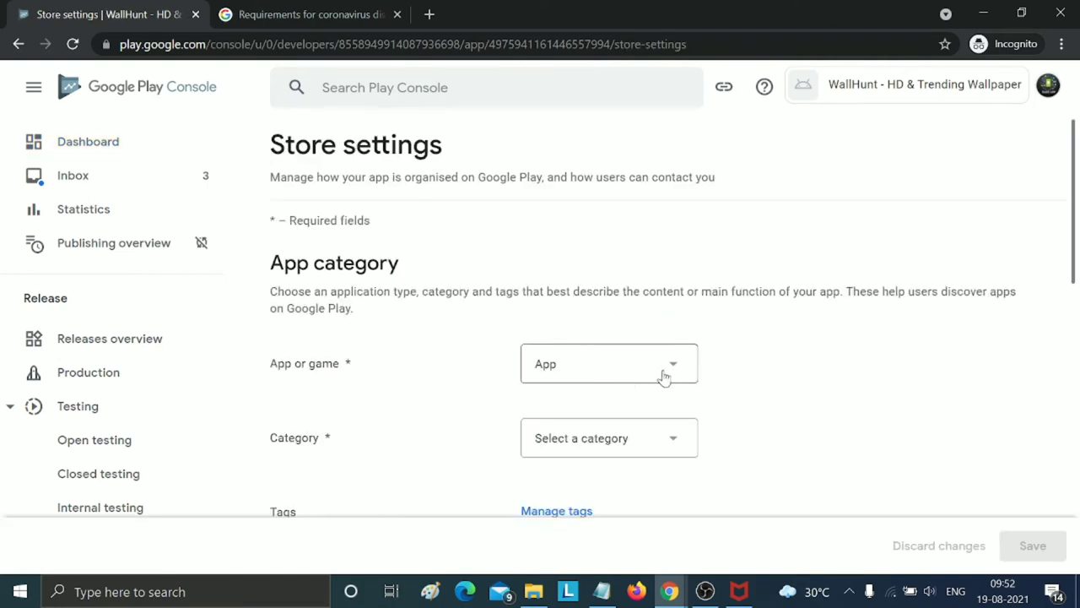
# - Set the app's category to Personalisation
pyautogui.scroll(-2, 781, 377)
pyautogui.click(652, 329)
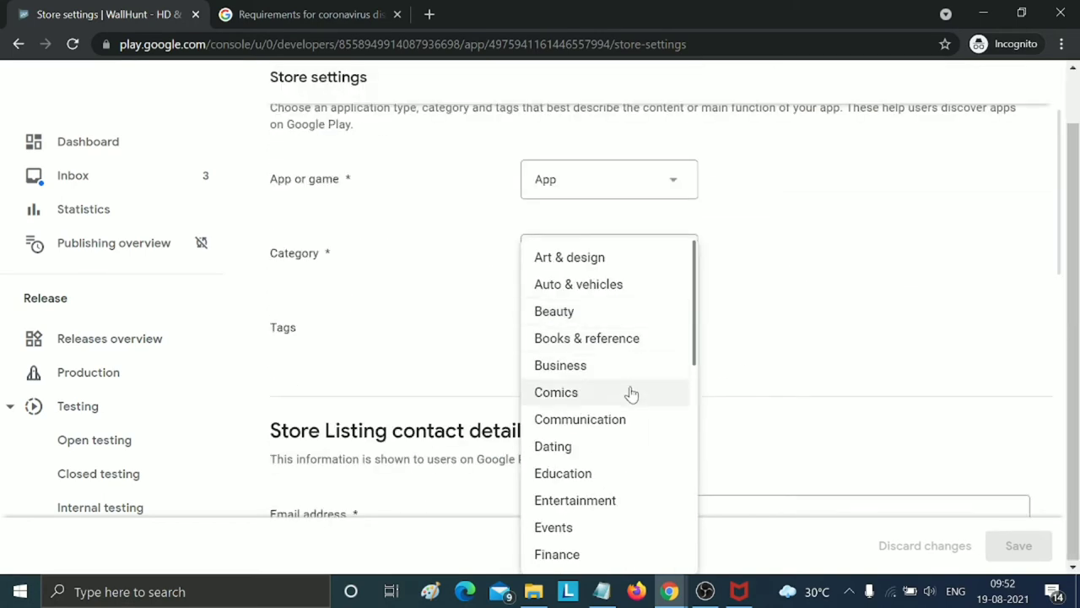
pyautogui.scroll(-1, 627, 394)
pyautogui.scroll(-3, 621, 401)
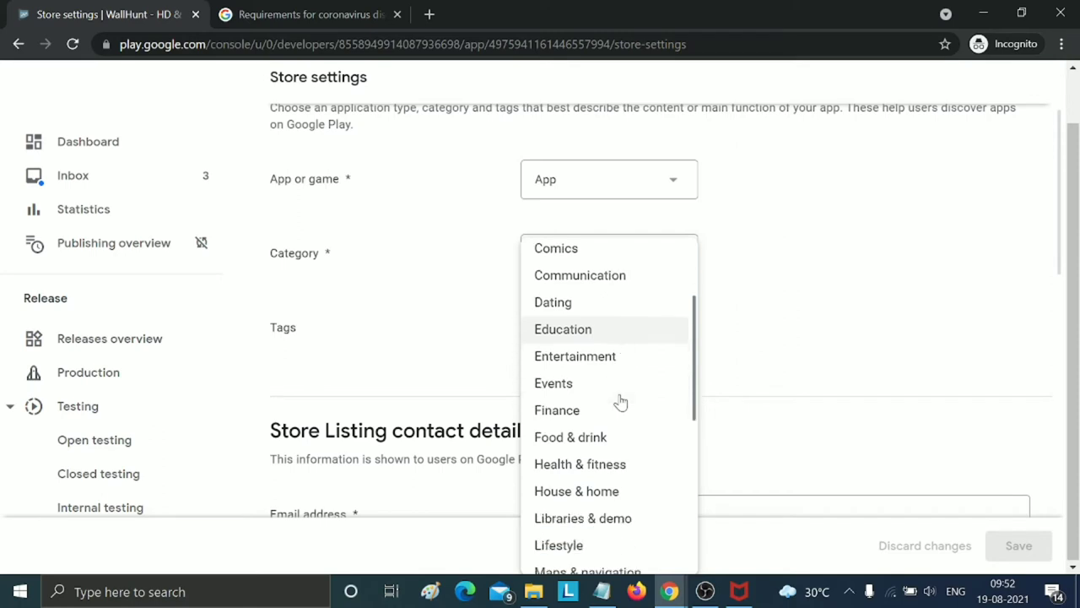
pyautogui.scroll(-3, 620, 409)
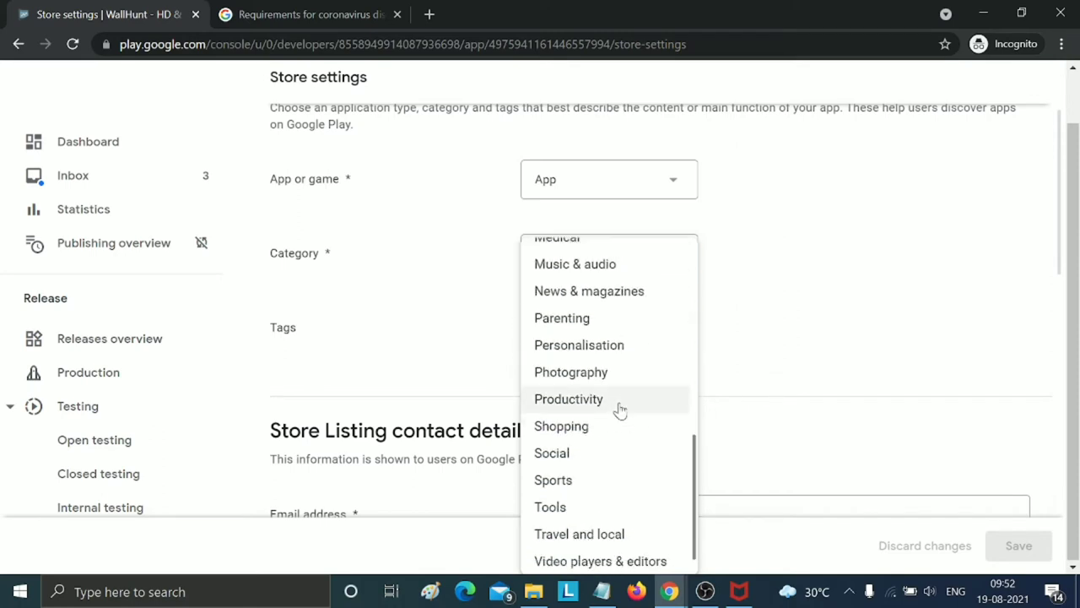
pyautogui.click(612, 358)
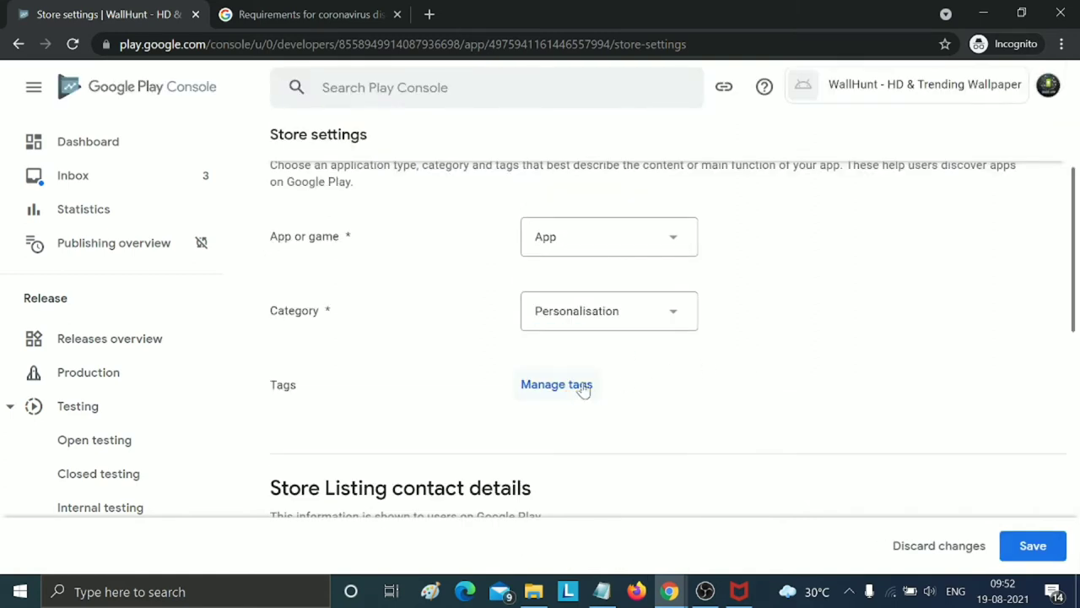
# - Search the available tags for "per" and apply the Personalisation tag to the app
pyautogui.click(561, 390)
pyautogui.click(912, 321)
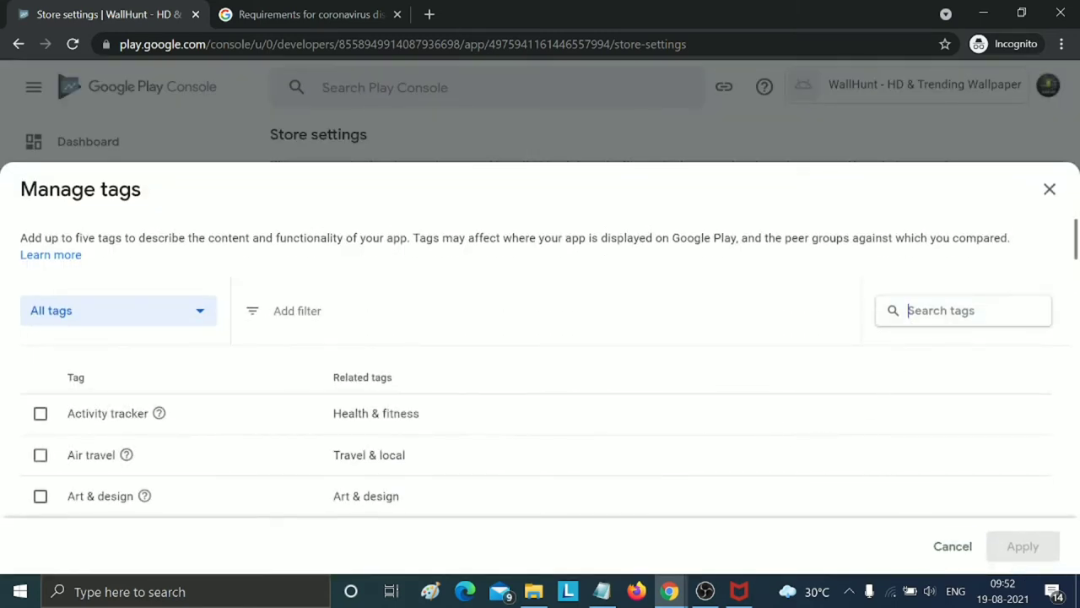
pyautogui.write('per')
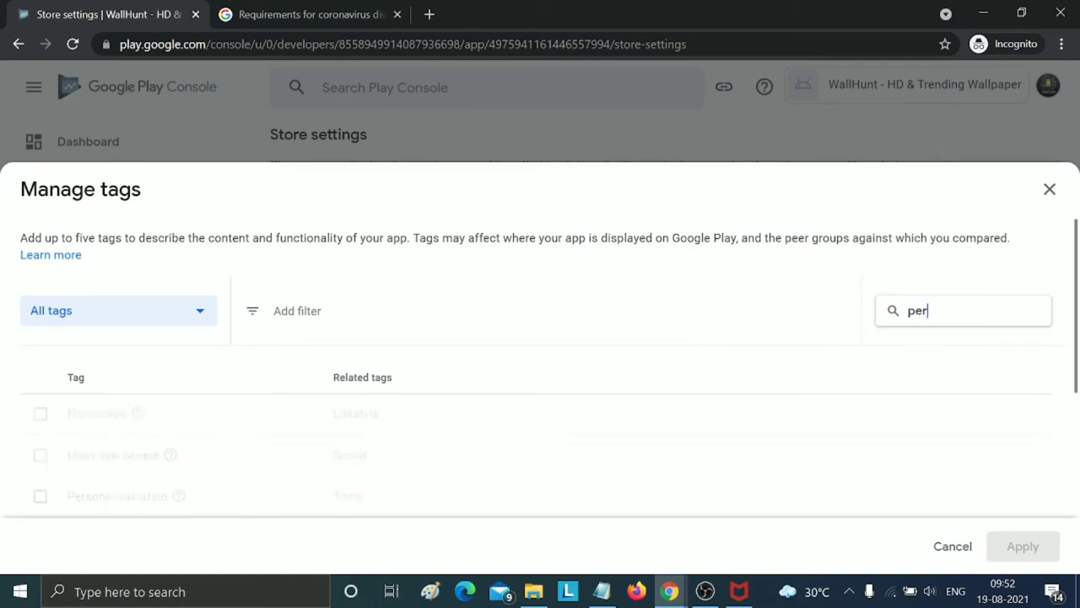
pyautogui.write('soni')
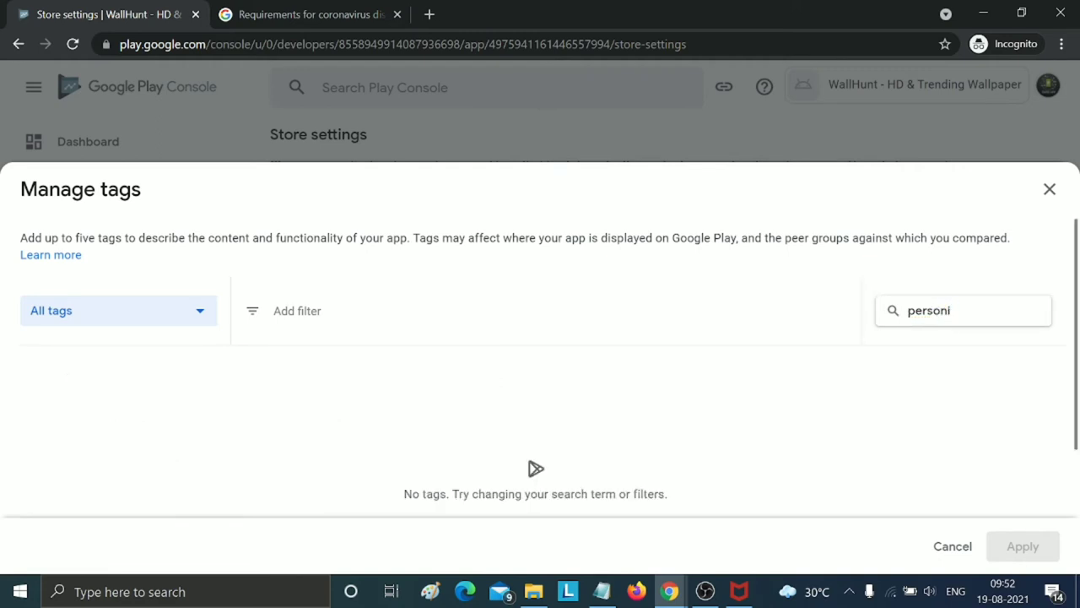
pyautogui.press('BackSpace')
pyautogui.press('BackSpace')
pyautogui.press('BackSpace')
pyautogui.press('BackSpace')
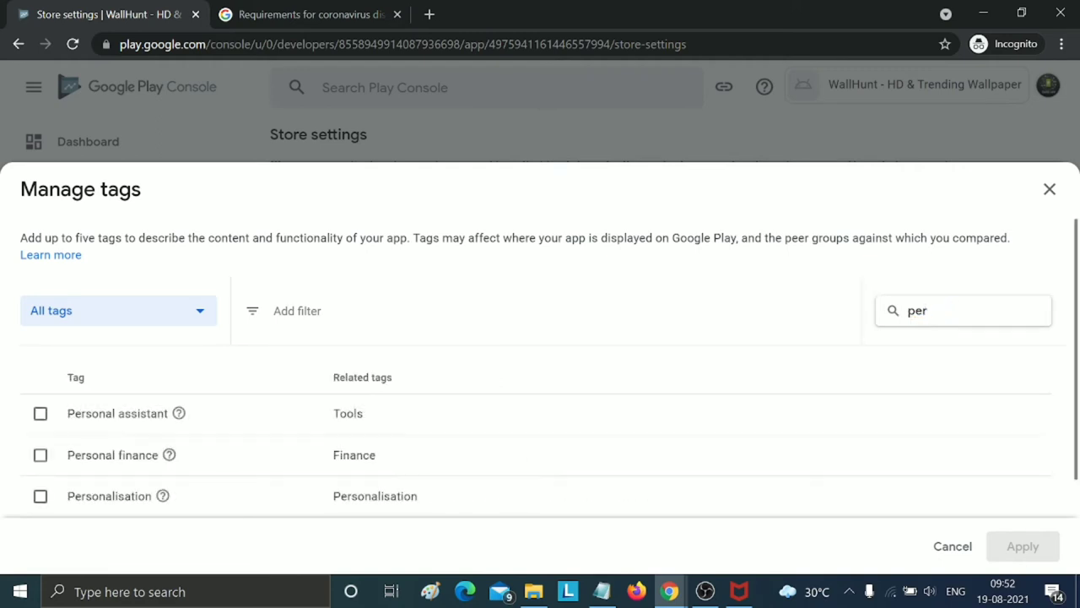
pyautogui.click(406, 504)
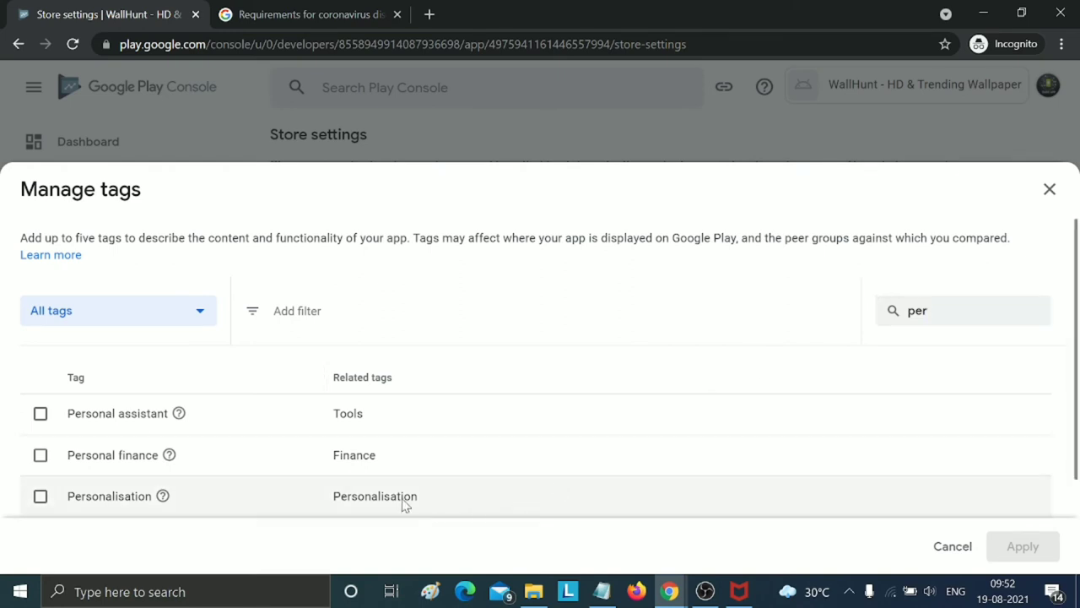
pyautogui.click(41, 497)
pyautogui.click(1021, 546)
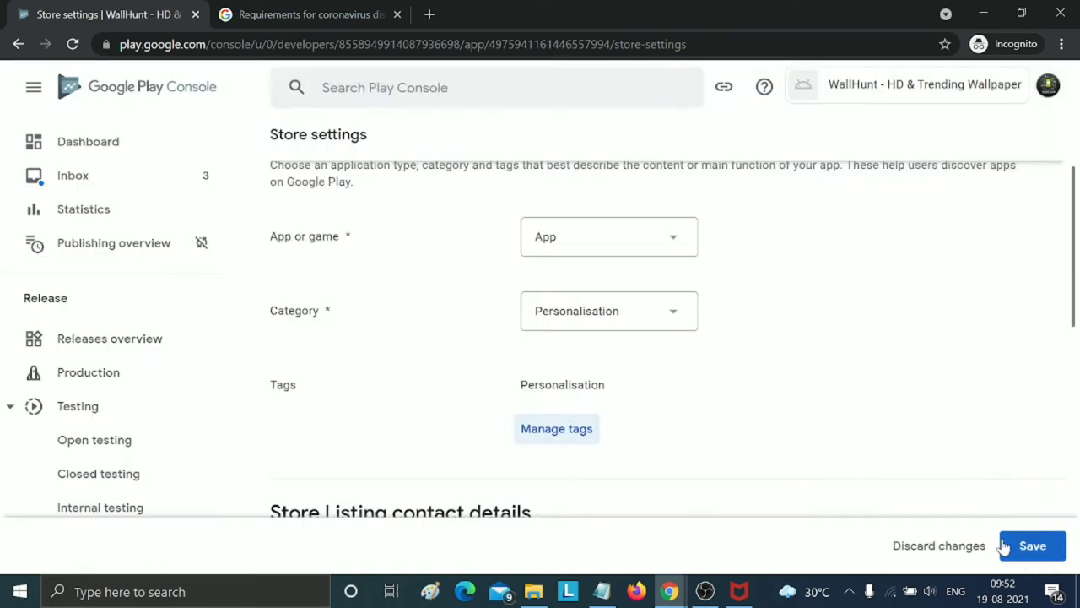
# - Copy the support email from desc.txt in Notepad and paste it as the Store Listing contact email address
pyautogui.scroll(-2, 830, 404)
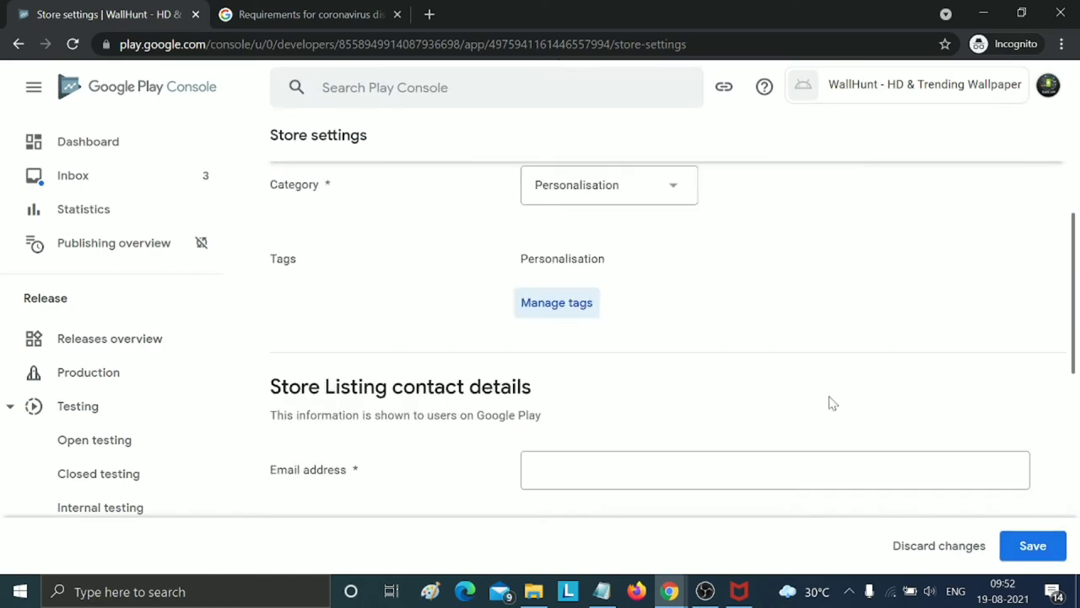
pyautogui.click(772, 469)
pyautogui.scroll(-2, 718, 394)
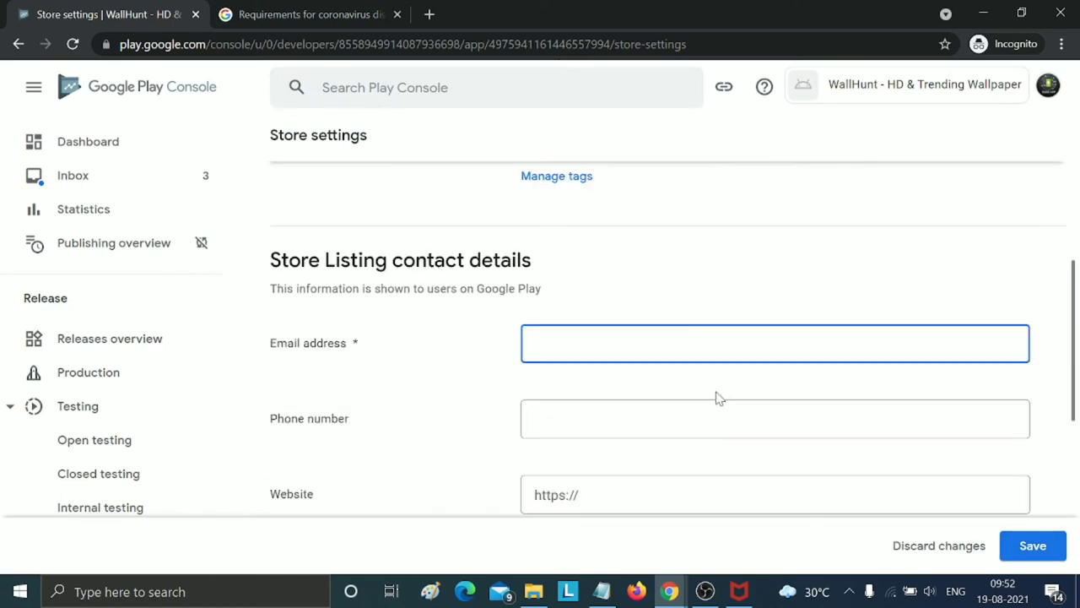
pyautogui.moveTo(601, 590)
pyautogui.click(587, 544)
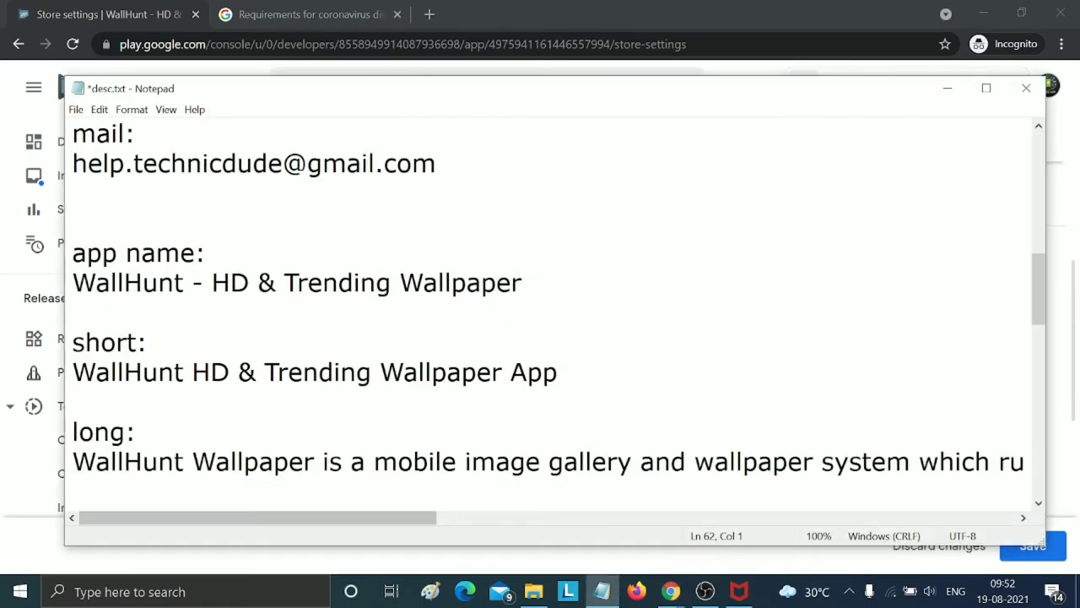
pyautogui.tripleClick(158, 163)
pyautogui.hotkey('ctrl', 'c')
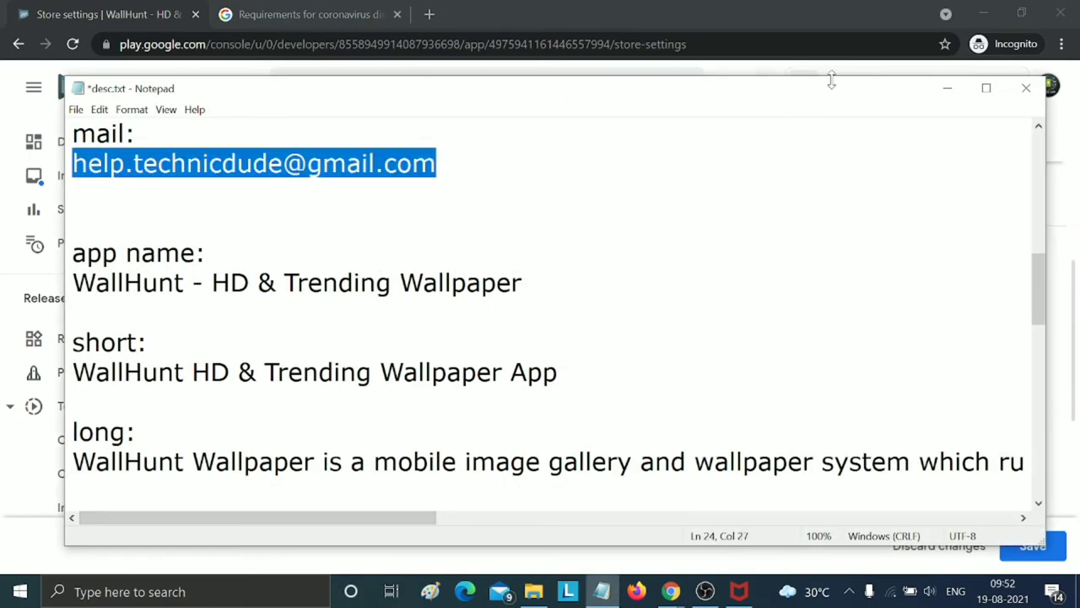
pyautogui.click(948, 87)
pyautogui.rightClick(554, 353)
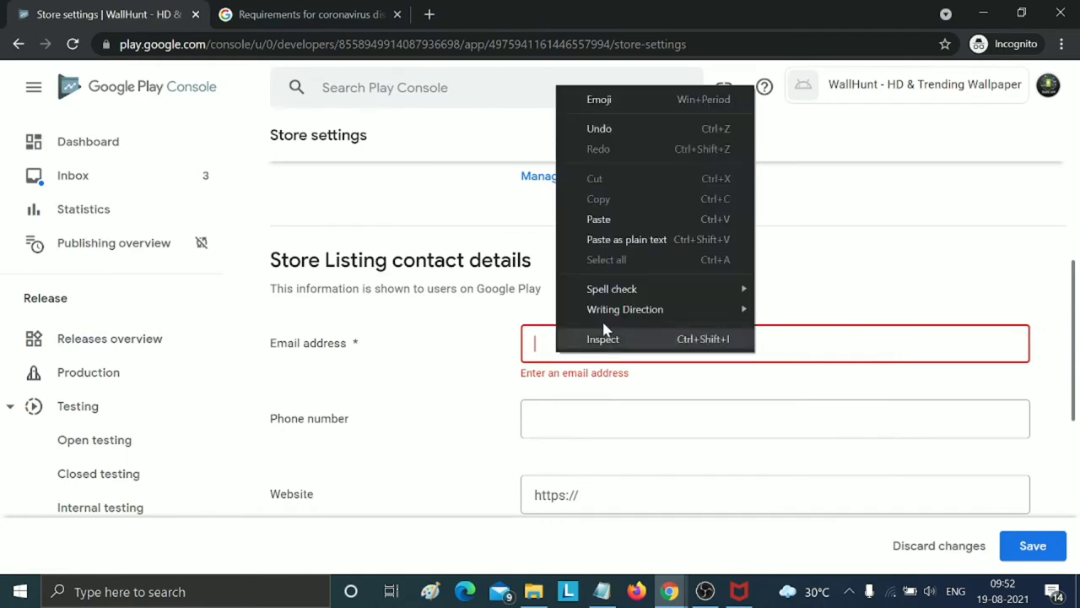
pyautogui.click(634, 223)
pyautogui.press('Tab')
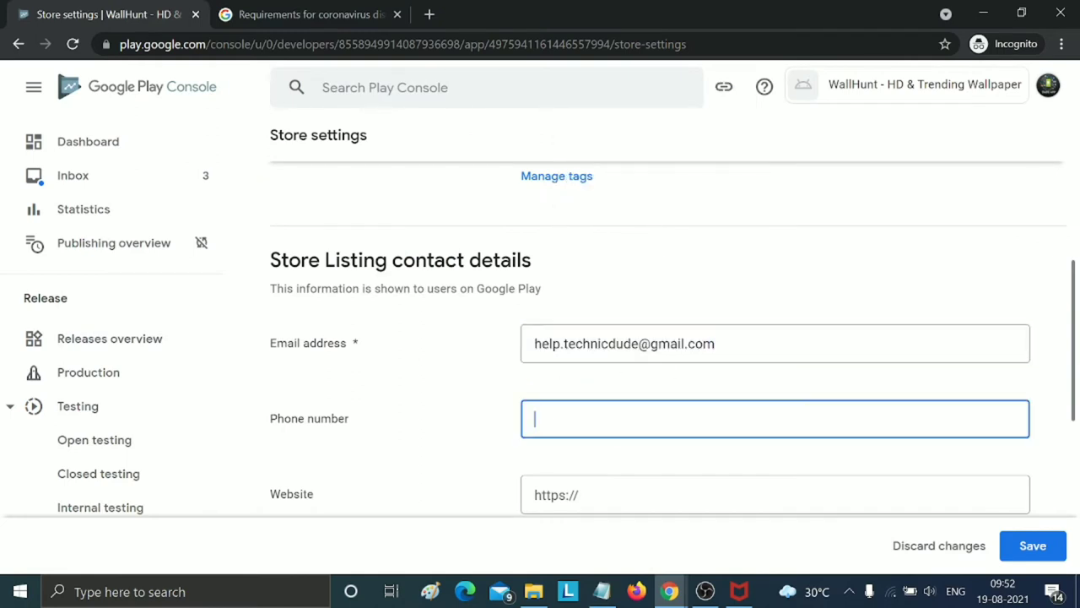
pyautogui.scroll(-2, 699, 417)
pyautogui.click(540, 368)
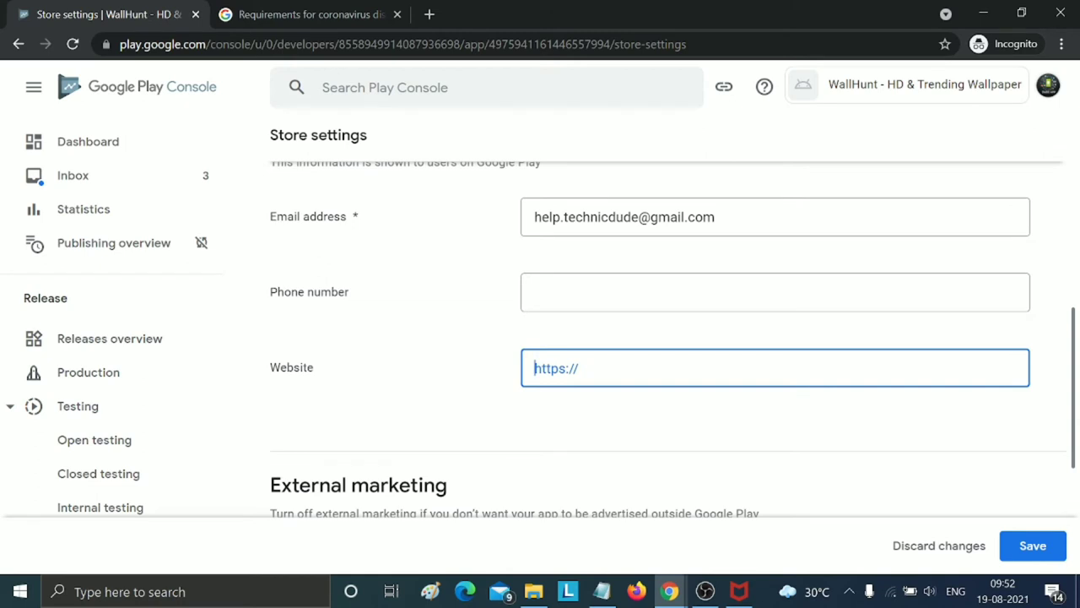
pyautogui.hotkey('ctrl', 't')
pyautogui.write('https://www.technicdude.in')
pyautogui.press('Return')
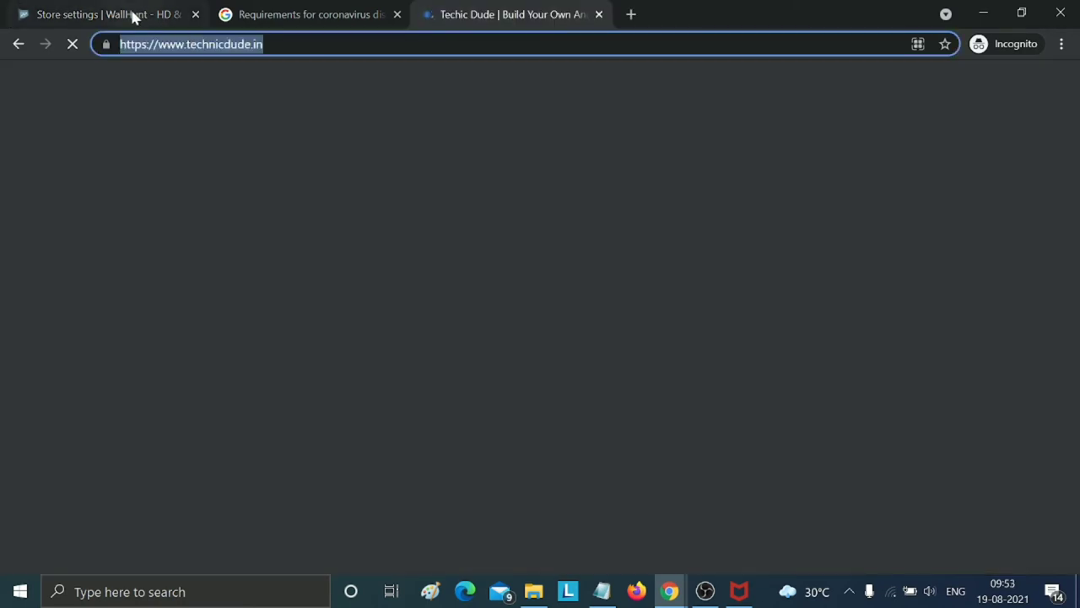
pyautogui.click(139, 9)
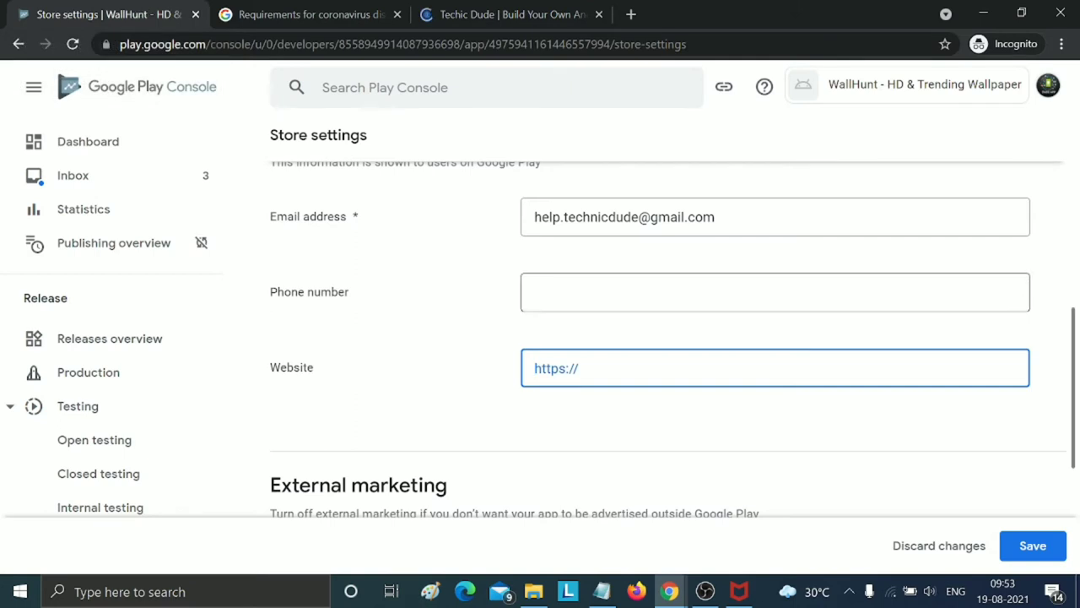
pyautogui.rightClick(555, 368)
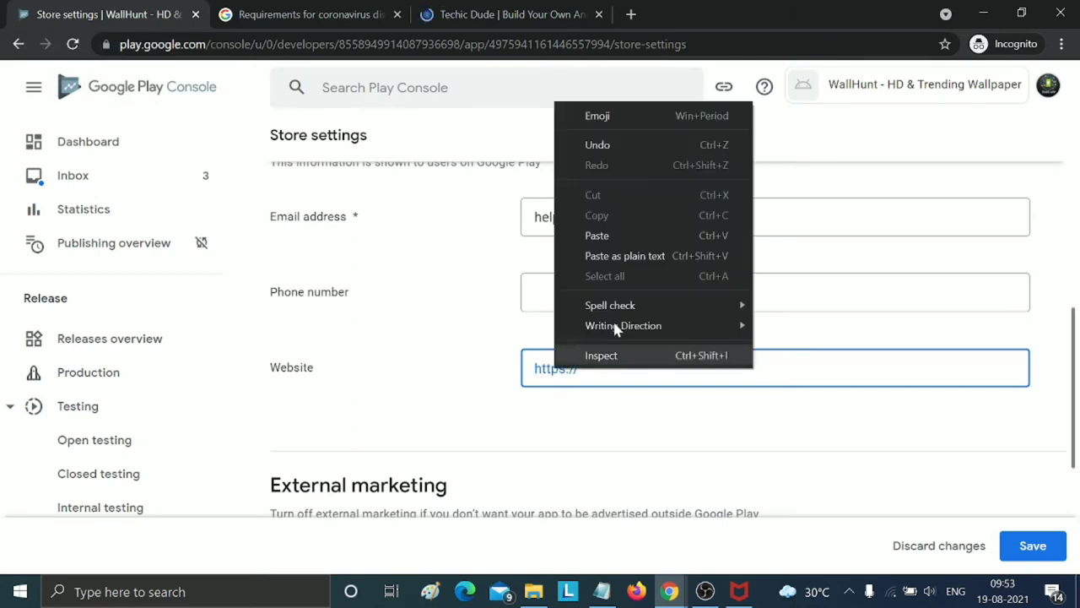
pyautogui.click(594, 231)
pyautogui.click(397, 16)
# - Review the external marketing option and Store Listing contact details, and check the website address in its open tab
pyautogui.scroll(-3, 546, 396)
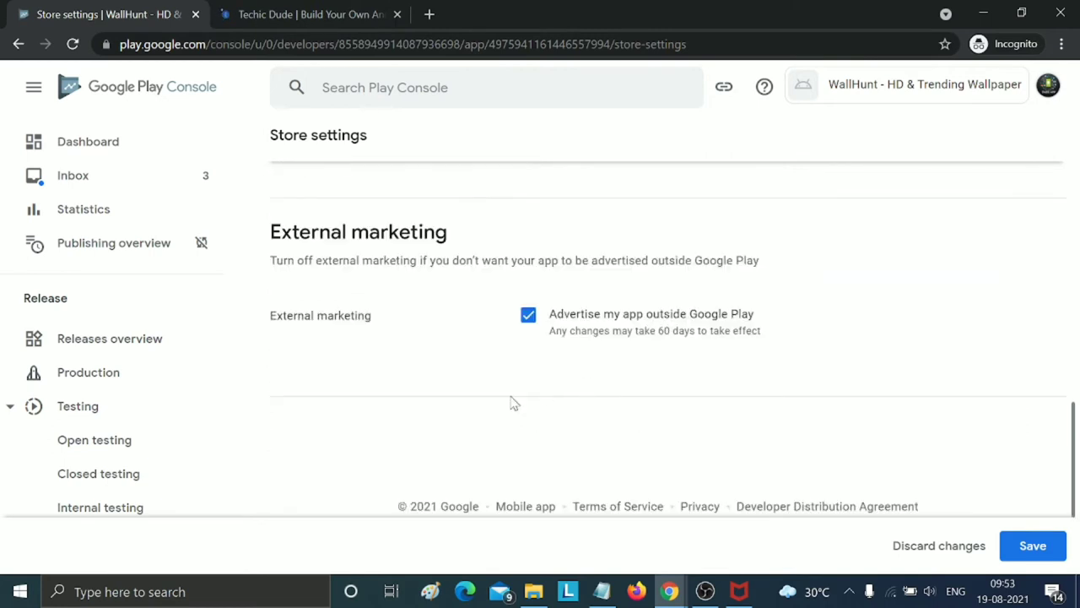
pyautogui.scroll(3, 672, 436)
pyautogui.scroll(2, 746, 444)
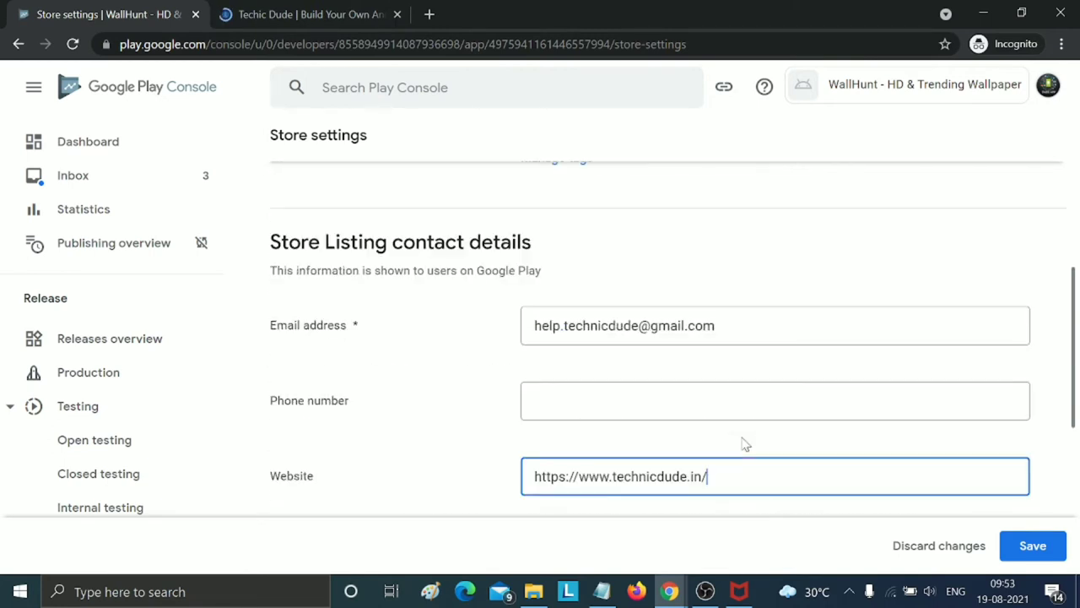
pyautogui.scroll(2, 746, 444)
pyautogui.click(323, 13)
pyautogui.hotkey('ctrl', 'c')
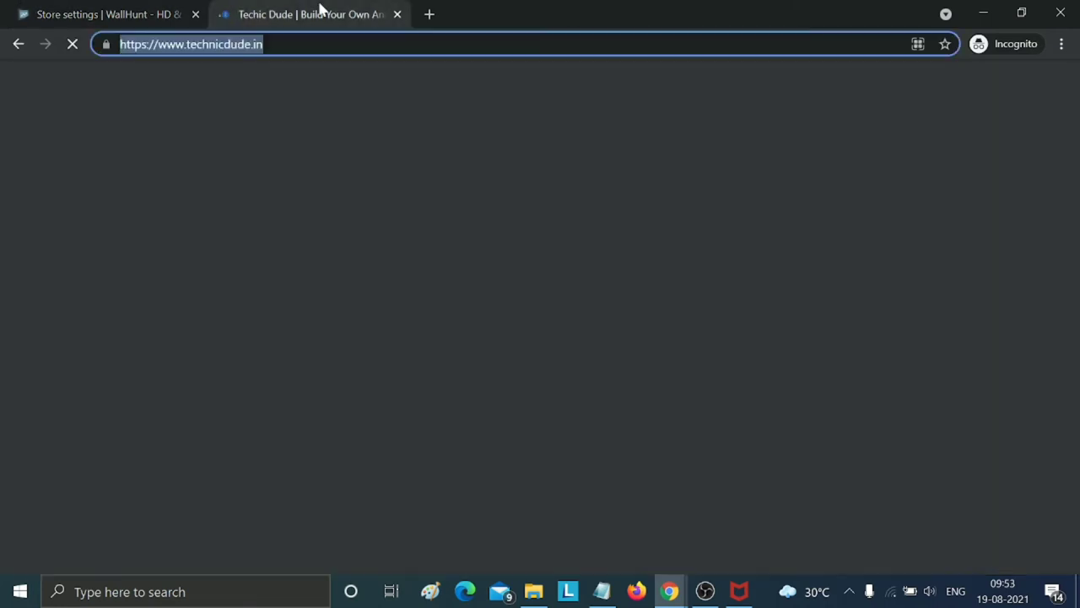
pyautogui.click(131, 15)
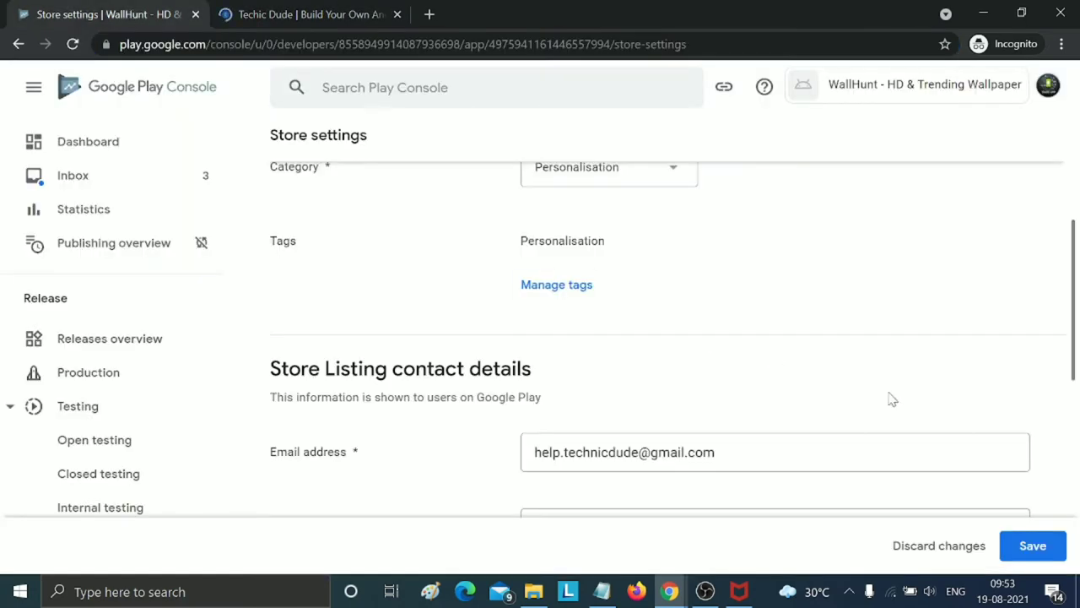
pyautogui.scroll(-2, 895, 397)
pyautogui.click(929, 476)
pyautogui.hotkey('ctrl', 'v')
pyautogui.click(1027, 547)
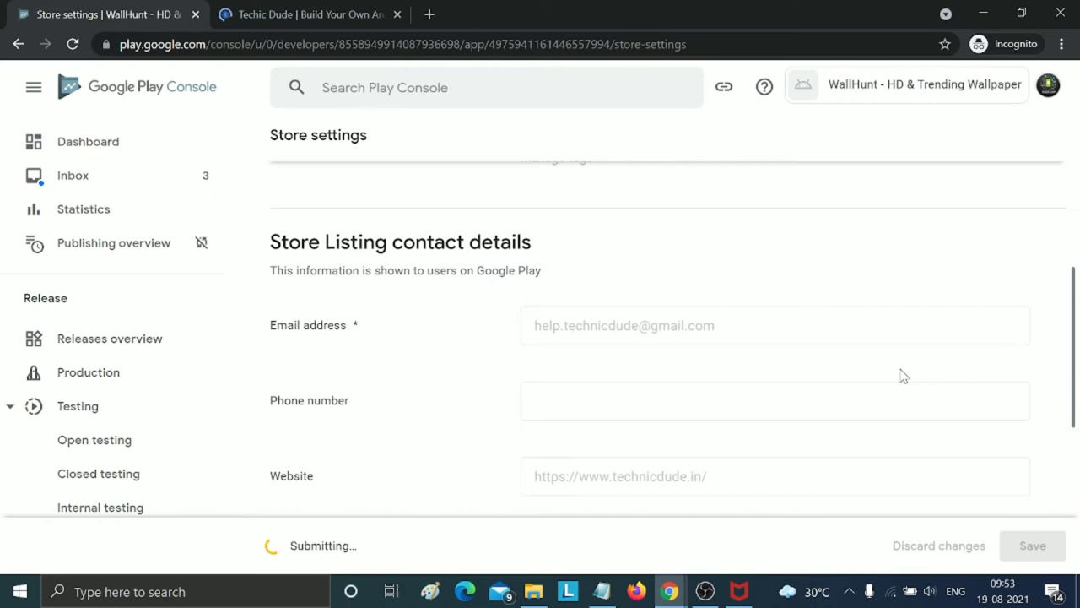
# - Look through the Technic Dude website's home page in its open tab and close that tab
pyautogui.click(307, 12)
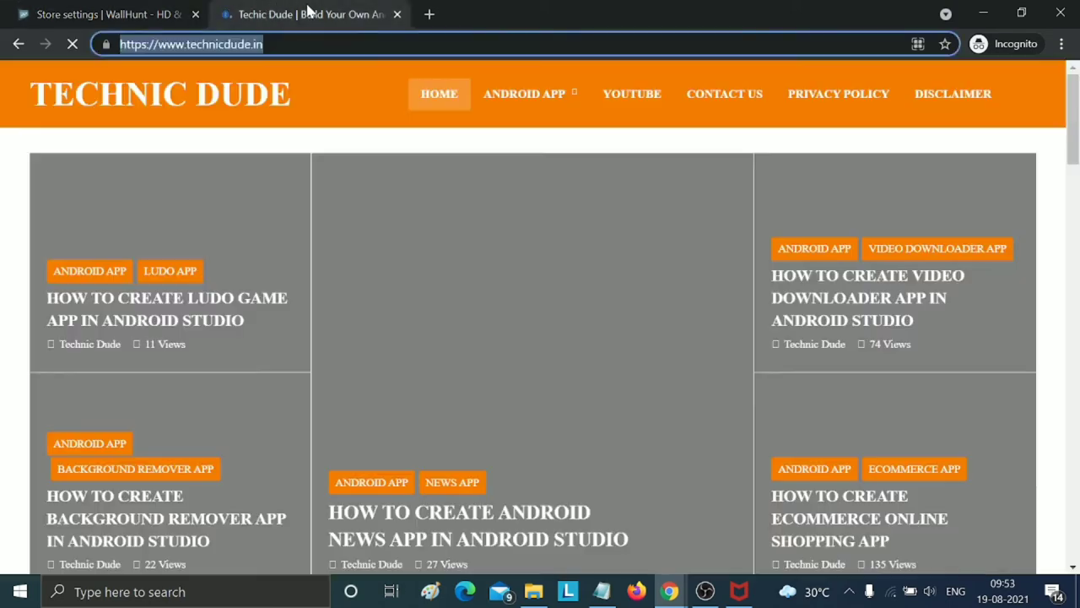
pyautogui.scroll(-10, 499, 267)
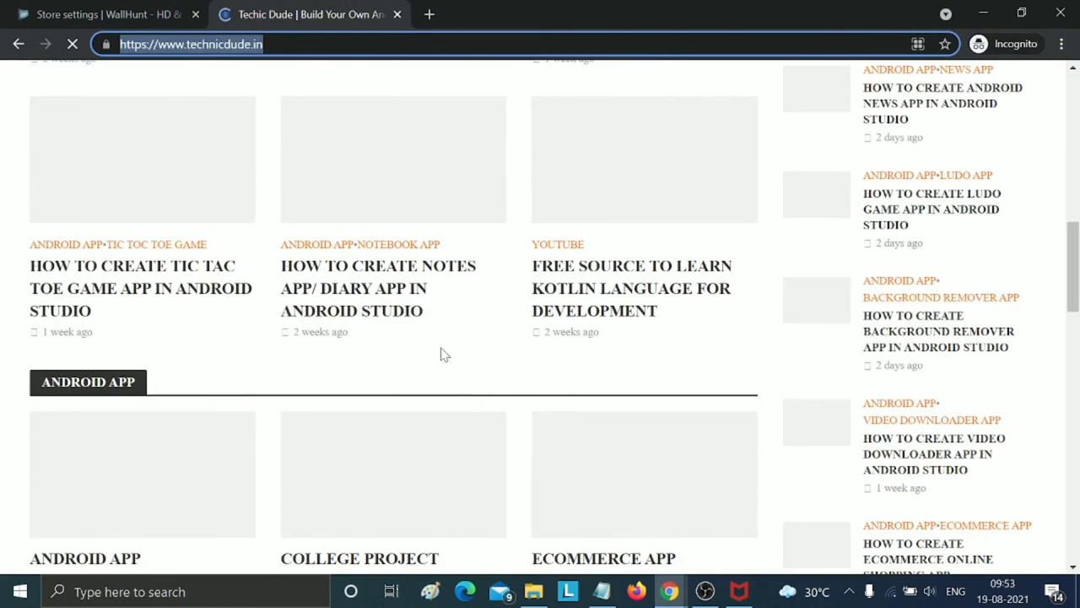
pyautogui.scroll(-4, 590, 388)
pyautogui.scroll(-3, 574, 439)
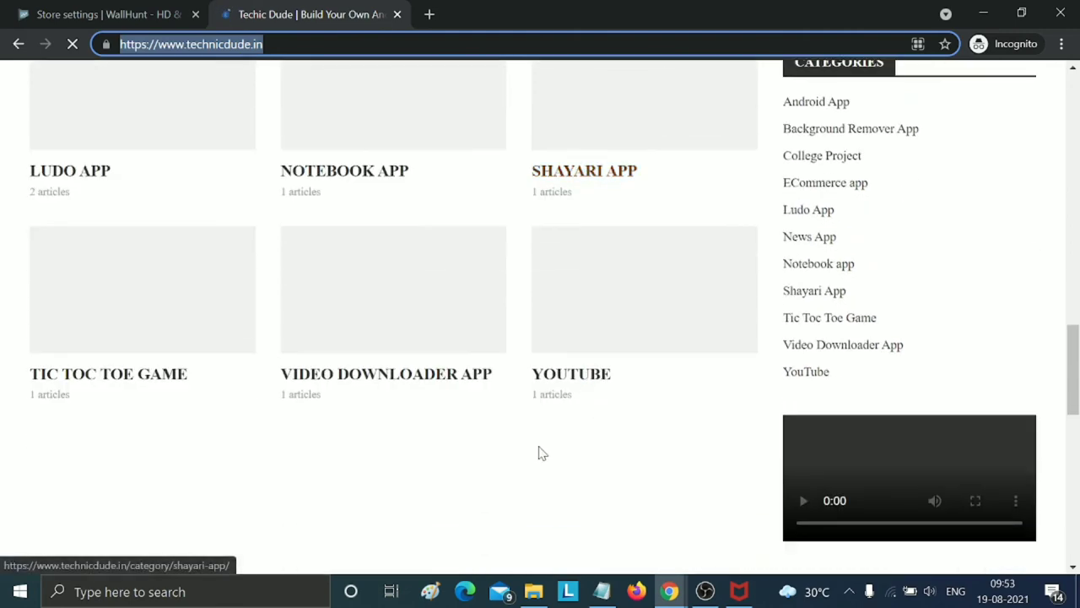
pyautogui.scroll(15, 584, 456)
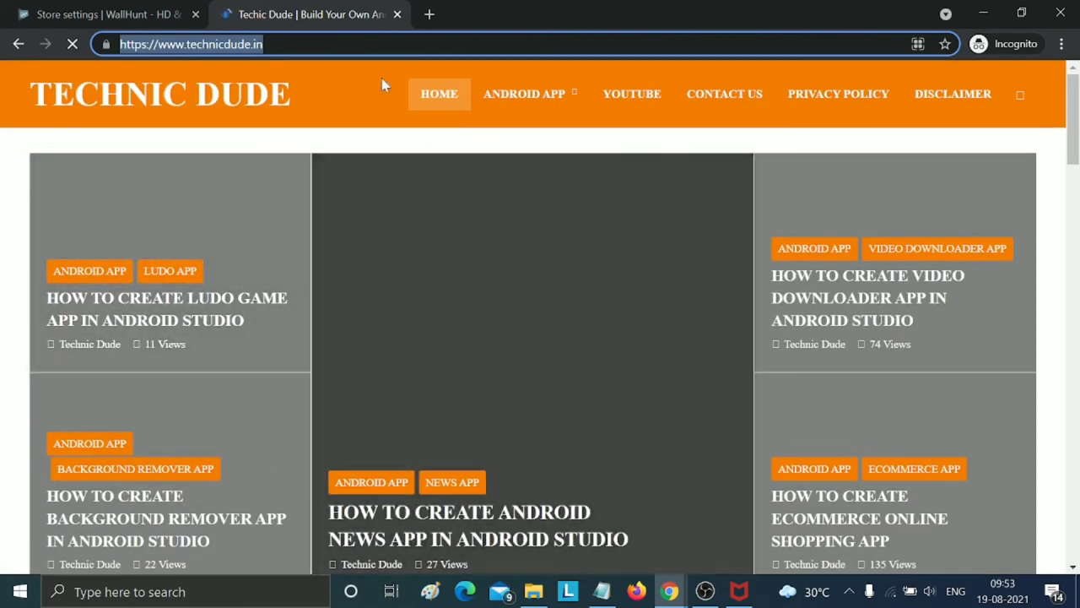
pyautogui.click(396, 14)
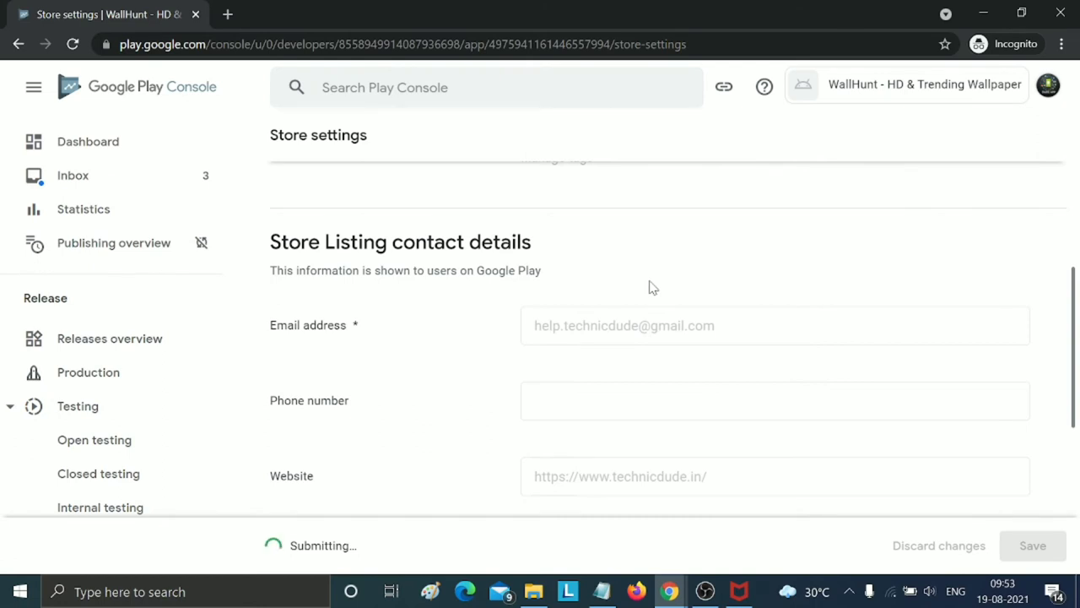
# - Return to the app dashboard and open the main store listing from the remaining app setup tasks
pyautogui.scroll(5, 330, 355)
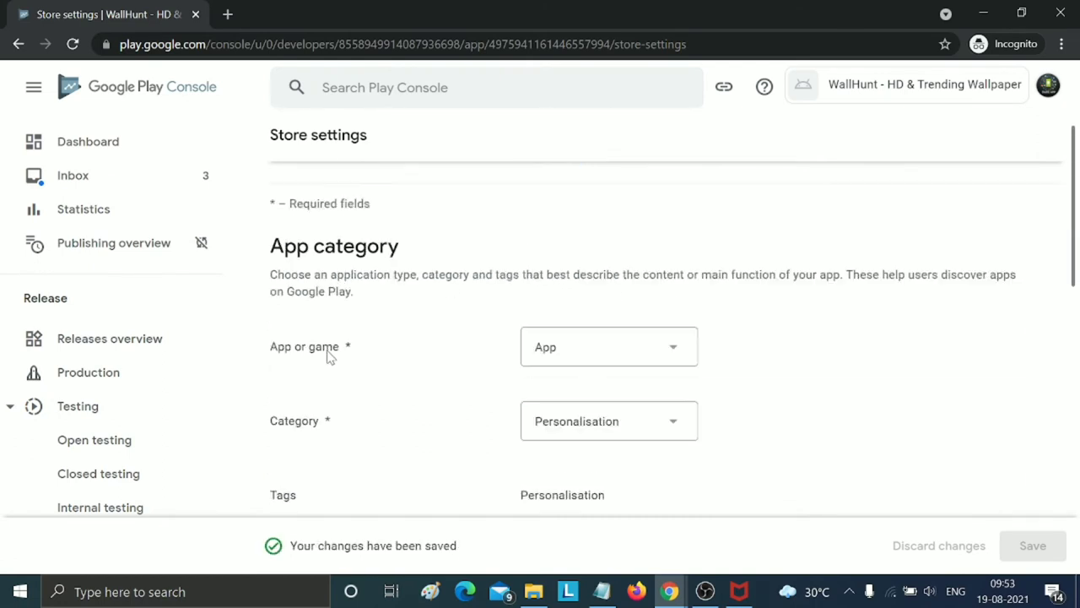
pyautogui.click(129, 157)
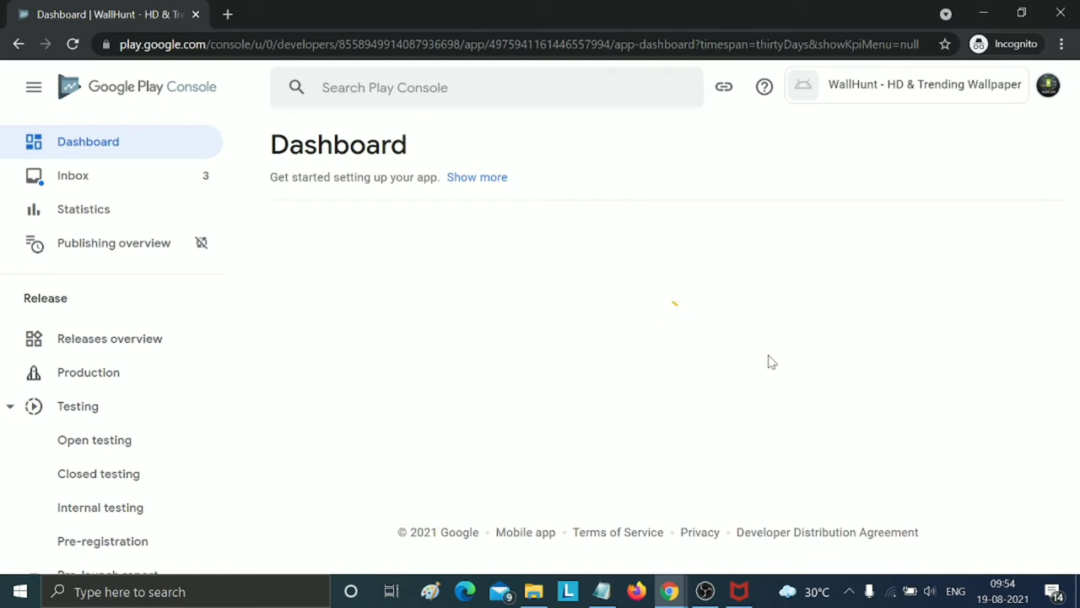
pyautogui.scroll(-5, 760, 362)
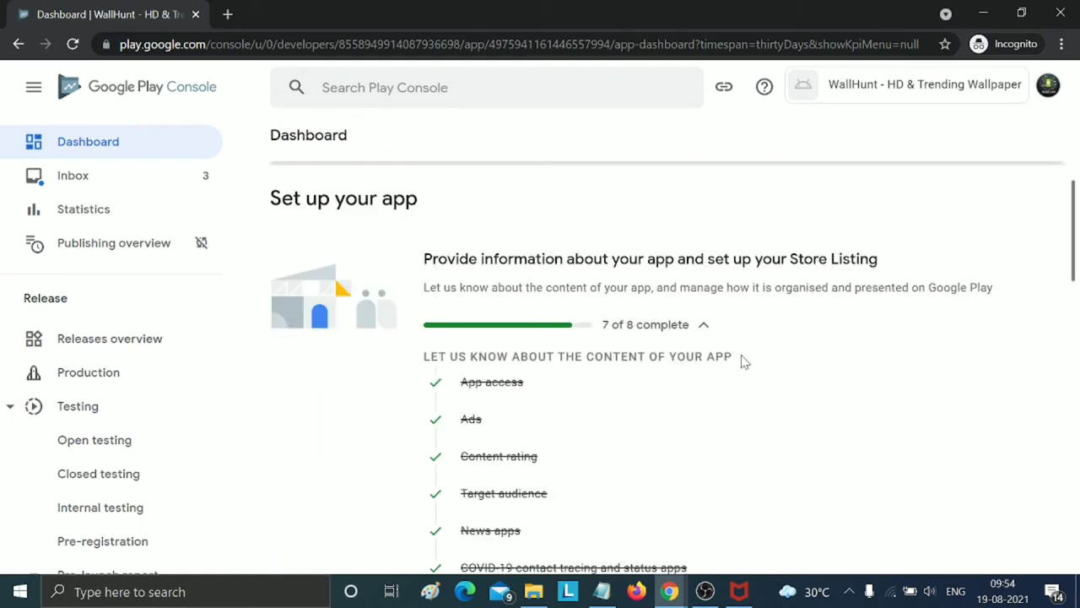
pyautogui.scroll(-2, 687, 388)
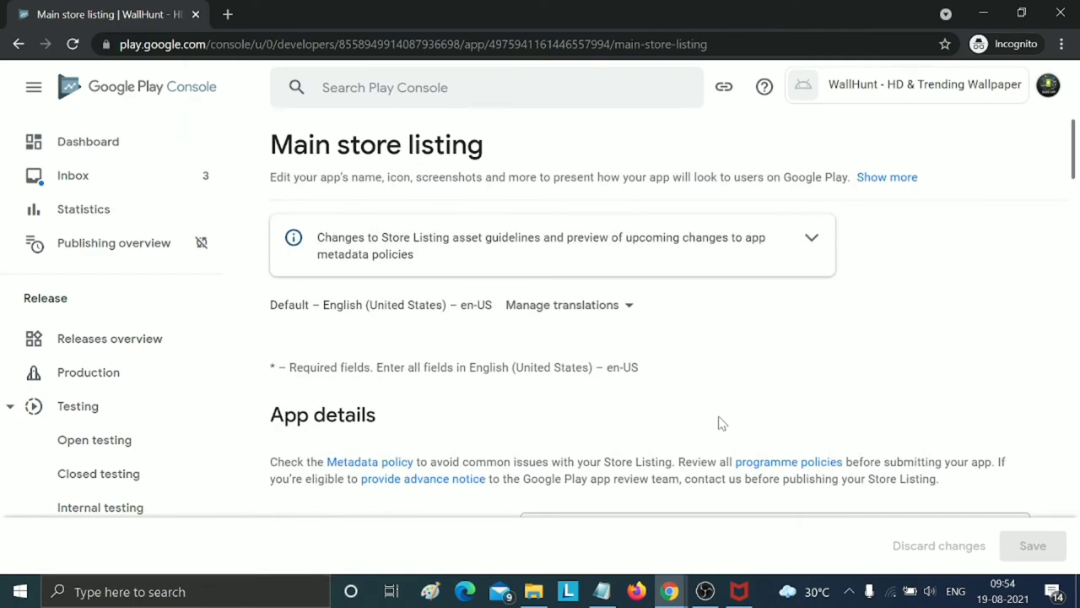
# - Copy "WallHunt HD & Trending Wallpaper App" from desc.txt in Notepad and paste it as the store listing's short description
pyautogui.scroll(-3, 720, 422)
pyautogui.click(557, 353)
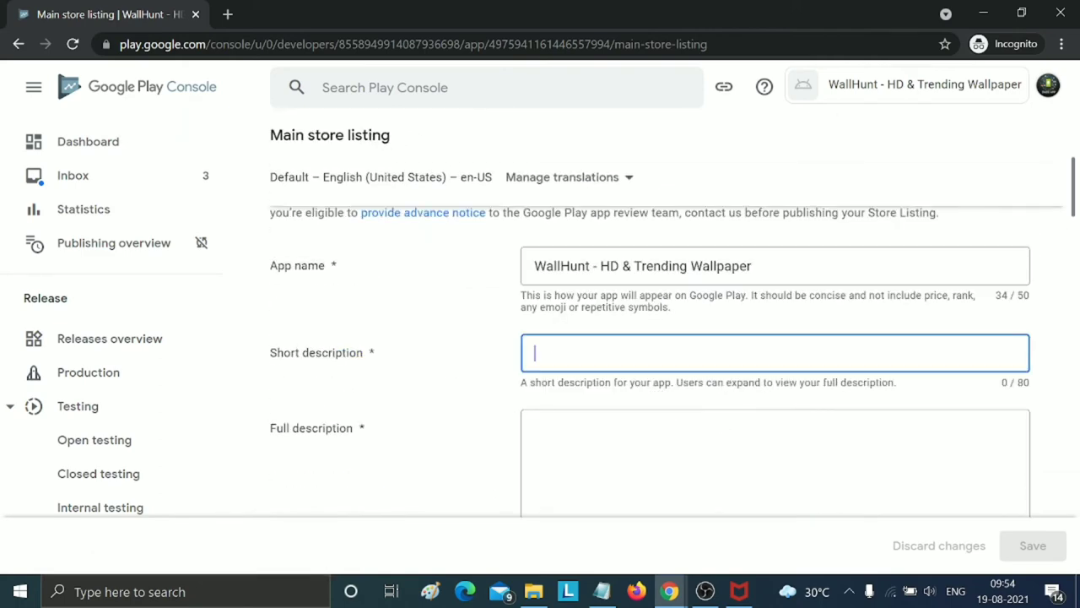
pyautogui.scroll(-5, 566, 446)
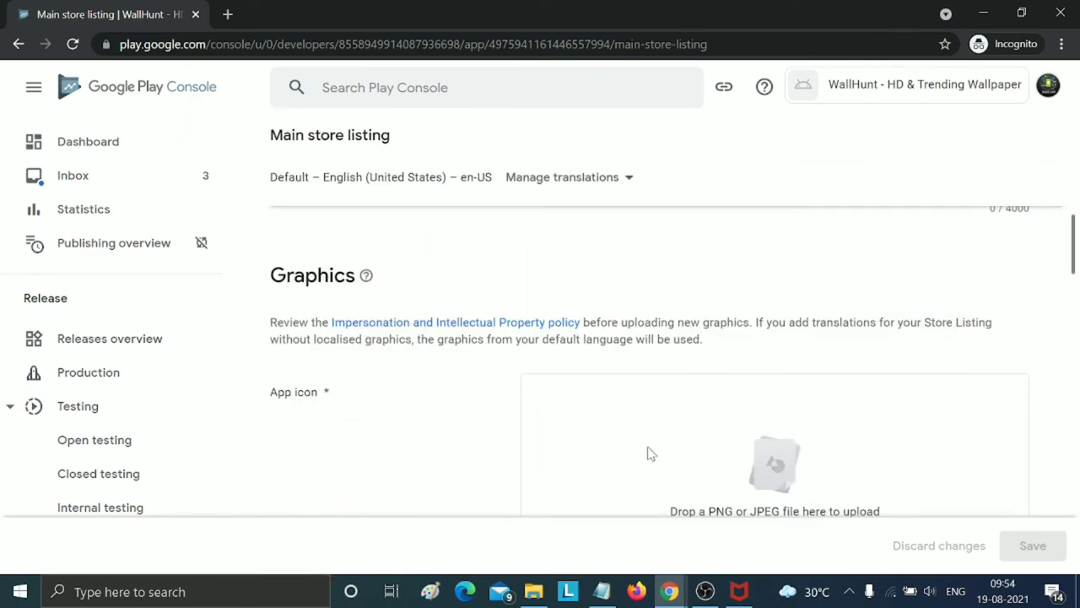
pyautogui.press('Tab')
pyautogui.click(605, 551)
pyautogui.moveTo(602, 591)
pyautogui.click(593, 537)
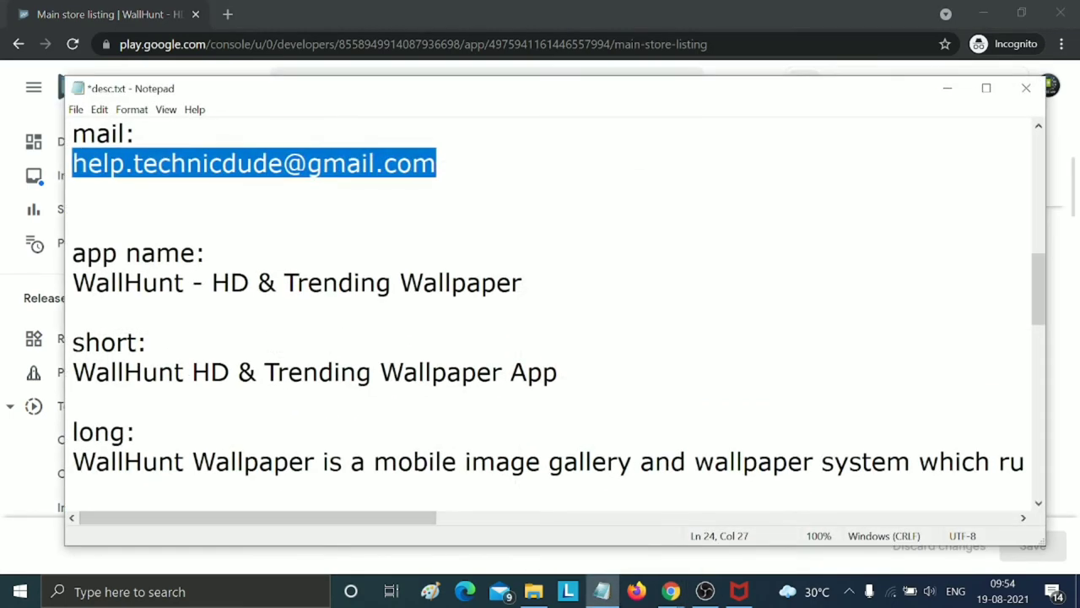
pyautogui.moveTo(95, 372); pyautogui.dragTo(192, 372)
pyautogui.click(192, 372)
pyautogui.moveTo(73, 372); pyautogui.dragTo(558, 372)
pyautogui.hotkey('ctrl', 'c')
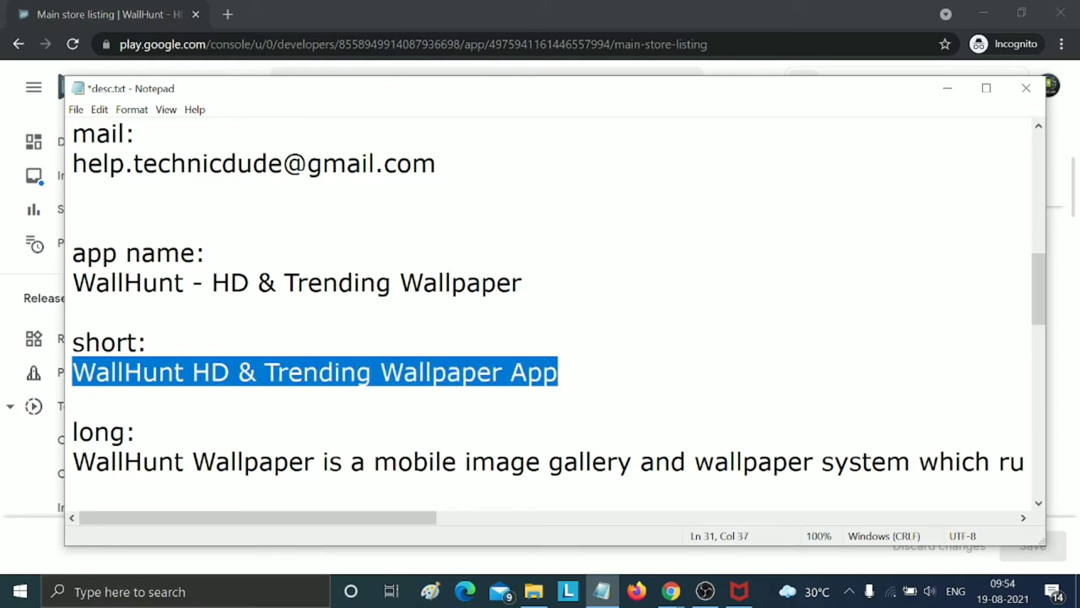
pyautogui.click(947, 88)
pyautogui.hotkey('ctrl', 'v')
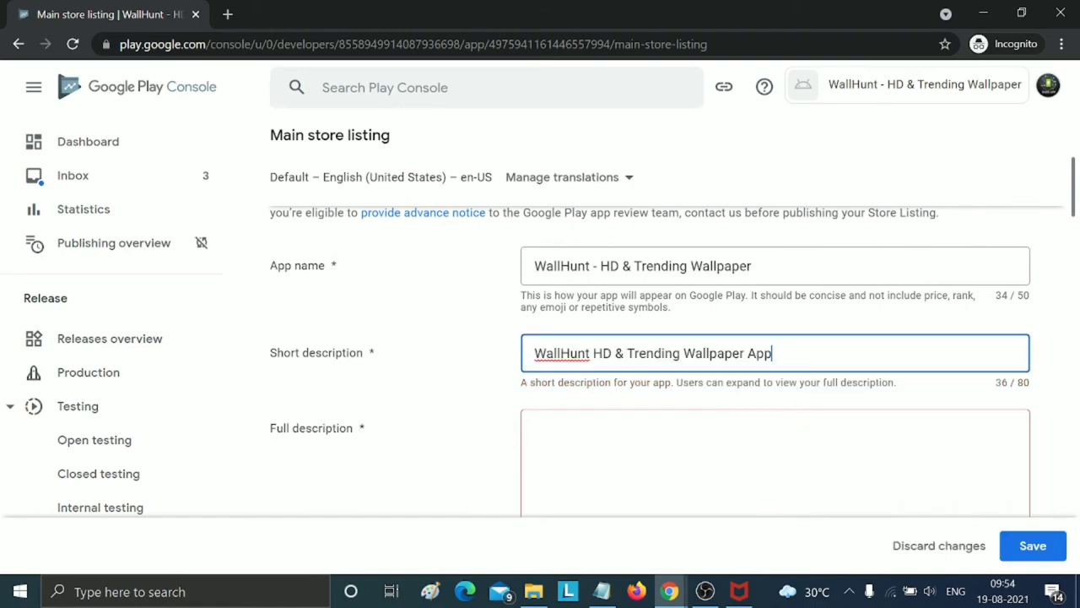
# - Copy the long description, including the features list and contact lines, from desc.txt and paste it as the full description
pyautogui.press('Tab')
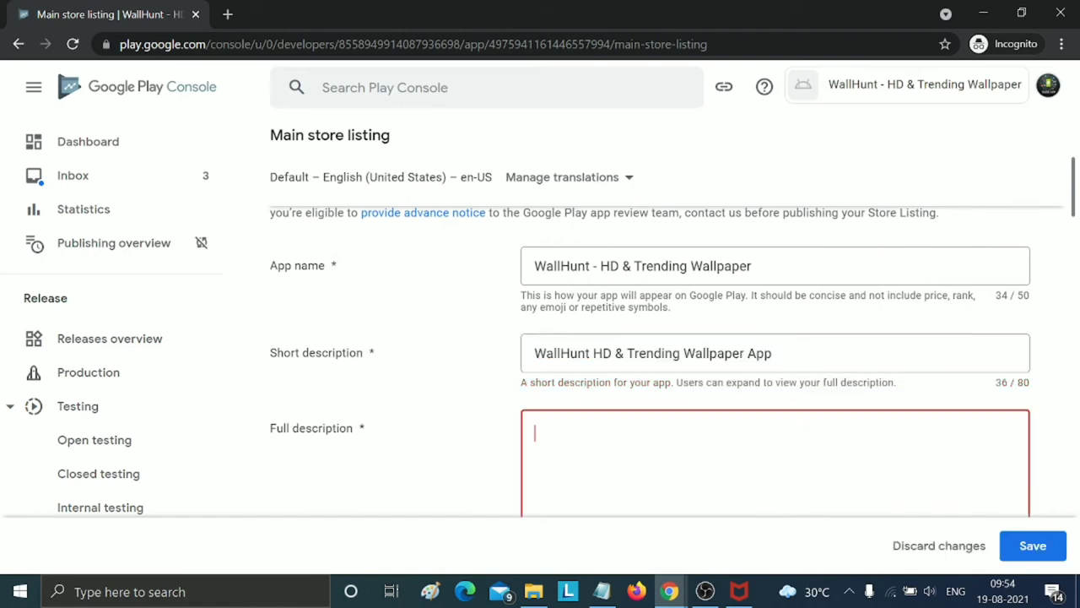
pyautogui.click(602, 591)
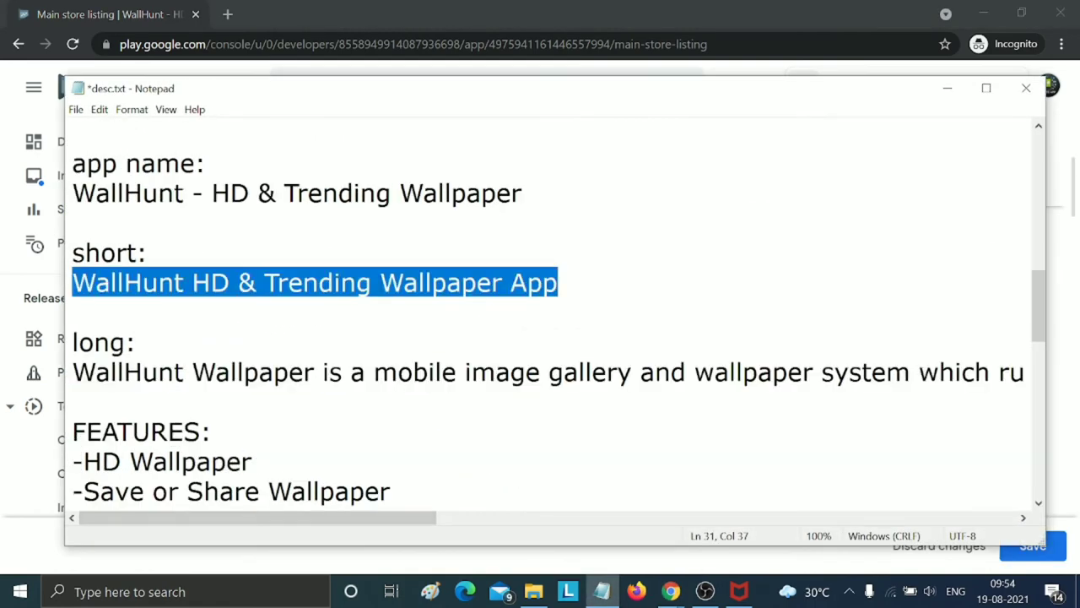
pyautogui.moveTo(72, 372)
pyautogui.mouseDown()
pyautogui.moveTo(253, 462)
pyautogui.moveTo(253, 193)
pyautogui.moveTo(326, 164)
pyautogui.moveTo(434, 369)
pyautogui.moveTo(391, 373)
pyautogui.mouseUp()
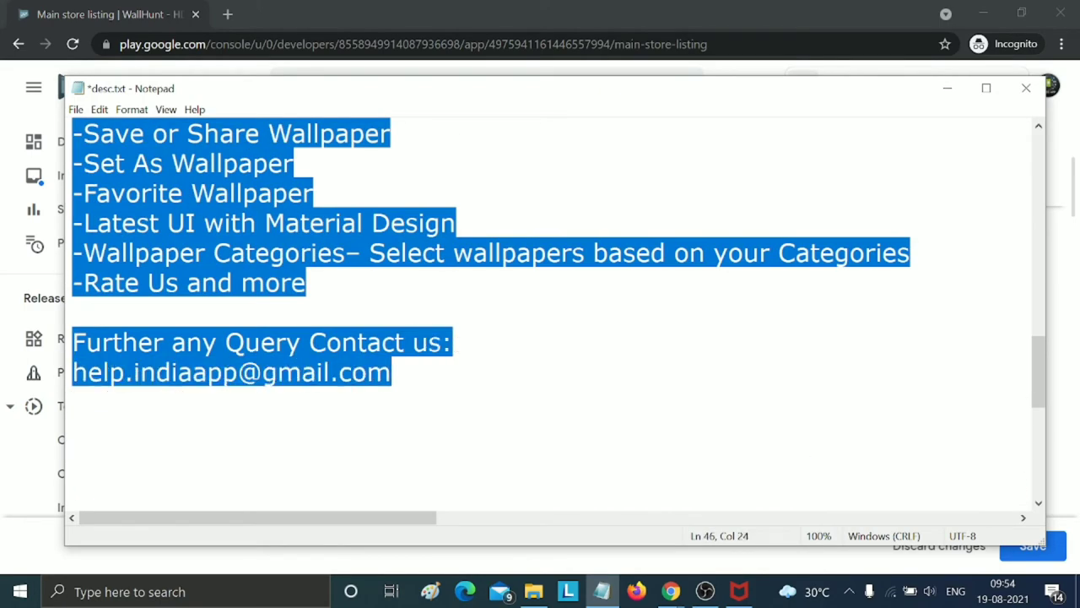
pyautogui.click(947, 88)
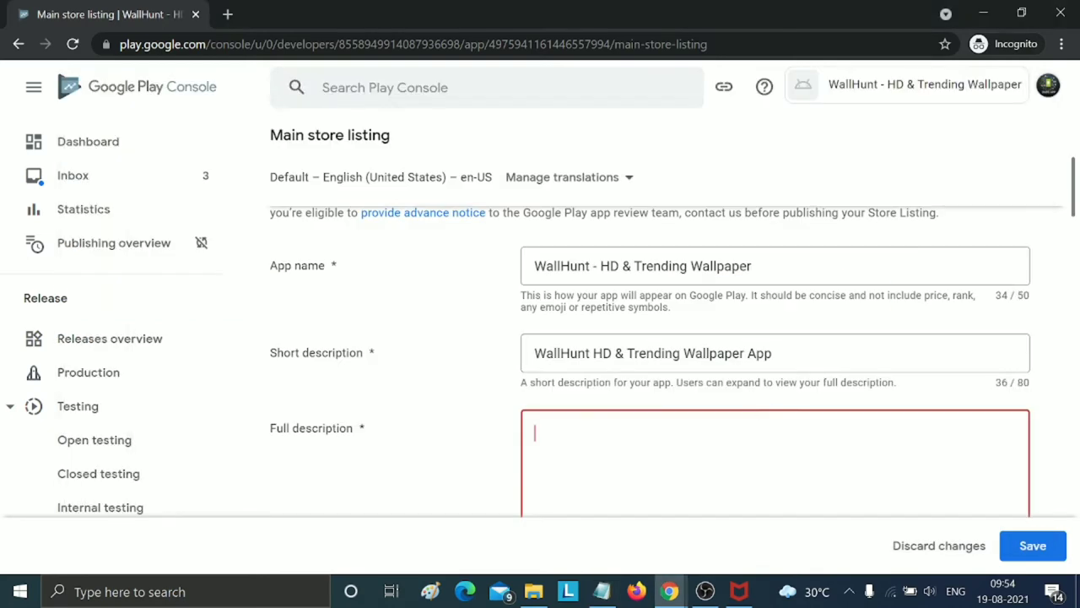
pyautogui.hotkey('ctrl', 'v')
pyautogui.scroll(10, 690, 422)
pyautogui.scroll(-5, 868, 333)
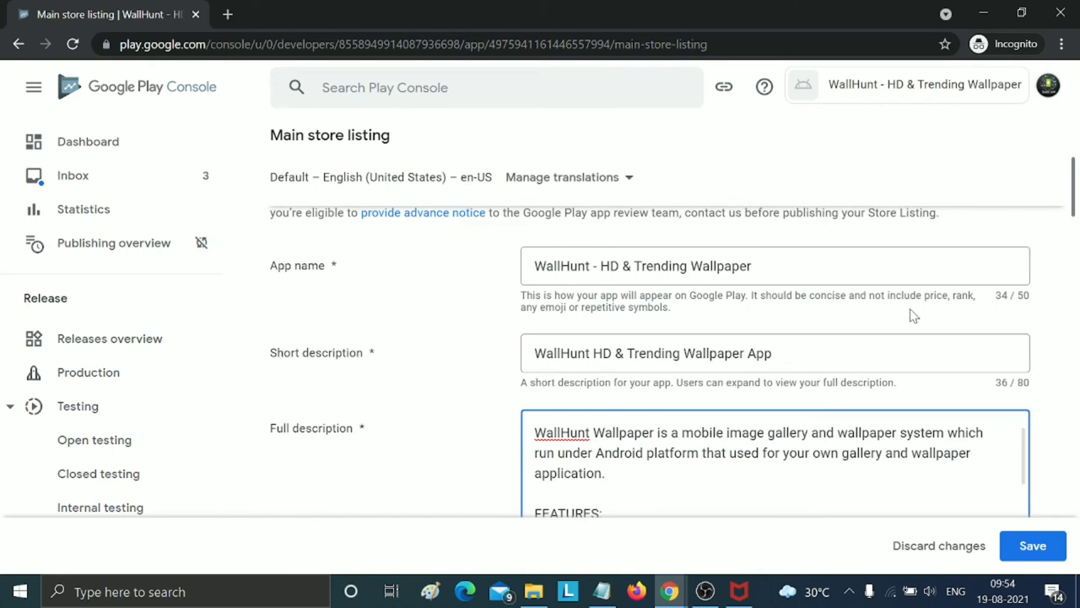
# - Split the Wallpaper Categories bullet in the full description so "-Select wallpapers based on your Categories" is a separate bullet
pyautogui.scroll(-2, 912, 318)
pyautogui.scroll(-4, 775, 366)
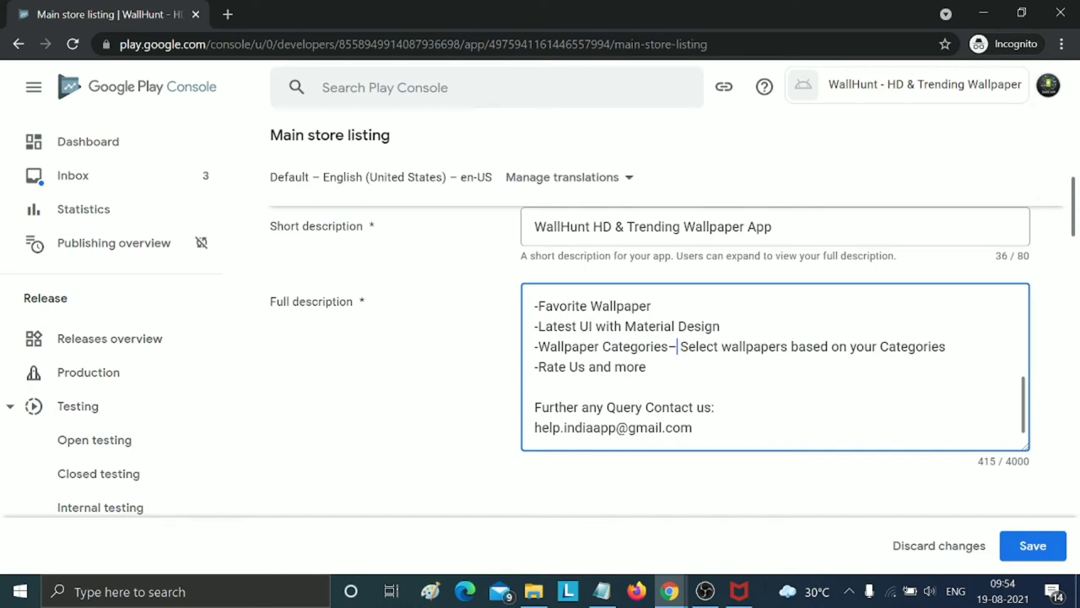
pyautogui.press('Return')
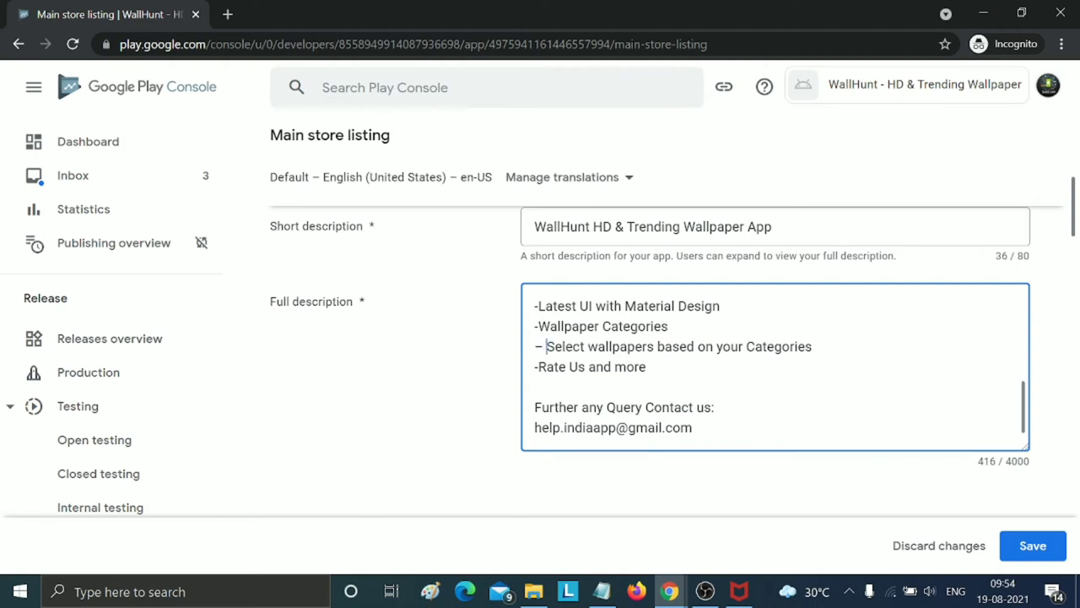
pyautogui.press('BackSpace')
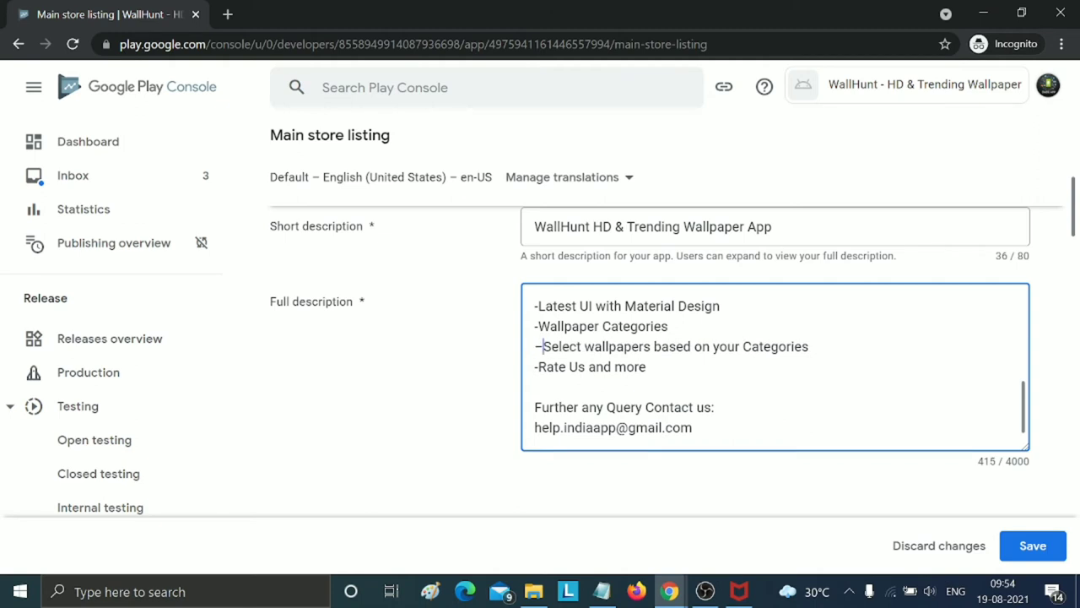
pyautogui.press('BackSpace')
pyautogui.write('-')
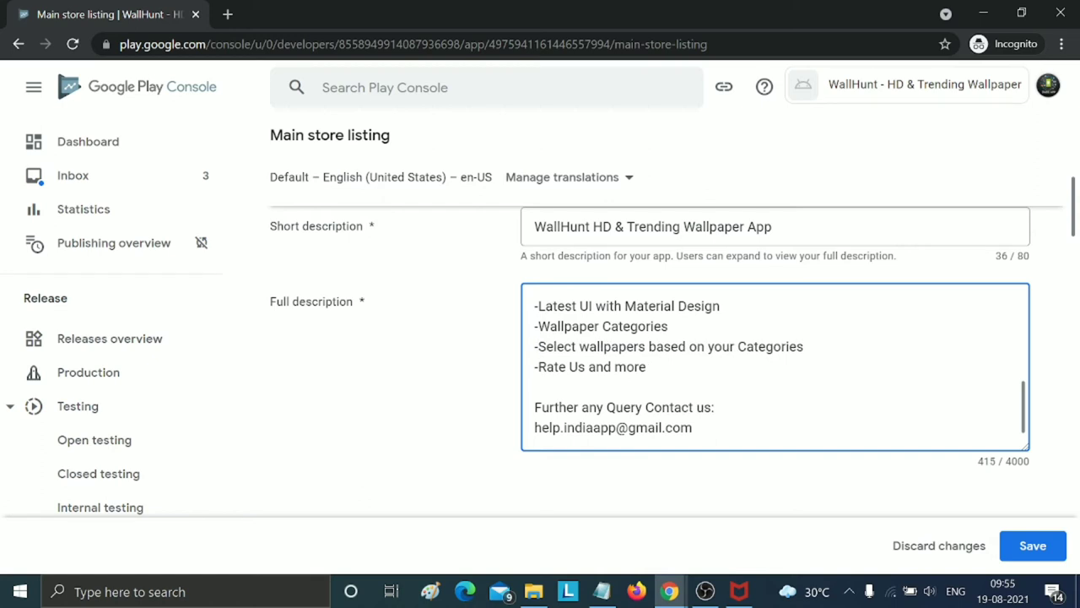
# - Start the app icon upload and copy the path of the app desc folder from File Explorer
pyautogui.scroll(-2, 731, 388)
pyautogui.scroll(-5, 827, 487)
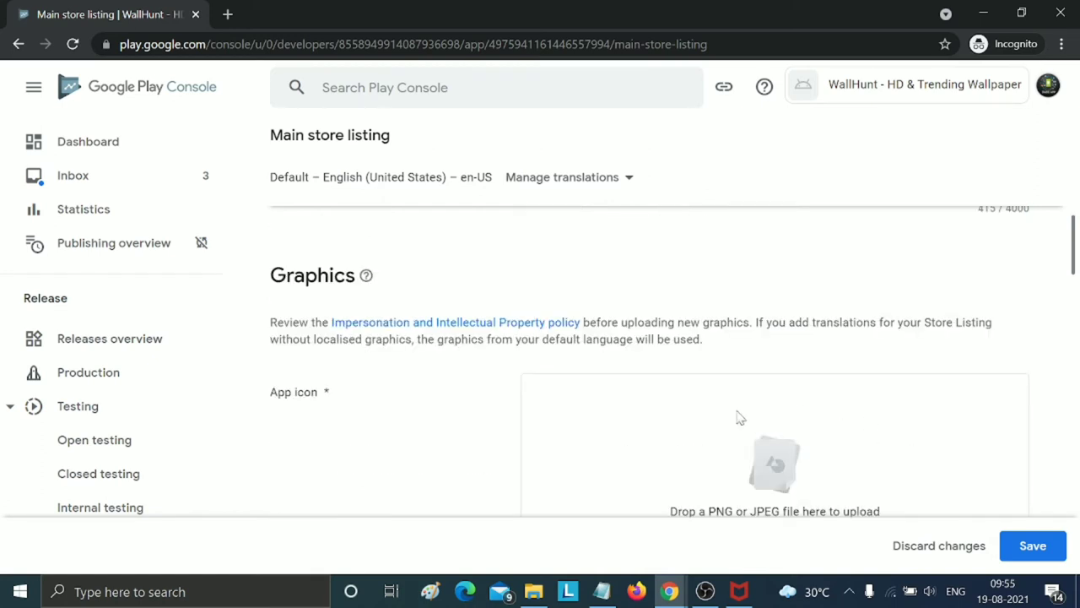
pyautogui.scroll(-2, 804, 463)
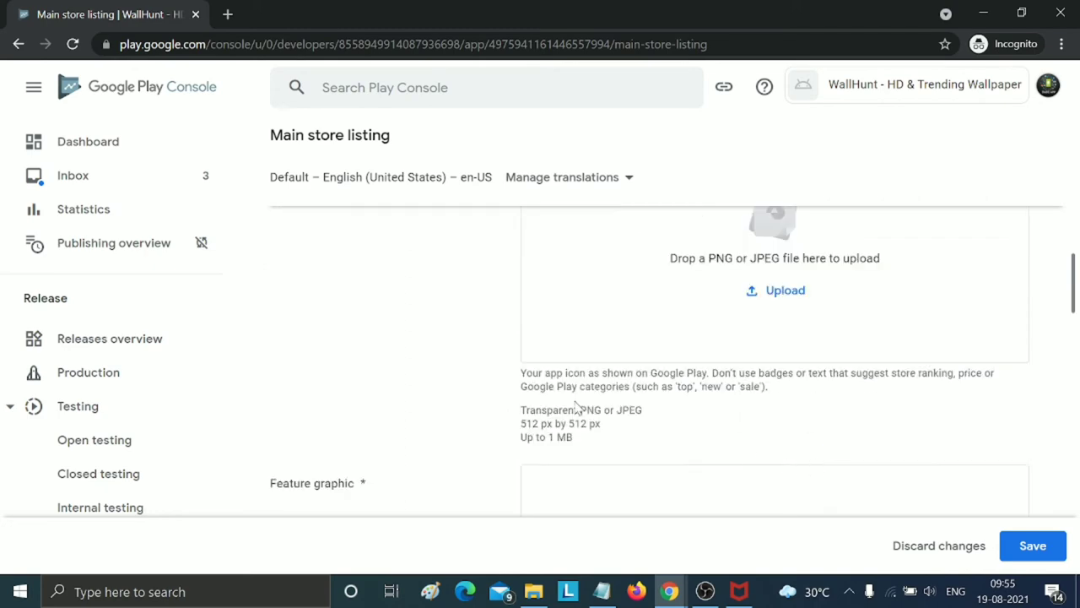
pyautogui.click(773, 296)
pyautogui.click(242, 40)
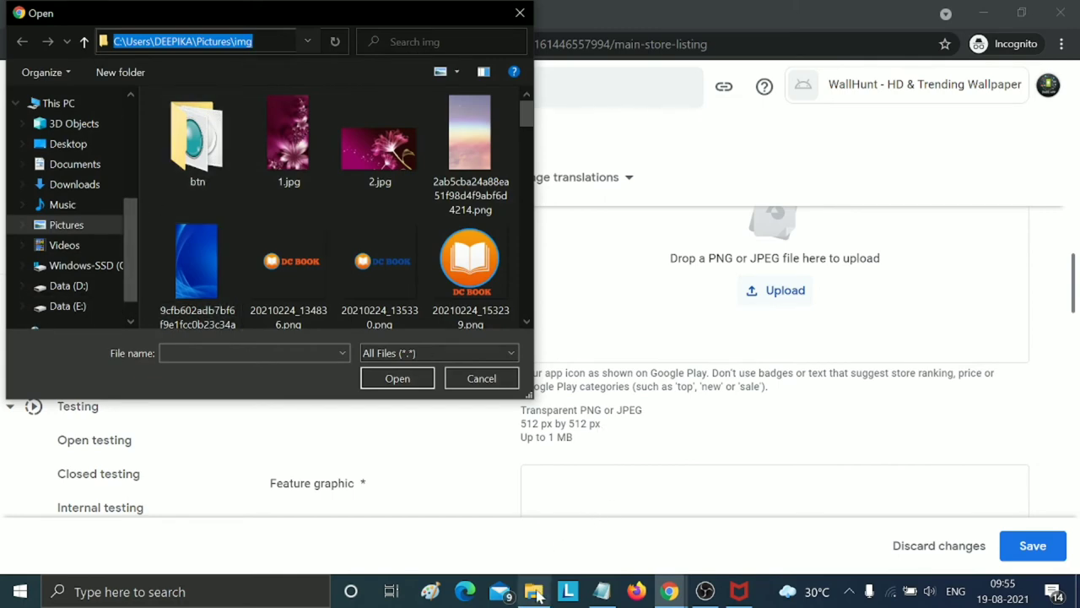
pyautogui.click(532, 527)
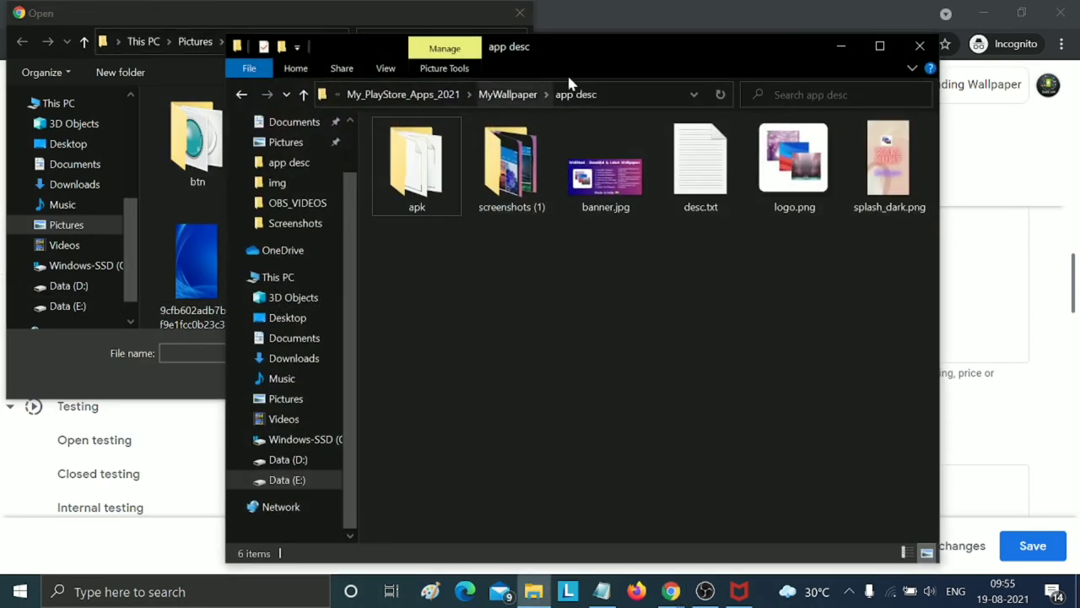
pyautogui.click(624, 92)
pyautogui.hotkey('ctrl', 'c')
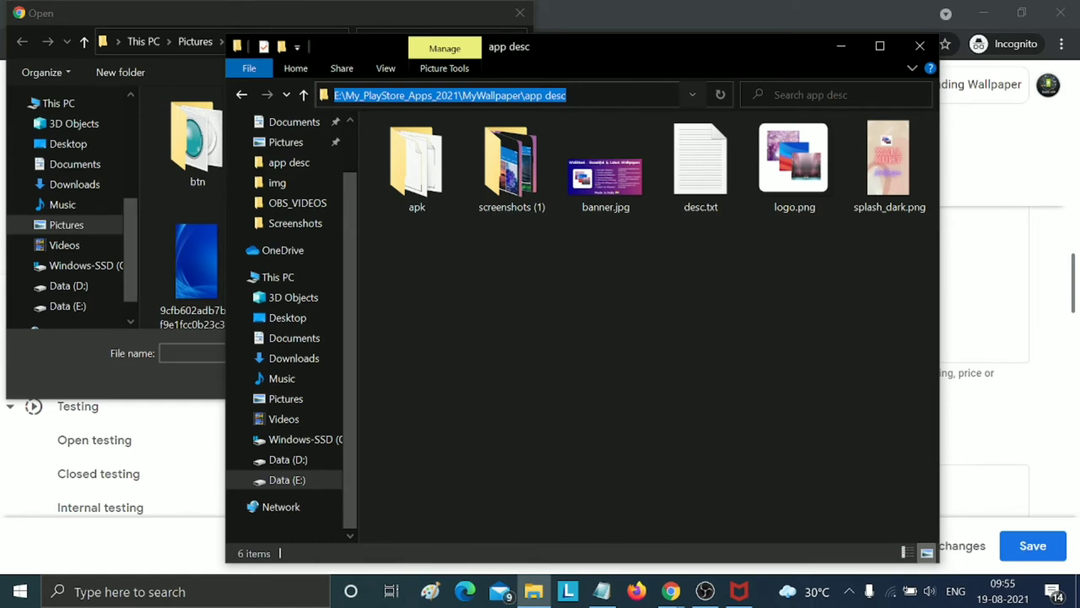
pyautogui.click(841, 47)
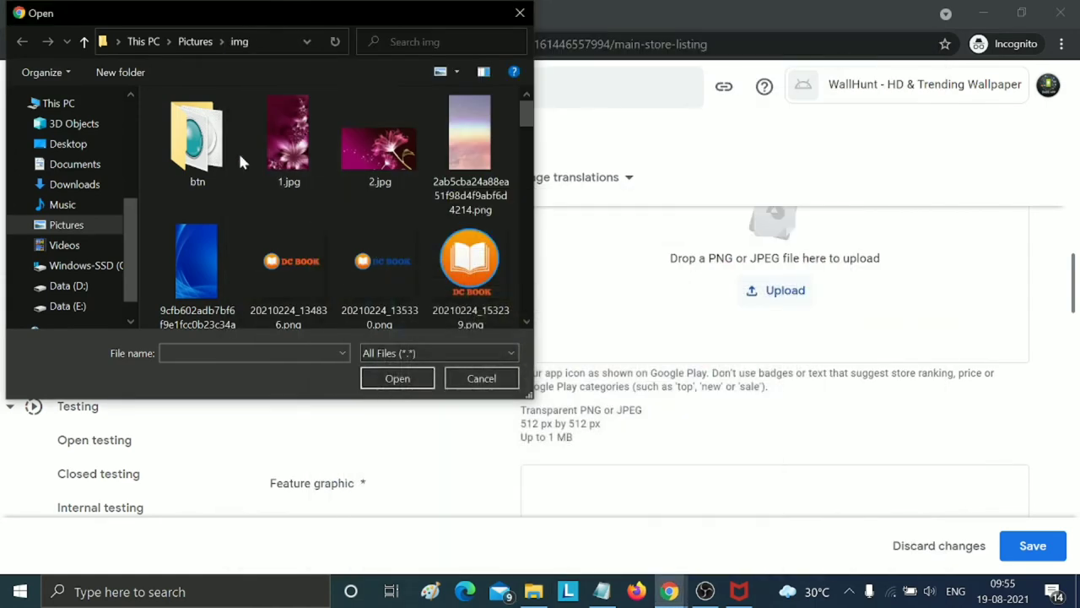
# - Go to E:\My_PlayStore_Apps_2021\MyWallpaper\app desc in the file chooser and upload logo.png as the app icon
pyautogui.click(282, 46)
pyautogui.hotkey('ctrl', 'v')
pyautogui.press('Return')
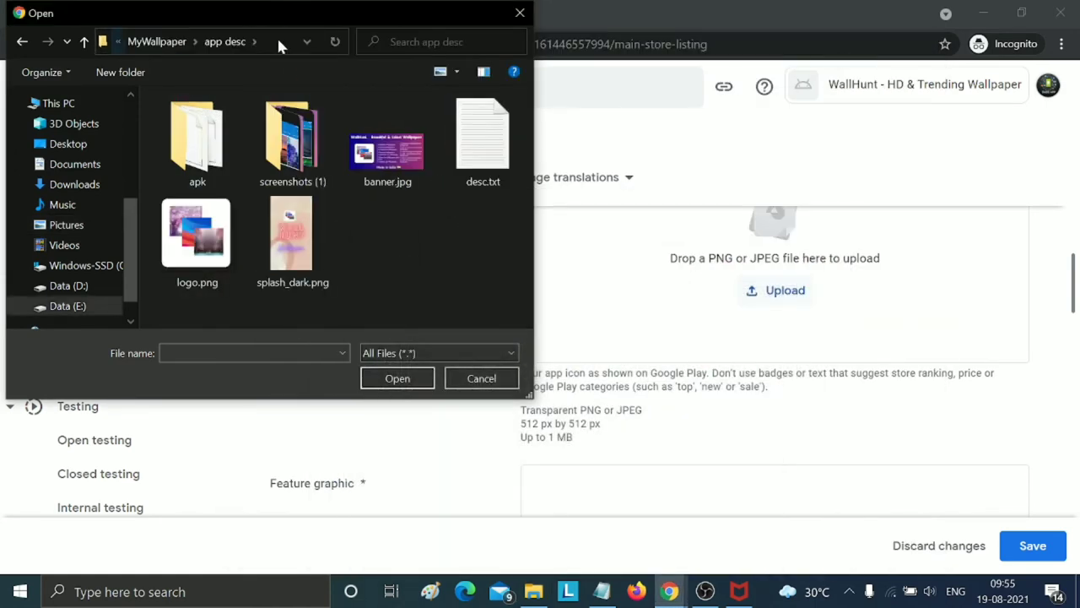
pyautogui.click(189, 237)
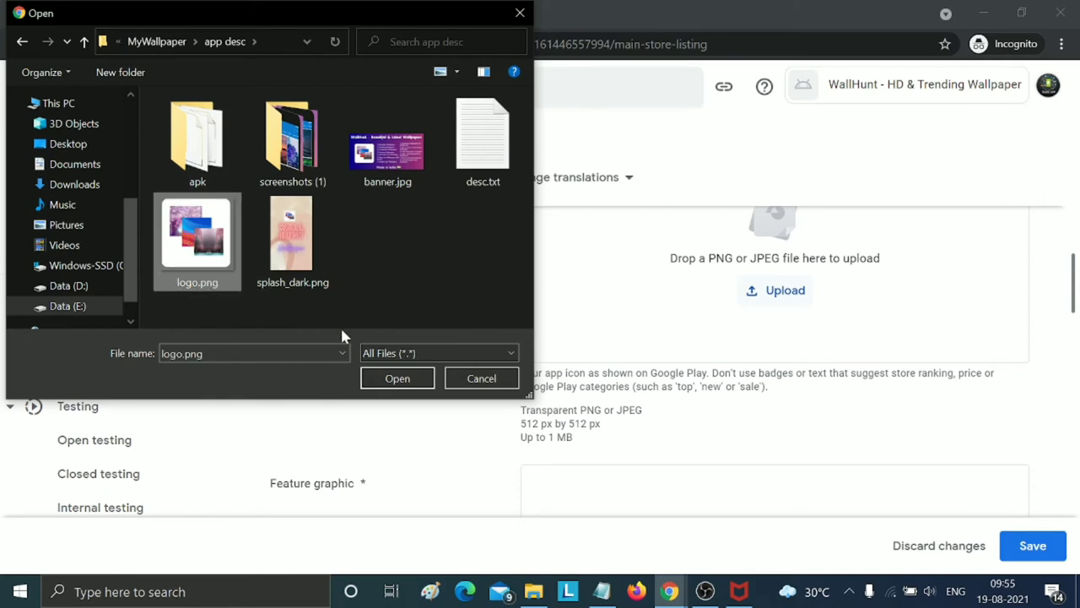
pyautogui.click(398, 378)
# - Check the file format and pixel size requirements for the feature graphic
pyautogui.scroll(-3, 800, 351)
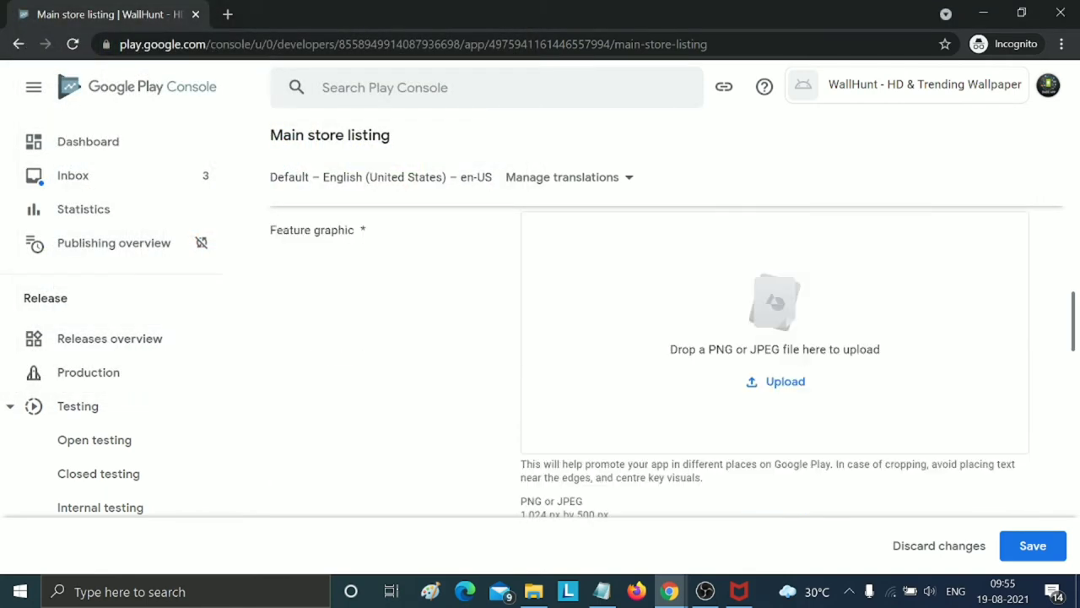
pyautogui.scroll(-2, 578, 422)
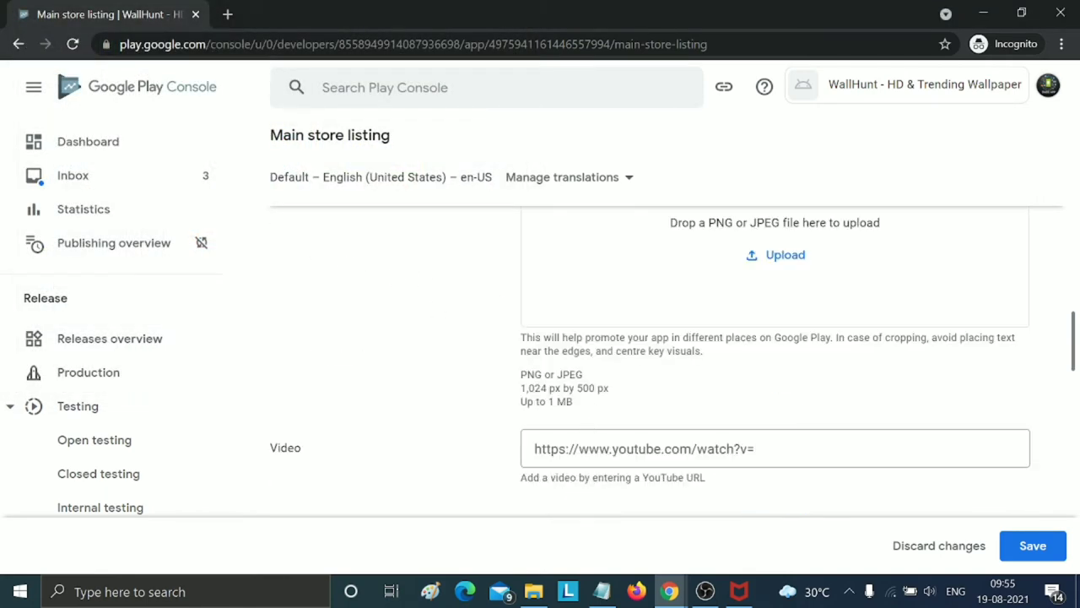
pyautogui.moveTo(519, 387); pyautogui.dragTo(633, 389)
pyautogui.scroll(2, 733, 401)
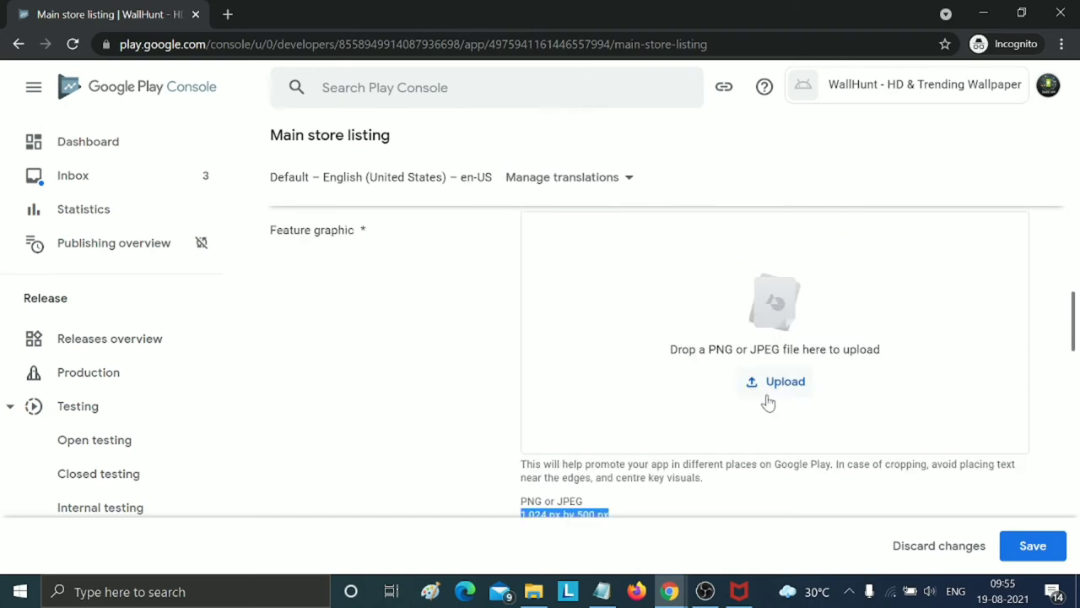
# - Upload banner.jpg from the app desc folder as the feature graphic
pyautogui.click(781, 382)
pyautogui.click(384, 181)
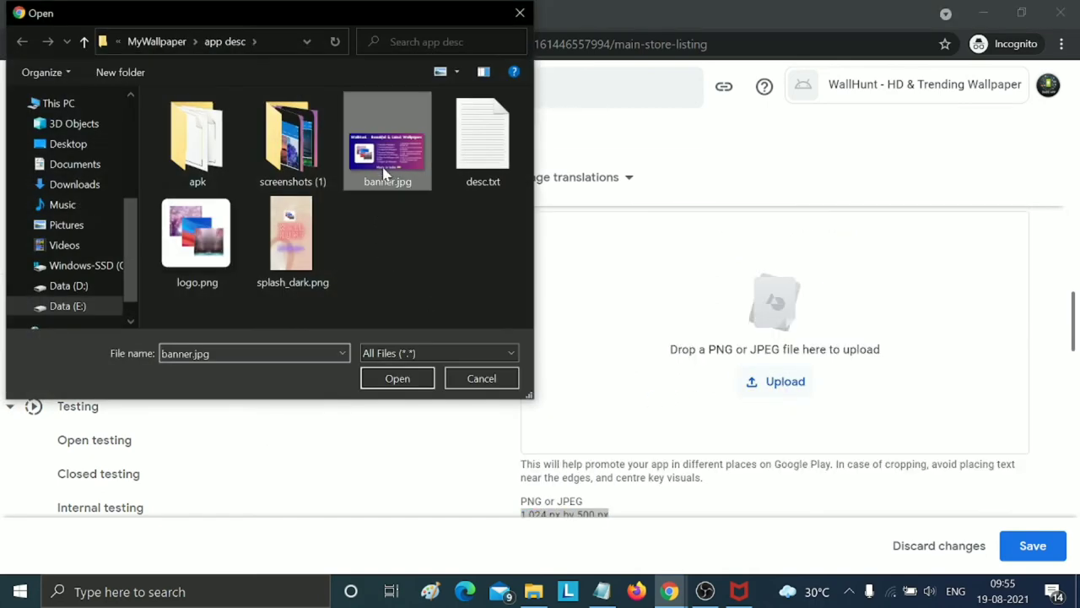
pyautogui.click(401, 379)
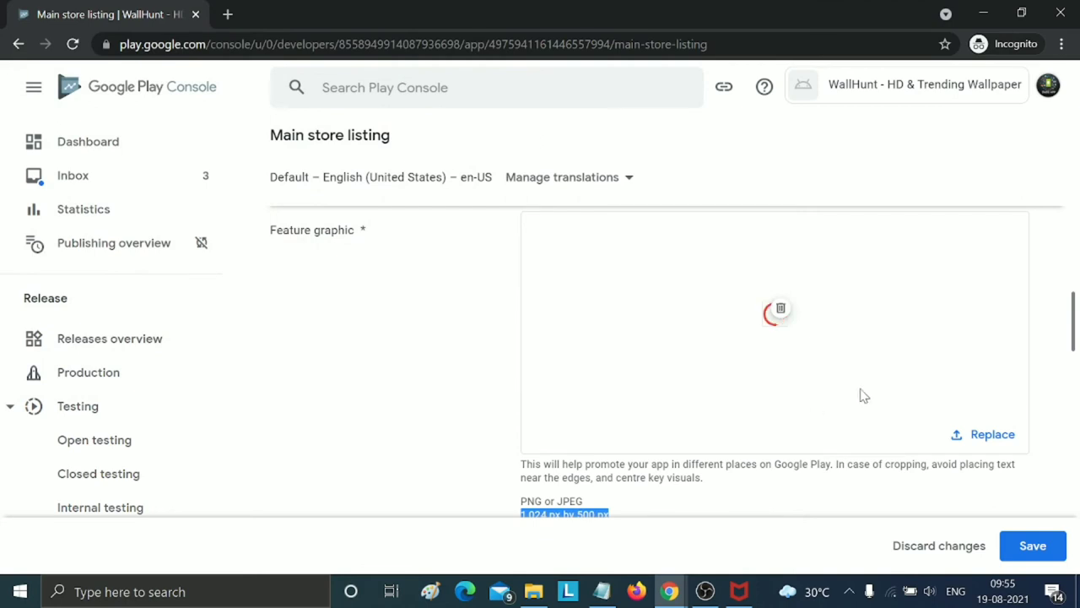
# - Check the count, file format, aspect ratio and size requirements for the phone screenshots
pyautogui.scroll(-3, 866, 395)
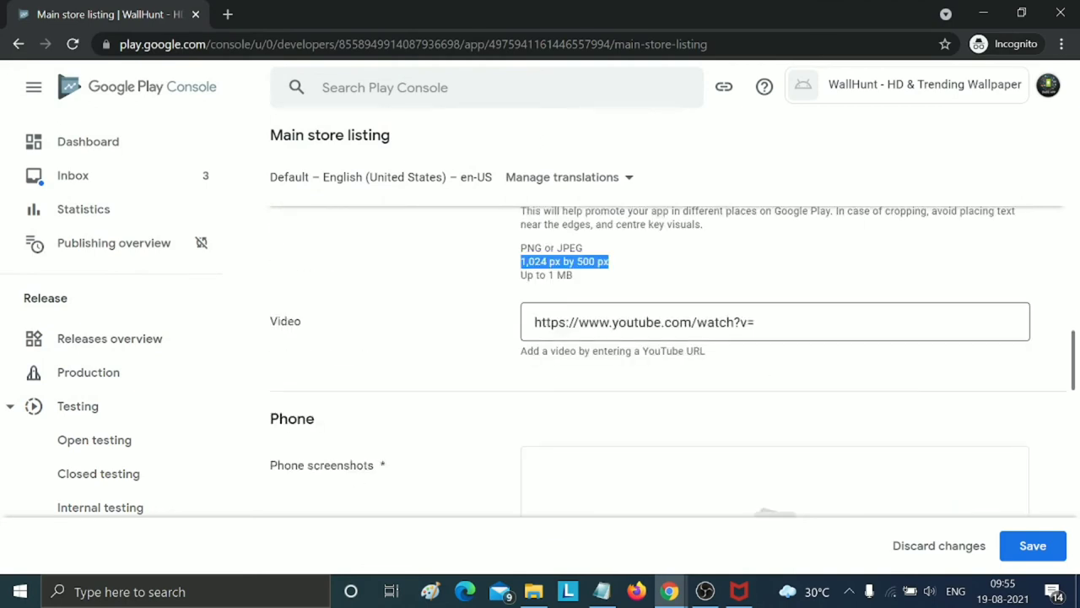
pyautogui.scroll(-3, 771, 332)
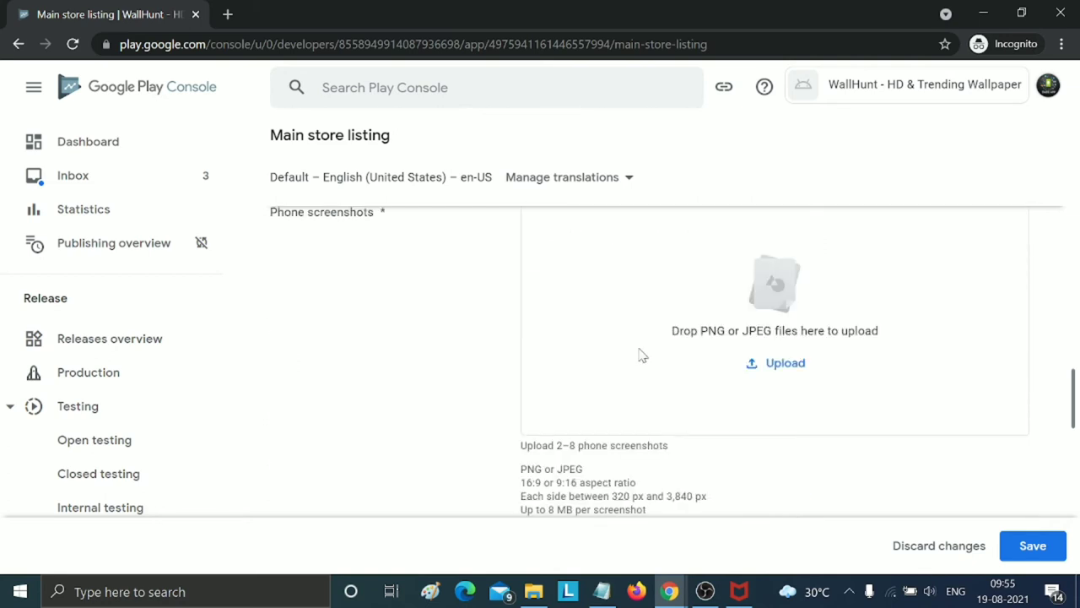
pyautogui.scroll(-2, 669, 382)
pyautogui.moveTo(521, 355); pyautogui.dragTo(579, 355)
pyautogui.click(447, 357)
pyautogui.scroll(2, 699, 434)
pyautogui.scroll(-2, 667, 434)
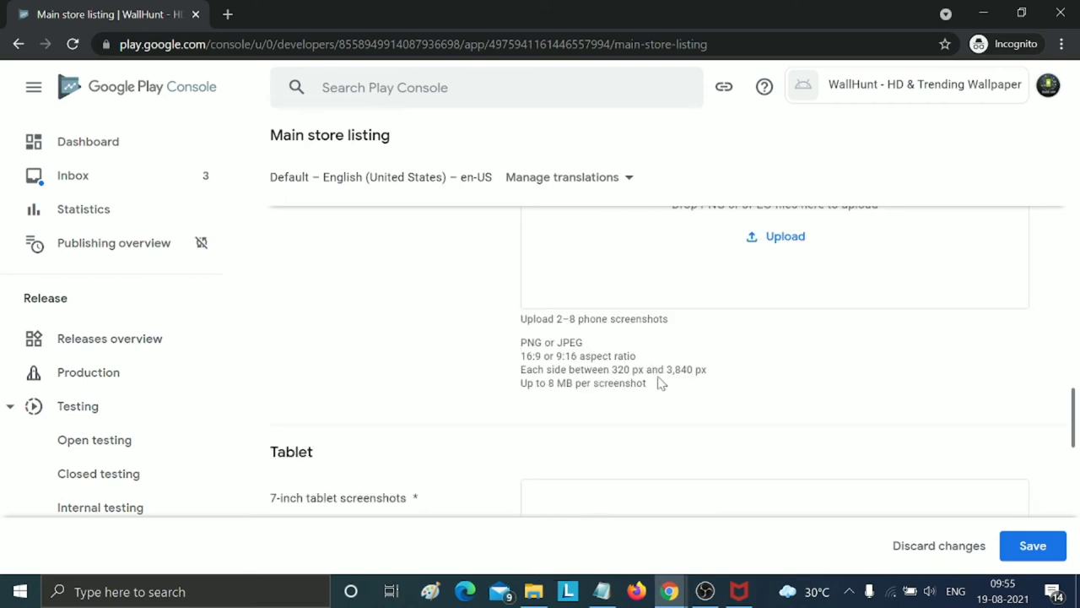
pyautogui.scroll(8, 744, 382)
pyautogui.scroll(-5, 754, 378)
pyautogui.scroll(-3, 754, 378)
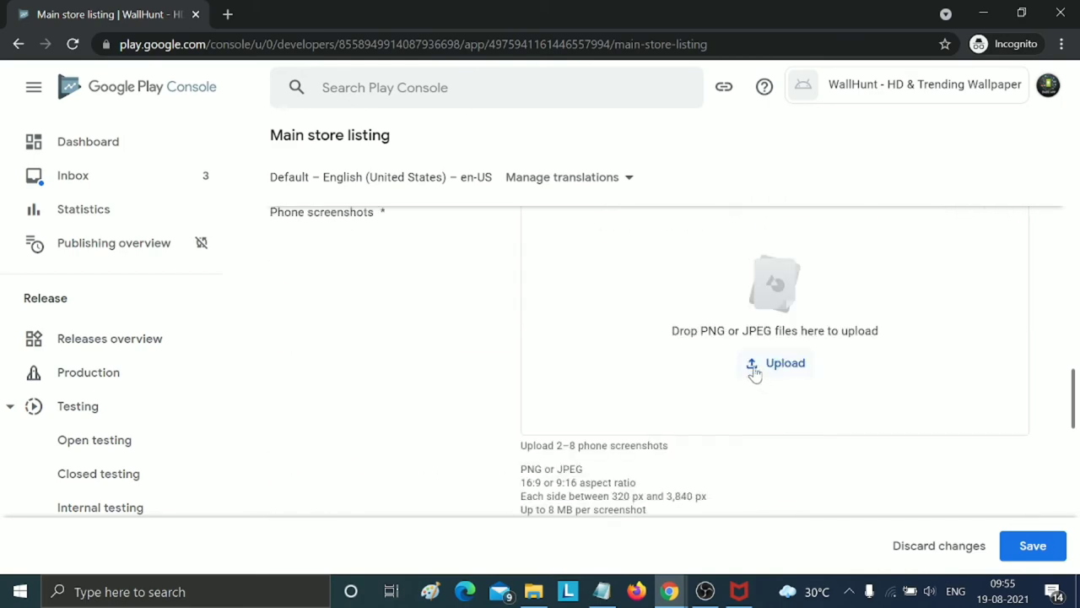
# - Upload screenshot_1.png and screenshot_2.png from the screenshots (1) folder as phone screenshots
pyautogui.click(760, 368)
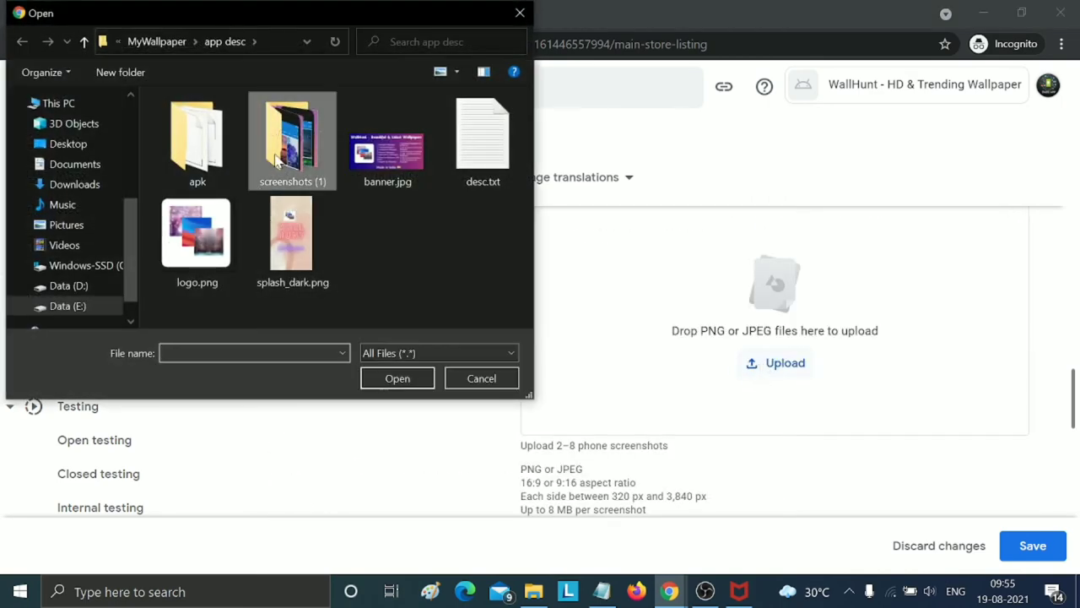
pyautogui.doubleClick(289, 139)
pyautogui.click(225, 169)
pyautogui.click(394, 380)
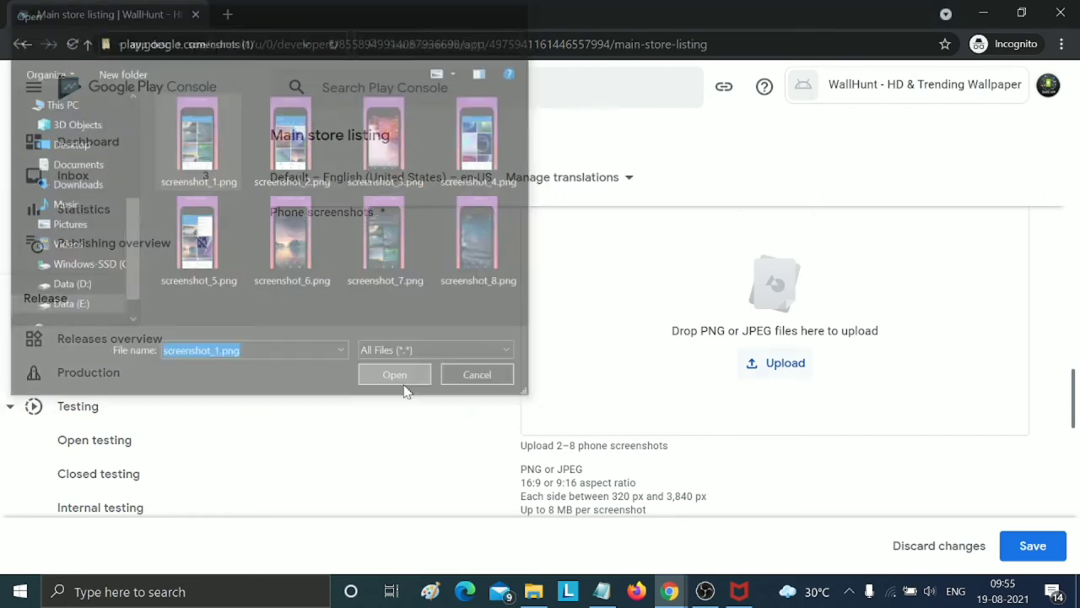
pyautogui.click(981, 425)
pyautogui.click(292, 135)
pyautogui.click(380, 380)
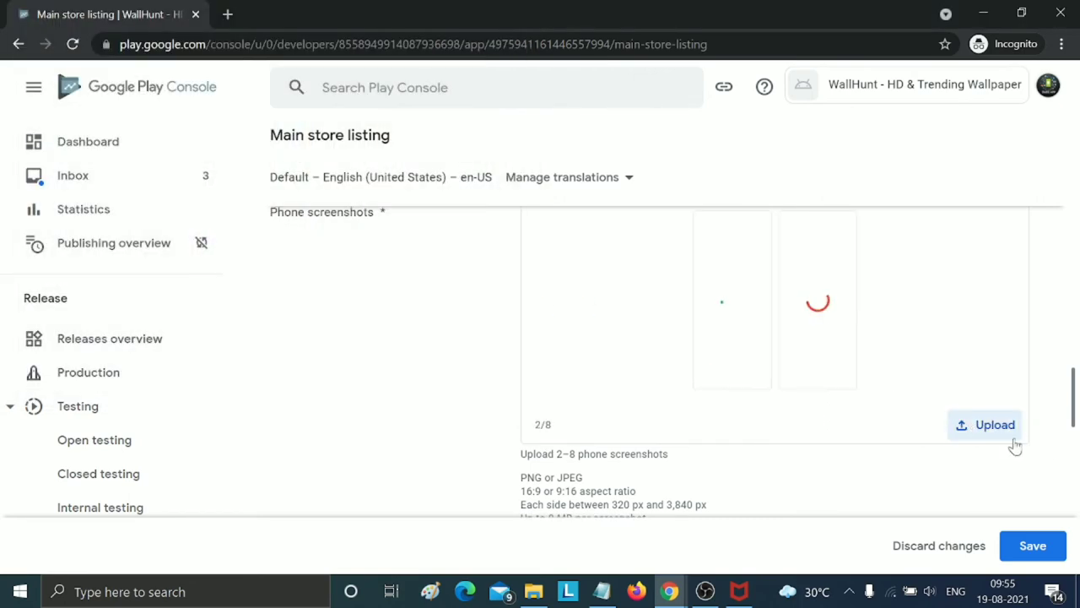
# - Add screenshot_3.png and screenshot_4.png to the phone screenshots
pyautogui.click(959, 425)
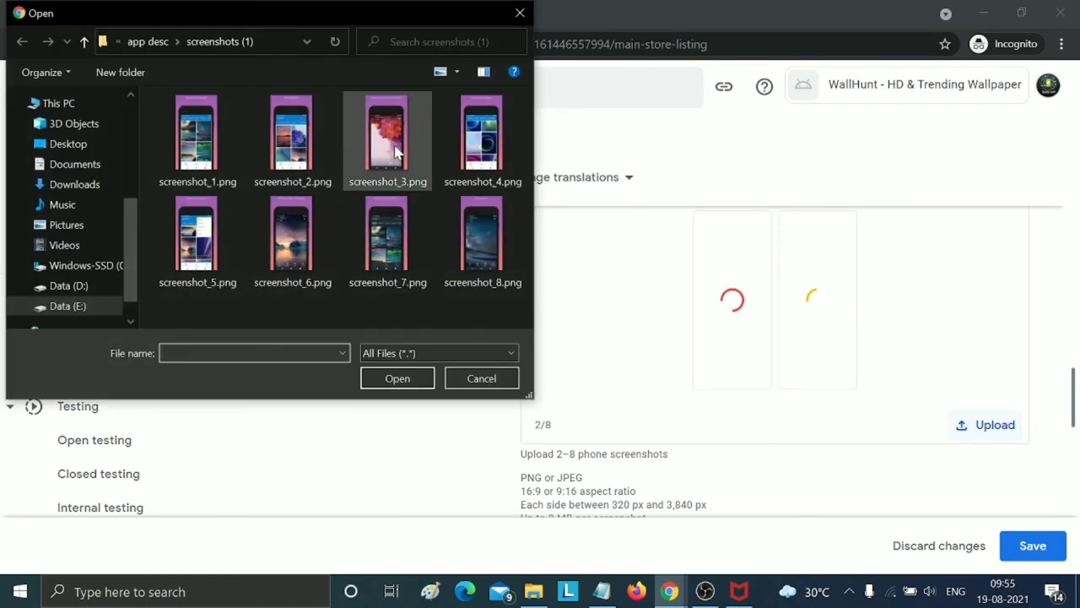
pyautogui.click(421, 182)
pyautogui.click(396, 377)
pyautogui.click(967, 423)
pyautogui.click(483, 156)
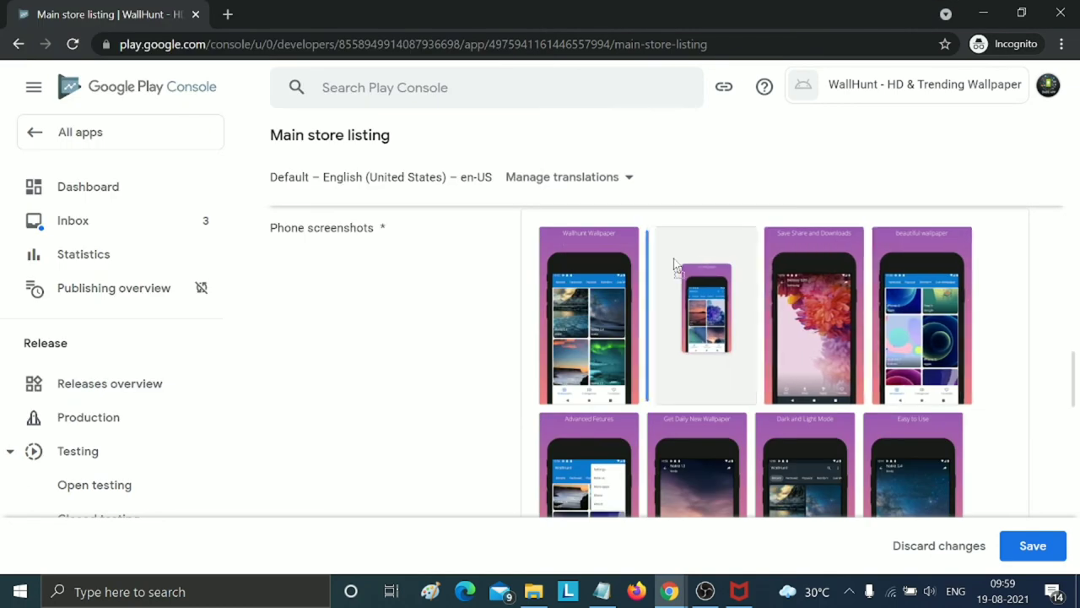
# - Try repositioning the second phone screenshot and save the main store listing
pyautogui.moveTo(688, 253)
pyautogui.mouseDown()
pyautogui.moveTo(747, 346)
pyautogui.moveTo(915, 287)
pyautogui.moveTo(931, 251)
pyautogui.moveTo(944, 242)
pyautogui.moveTo(952, 254)
pyautogui.moveTo(874, 266)
pyautogui.moveTo(823, 255)
pyautogui.moveTo(654, 268)
pyautogui.moveTo(671, 256)
pyautogui.mouseUp()
pyautogui.scroll(-3, 984, 490)
pyautogui.scroll(-2, 1013, 514)
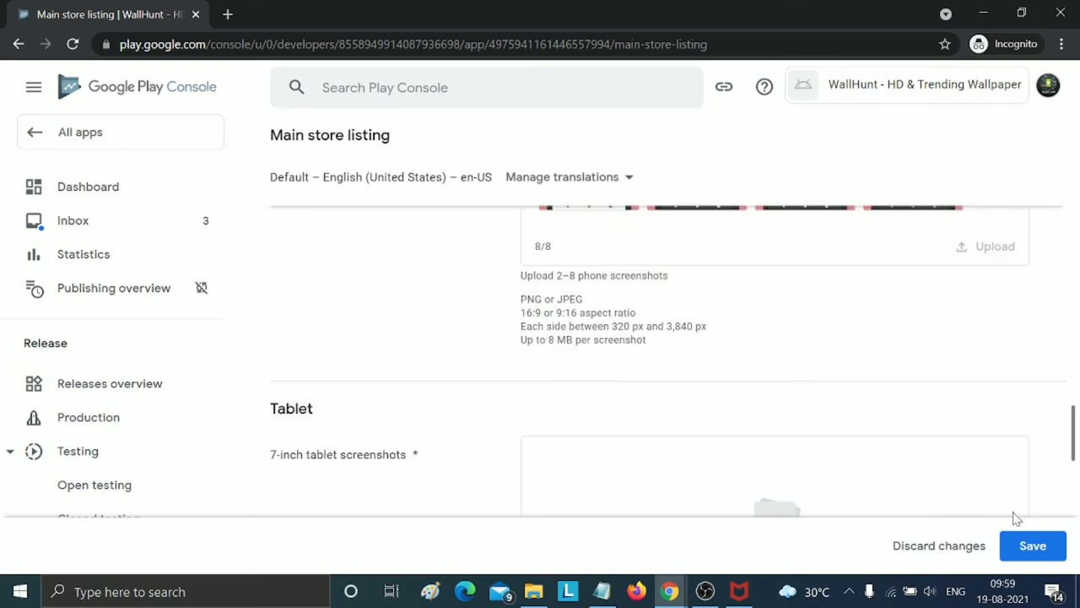
pyautogui.click(1029, 545)
pyautogui.scroll(4, 948, 448)
pyautogui.scroll(15, 977, 430)
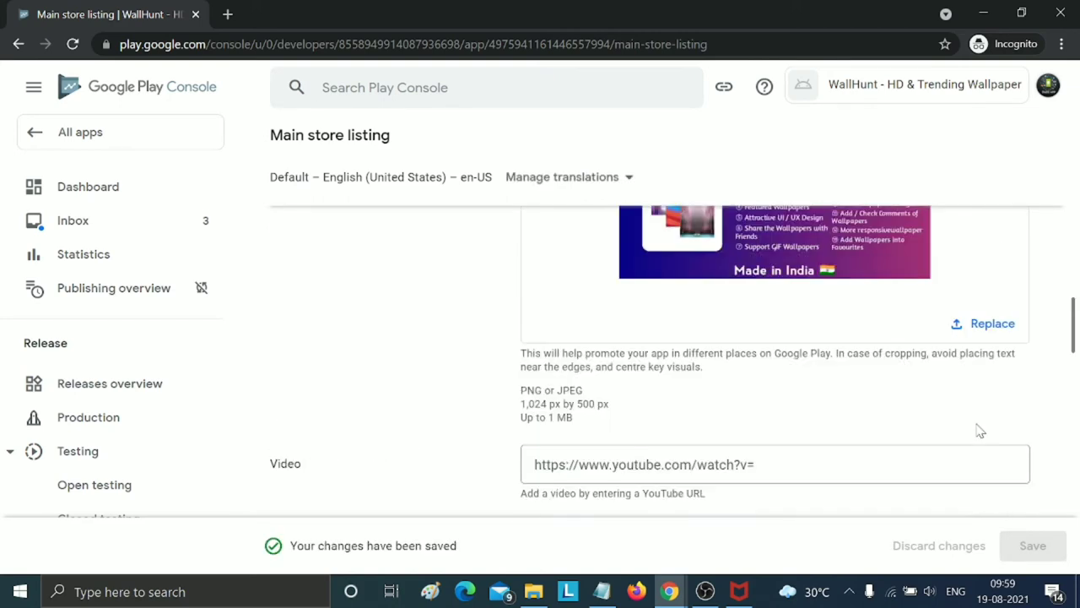
pyautogui.scroll(5, 642, 382)
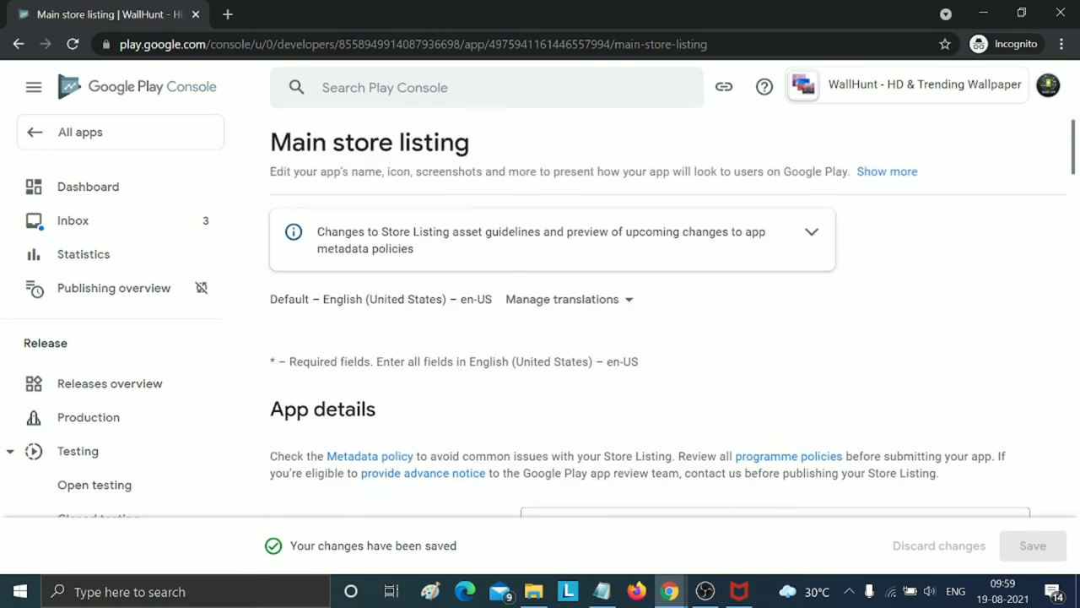
# - Return to the app dashboard and examine its testing and release sections, including the closed testing tasks
pyautogui.click(139, 192)
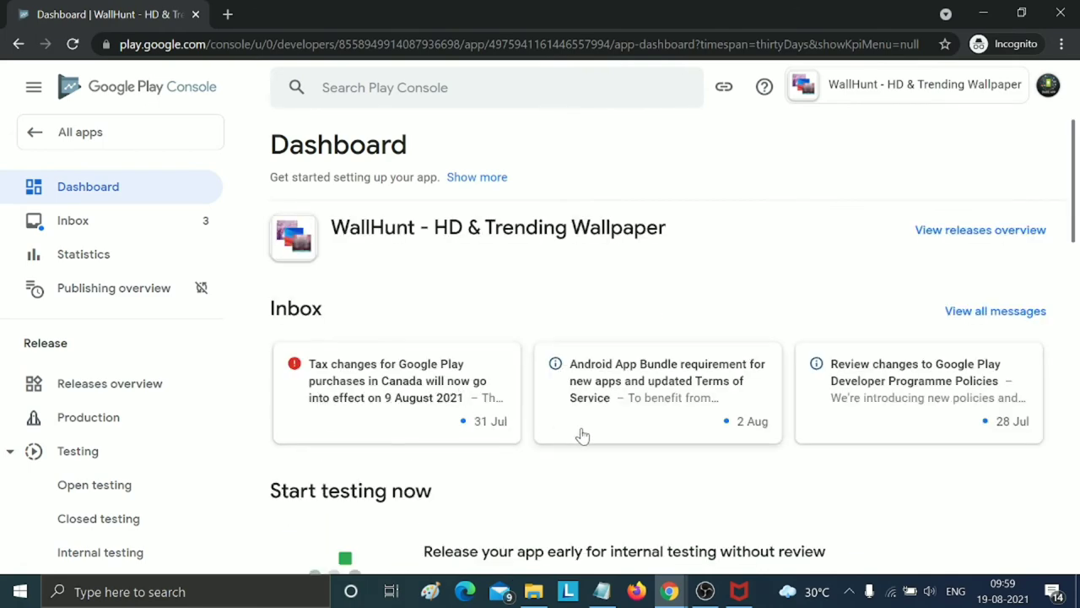
pyautogui.scroll(-8, 583, 434)
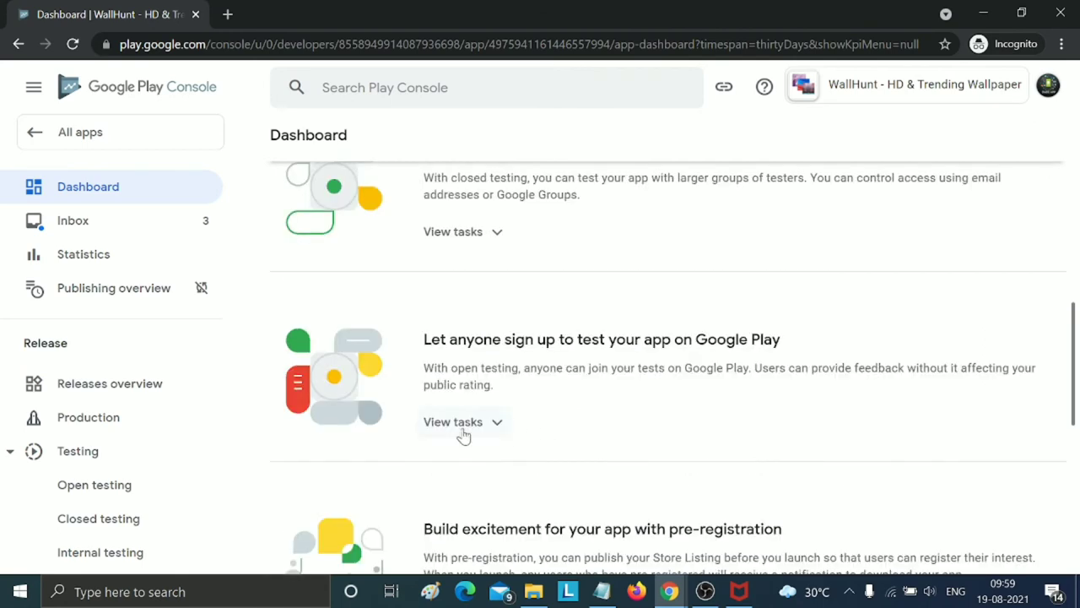
pyautogui.scroll(5, 463, 436)
pyautogui.scroll(-2, 473, 368)
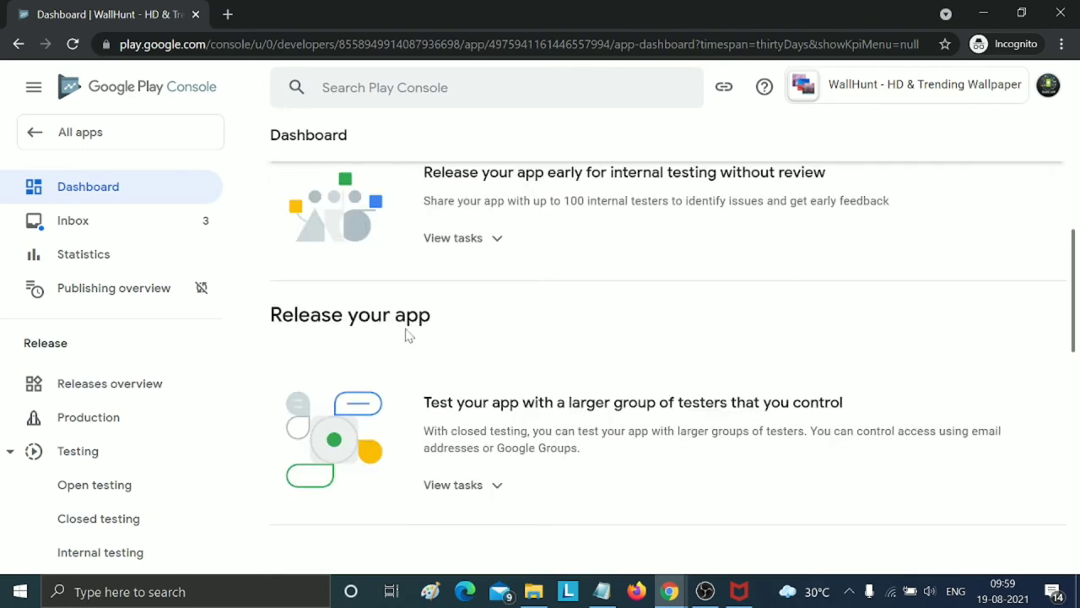
pyautogui.scroll(5, 449, 335)
pyautogui.scroll(-5, 508, 395)
pyautogui.click(491, 491)
pyautogui.scroll(-3, 495, 418)
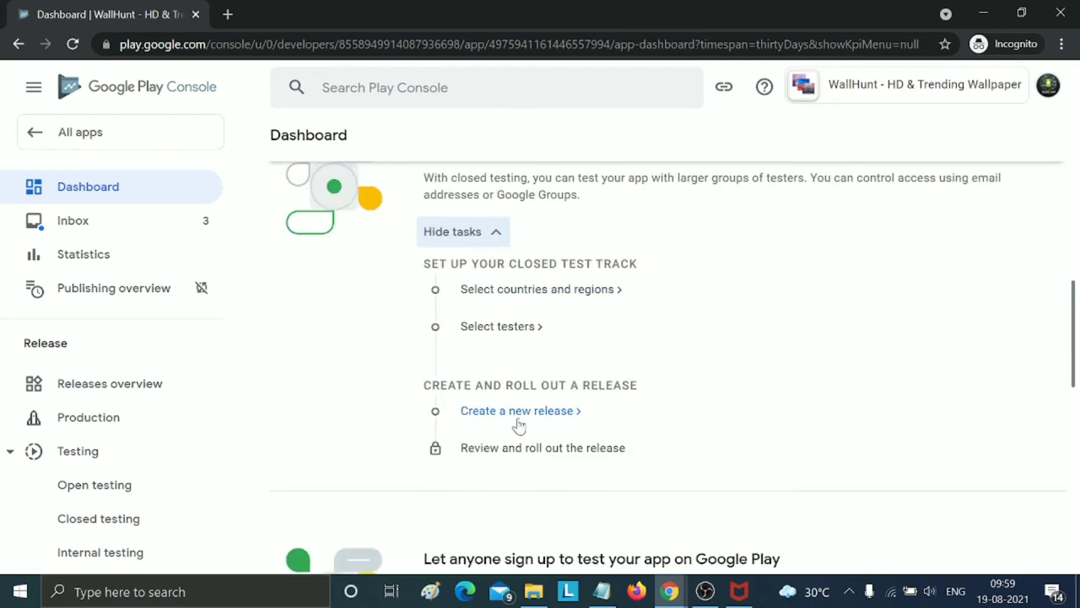
pyautogui.click(502, 239)
pyautogui.scroll(3, 625, 266)
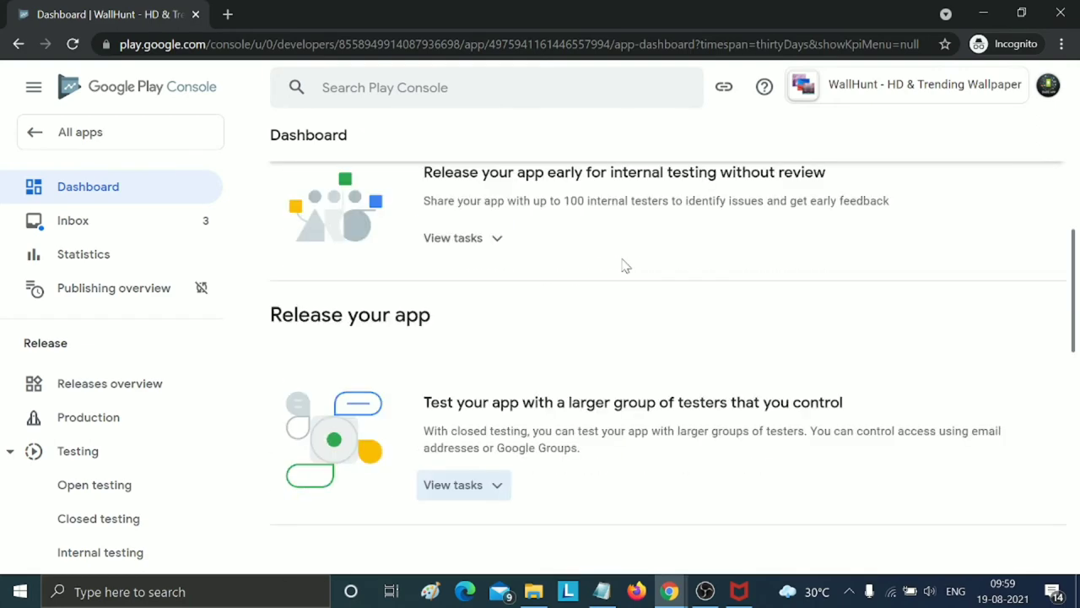
pyautogui.scroll(3, 557, 304)
pyautogui.scroll(-12, 546, 388)
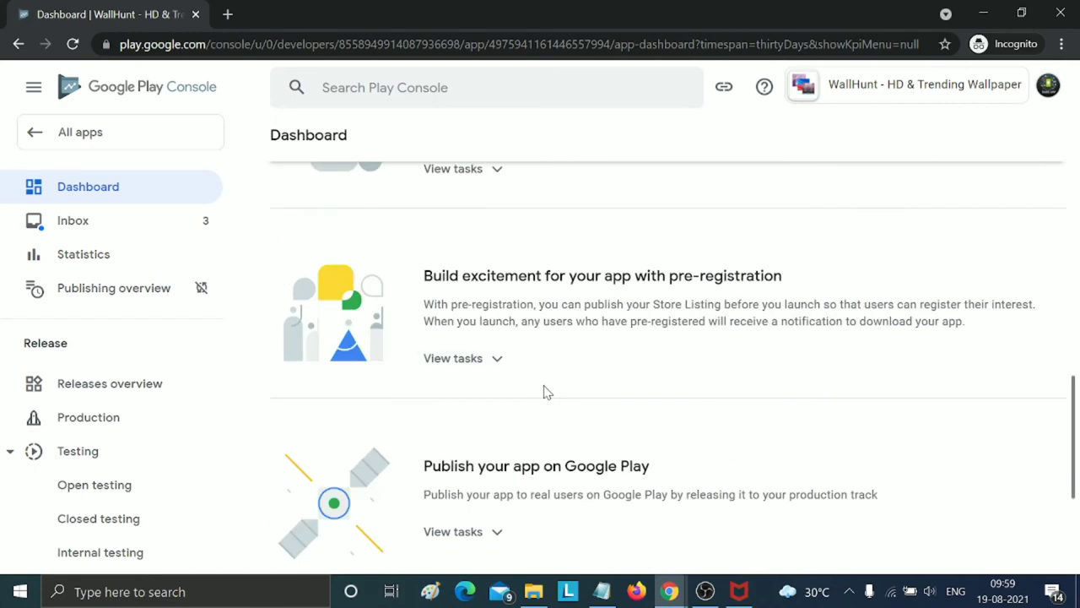
pyautogui.scroll(1, 545, 391)
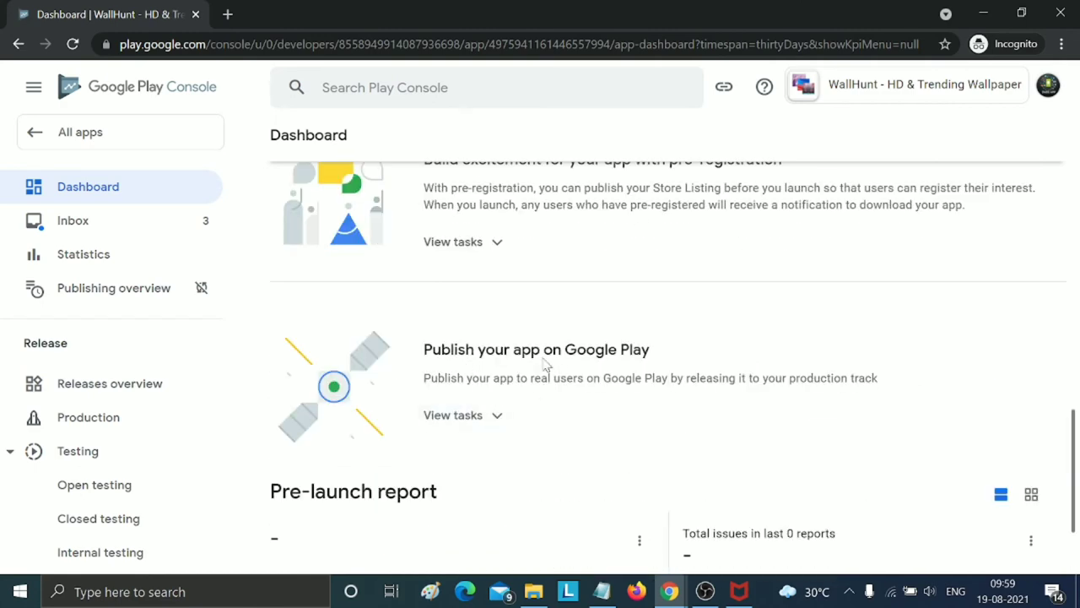
# - Expand the tasks for publishing the app on Google Play and open the countries and regions selection
pyautogui.click(495, 420)
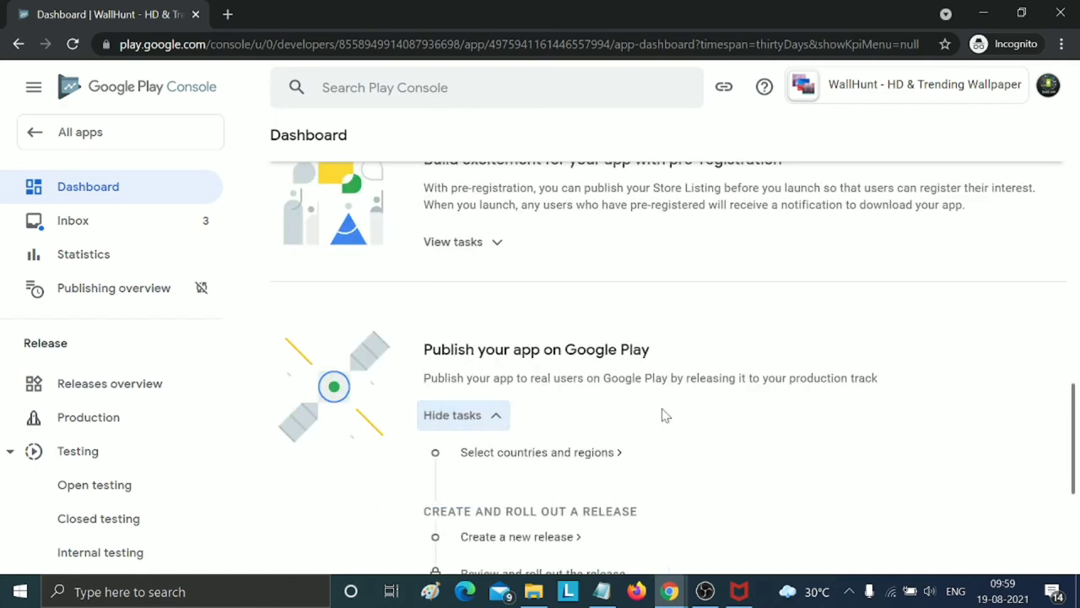
pyautogui.scroll(-3, 591, 443)
pyautogui.scroll(1, 620, 437)
pyautogui.scroll(1, 622, 438)
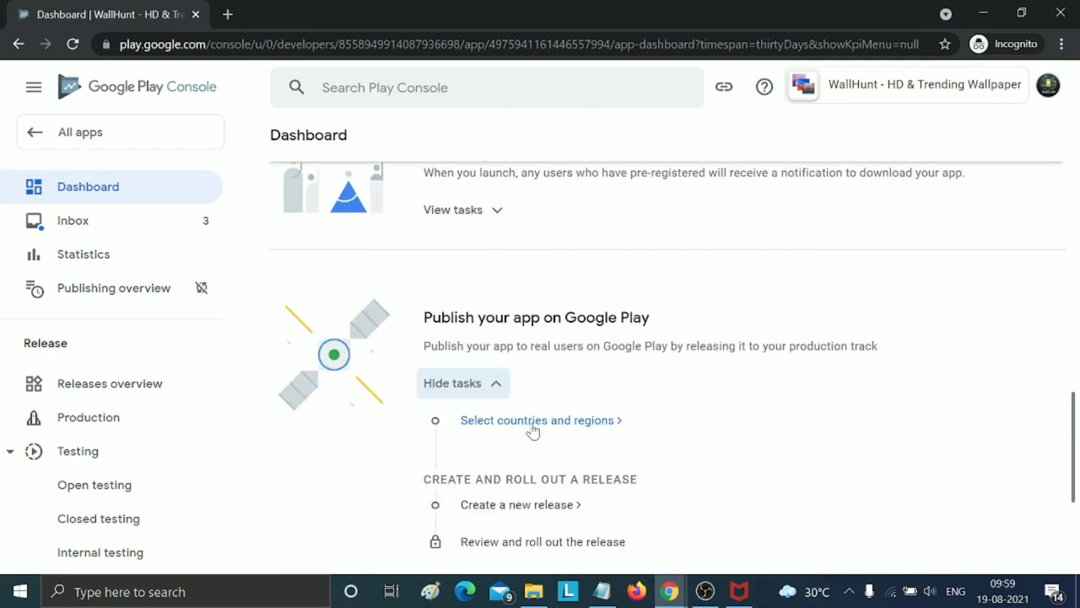
pyautogui.click(532, 426)
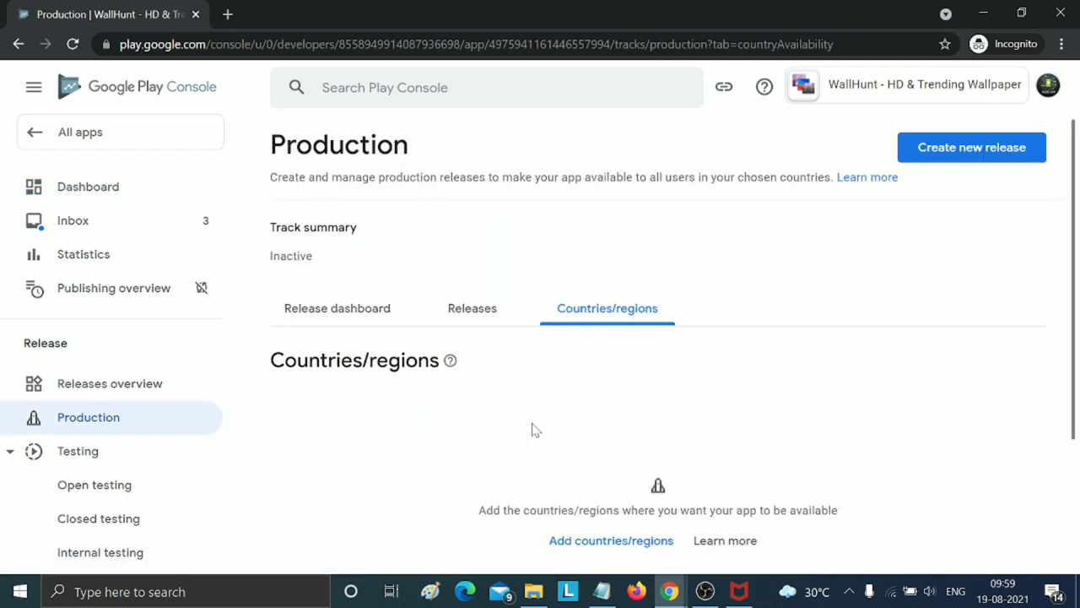
# - Add all listed countries/regions and Rest of World to the production track
pyautogui.scroll(-1, 817, 374)
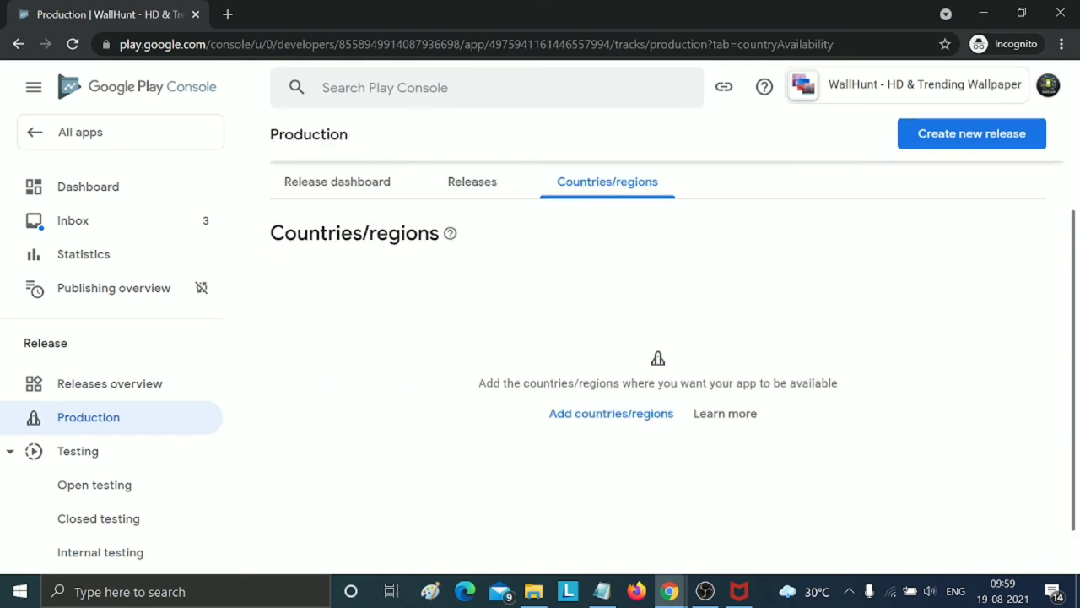
pyautogui.click(591, 414)
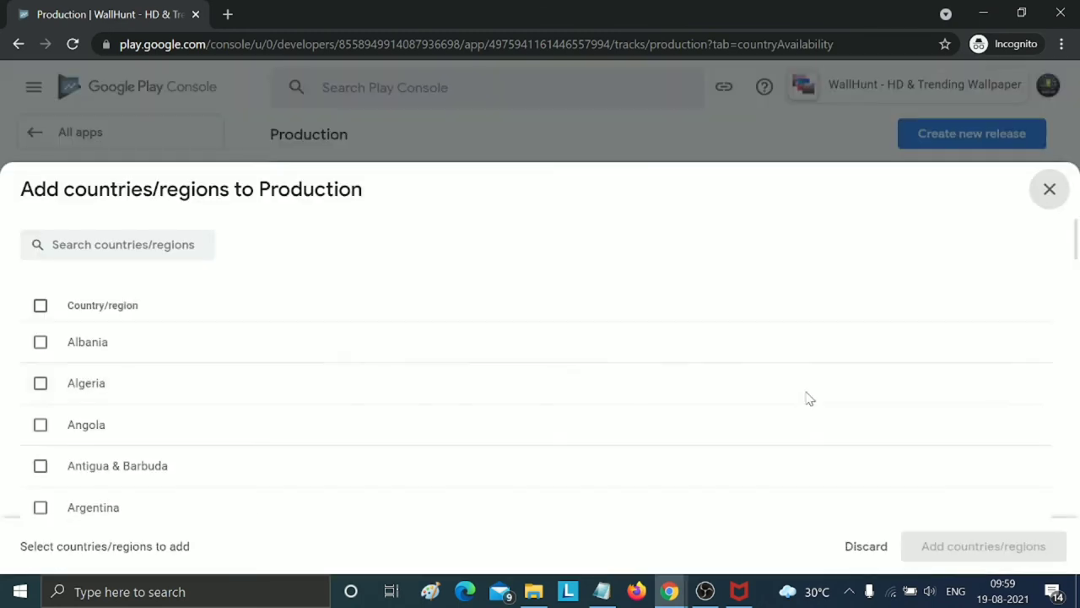
pyautogui.click(40, 305)
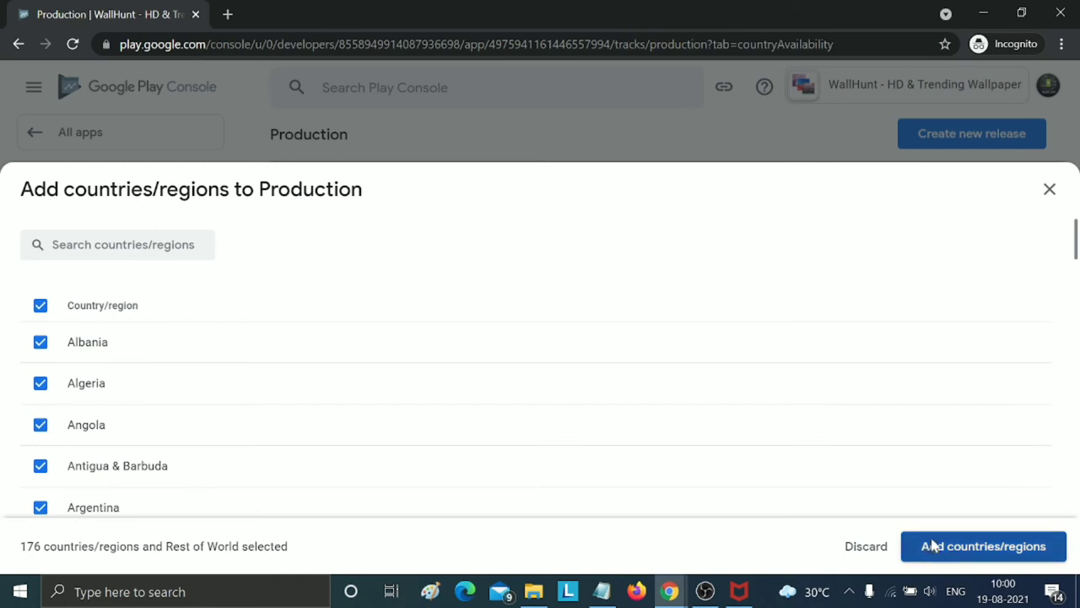
pyautogui.click(933, 545)
pyautogui.click(676, 358)
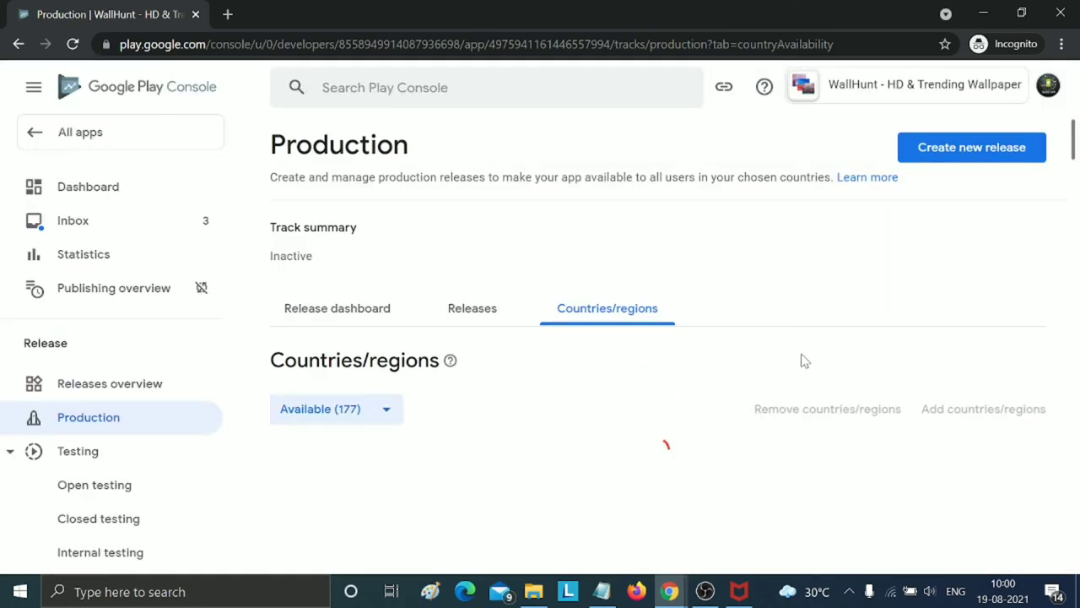
pyautogui.scroll(-6, 750, 453)
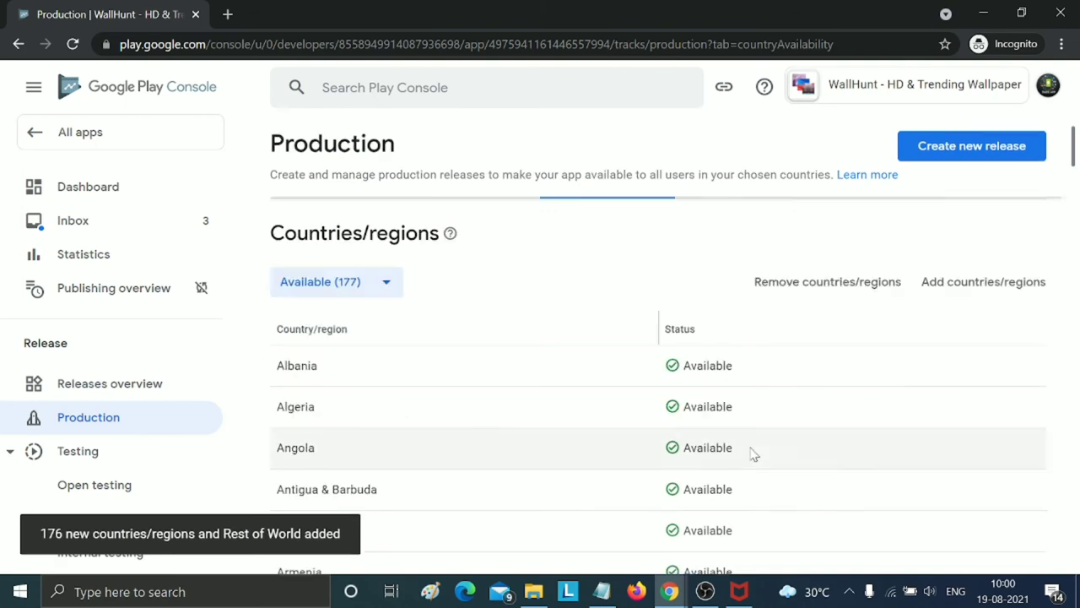
pyautogui.scroll(6, 762, 473)
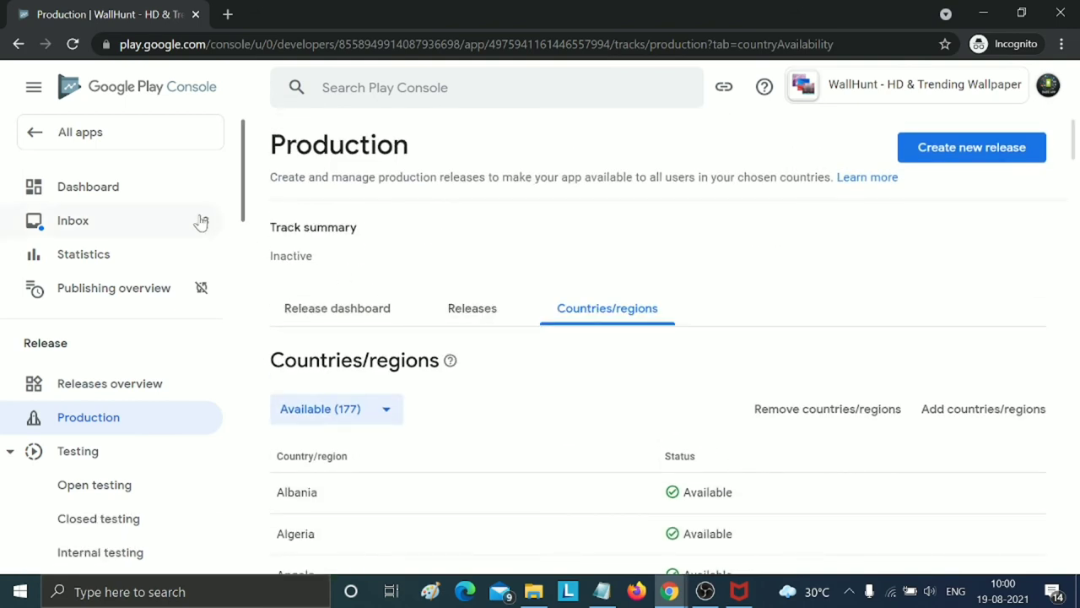
# - Go back to the dashboard and open the new release task for publishing the app on Google Play
pyautogui.click(157, 189)
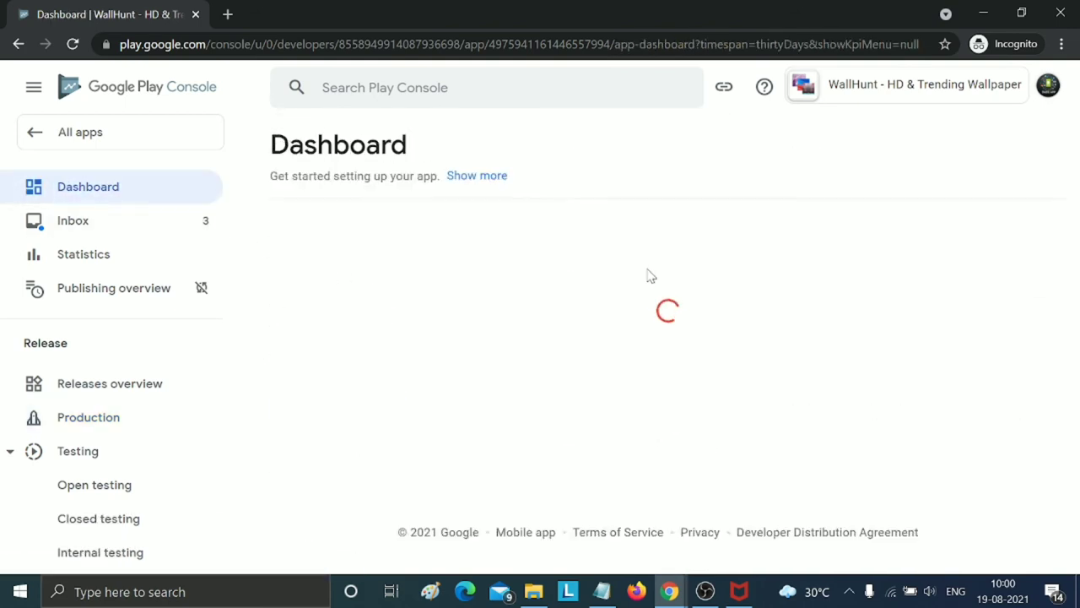
pyautogui.scroll(-15, 648, 279)
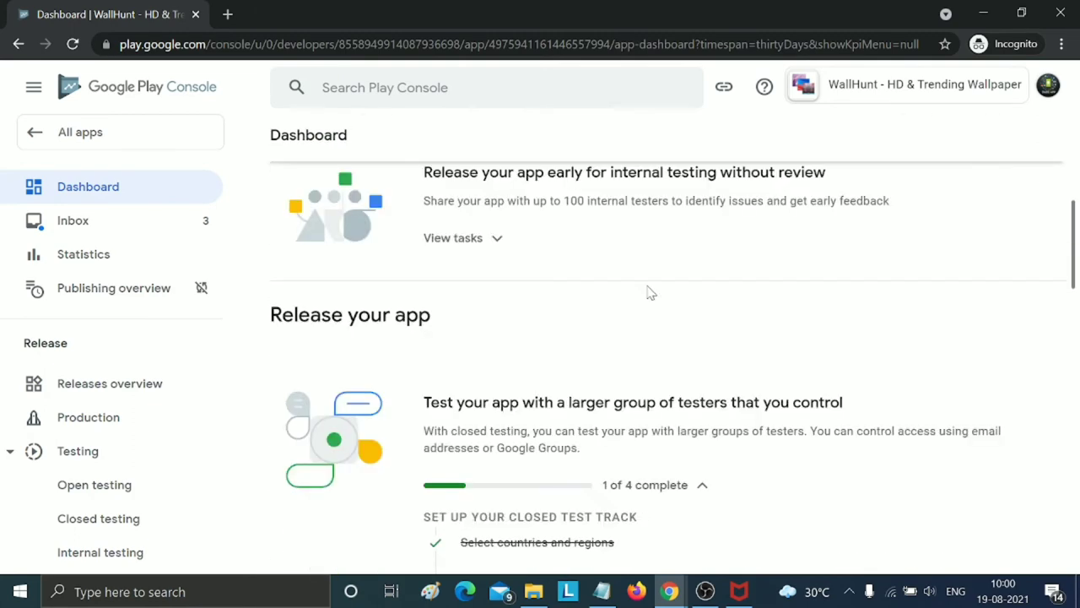
pyautogui.scroll(-3, 648, 292)
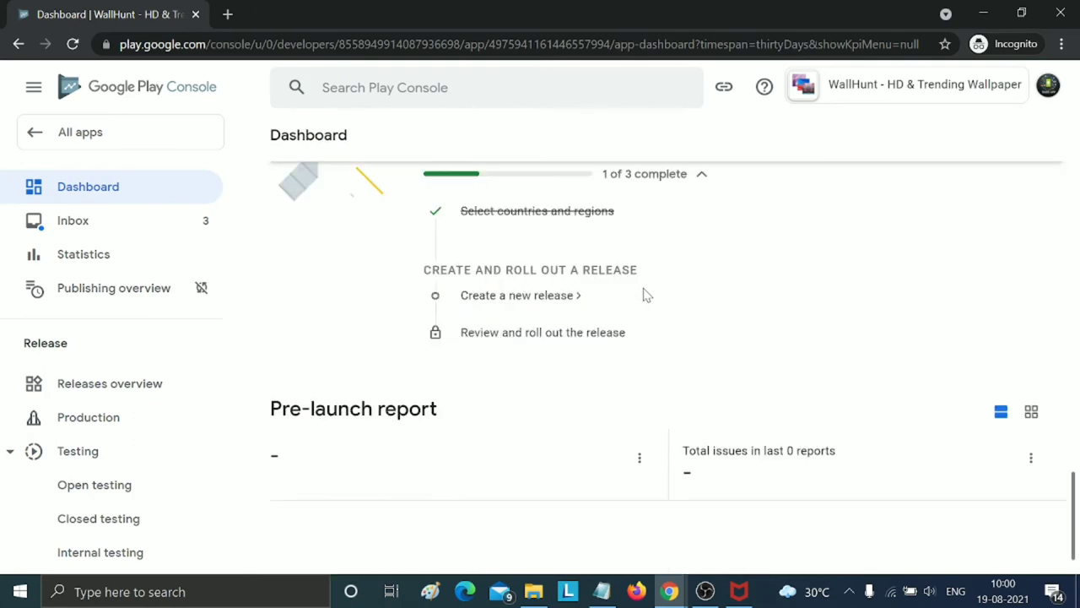
pyautogui.click(534, 297)
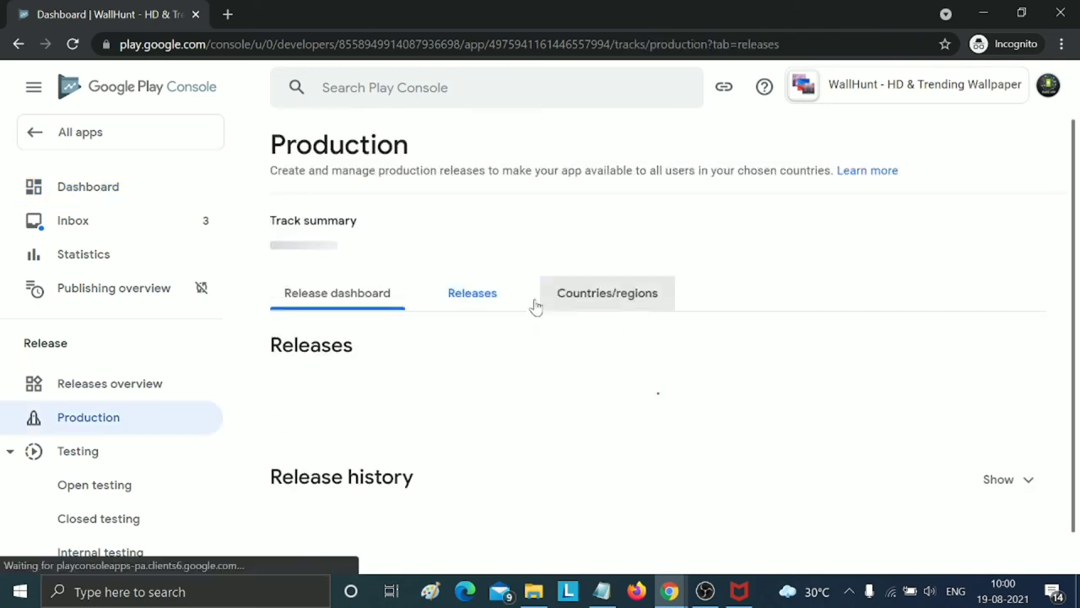
pyautogui.scroll(-2, 764, 384)
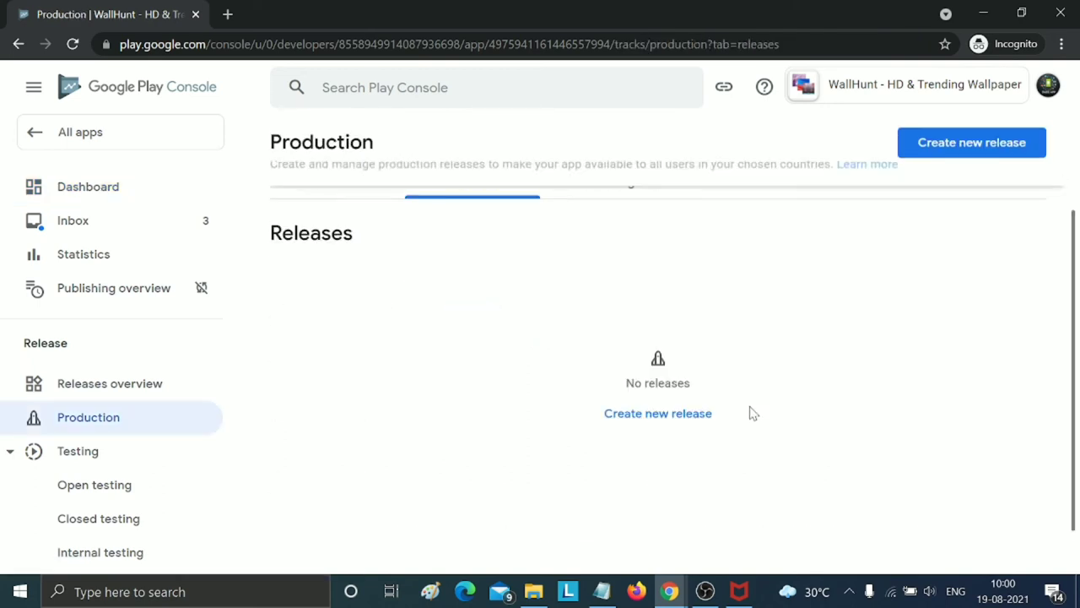
# - Create a new production release and bring up its app bundle upload, closing the file selection without choosing a file
pyautogui.click(652, 413)
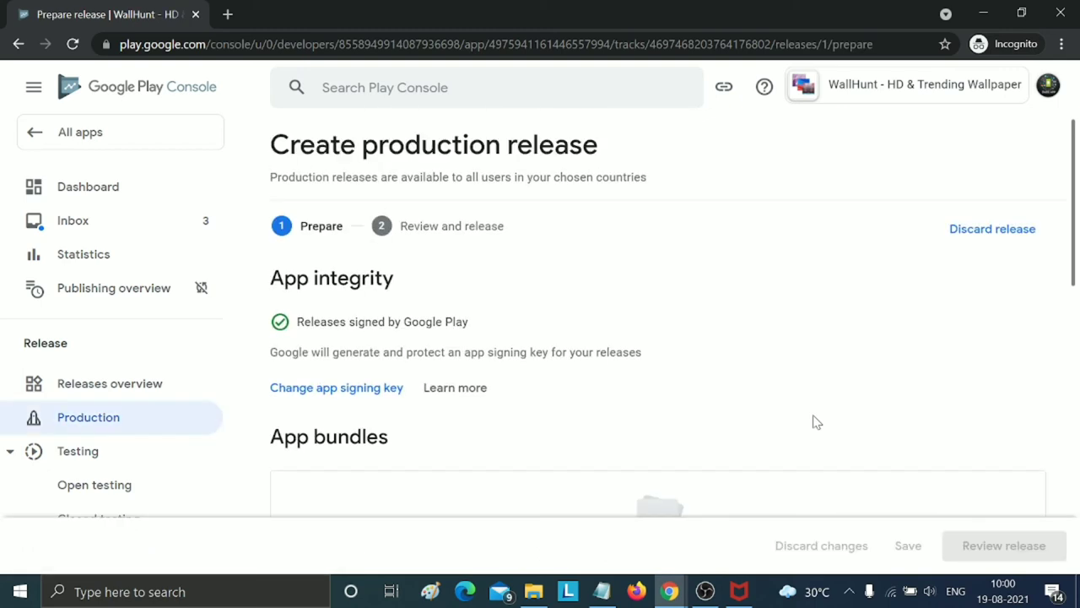
pyautogui.scroll(-2, 661, 421)
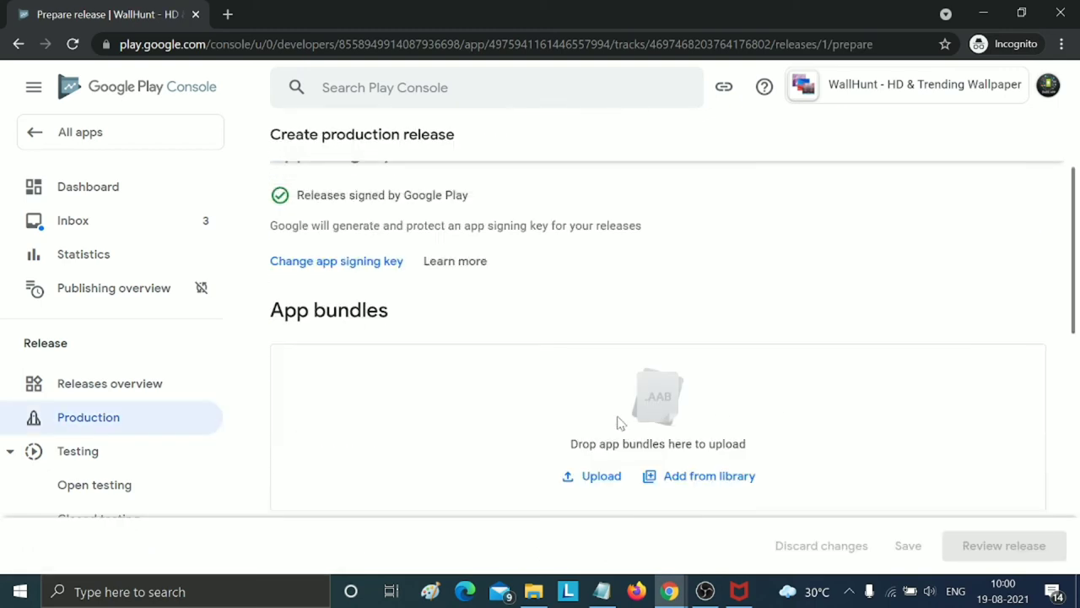
pyautogui.click(600, 476)
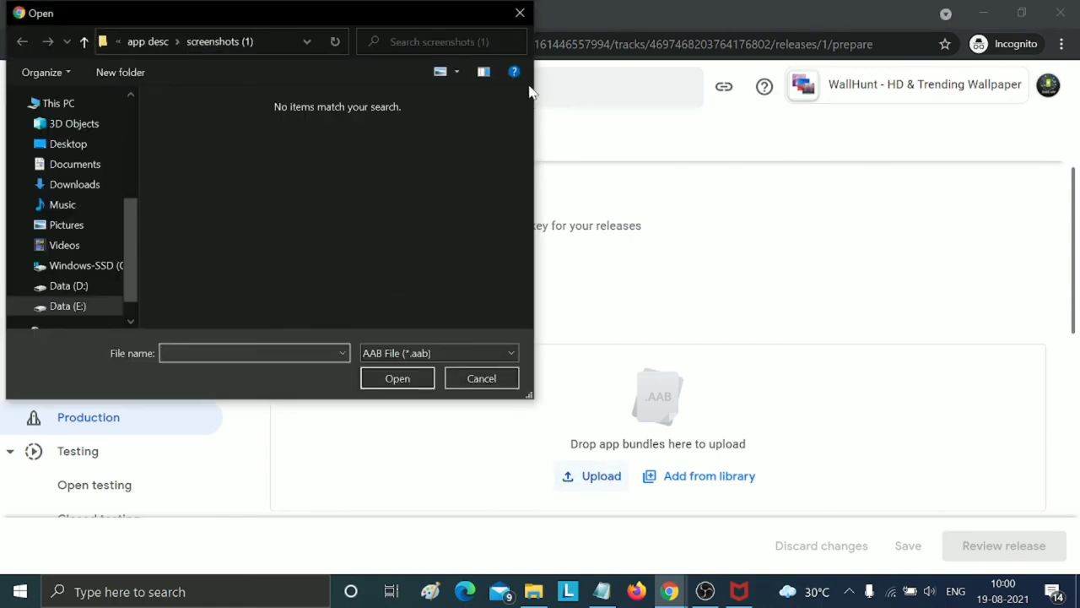
pyautogui.click(519, 13)
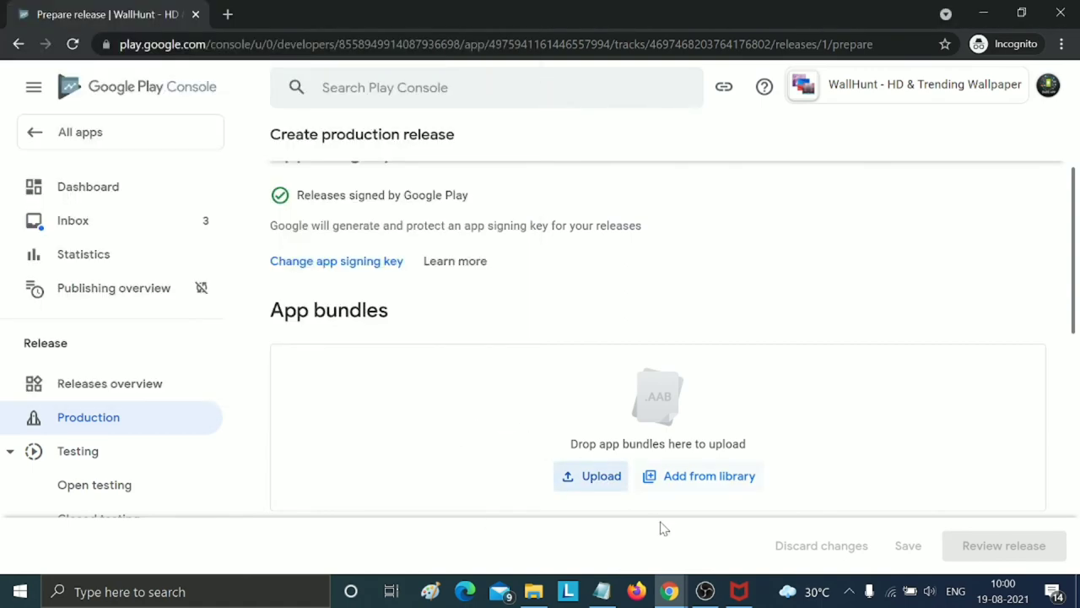
# - Switch to File Explorer and copy the full path of the apk folder inside app desc
pyautogui.click(533, 591)
pyautogui.doubleClick(426, 167)
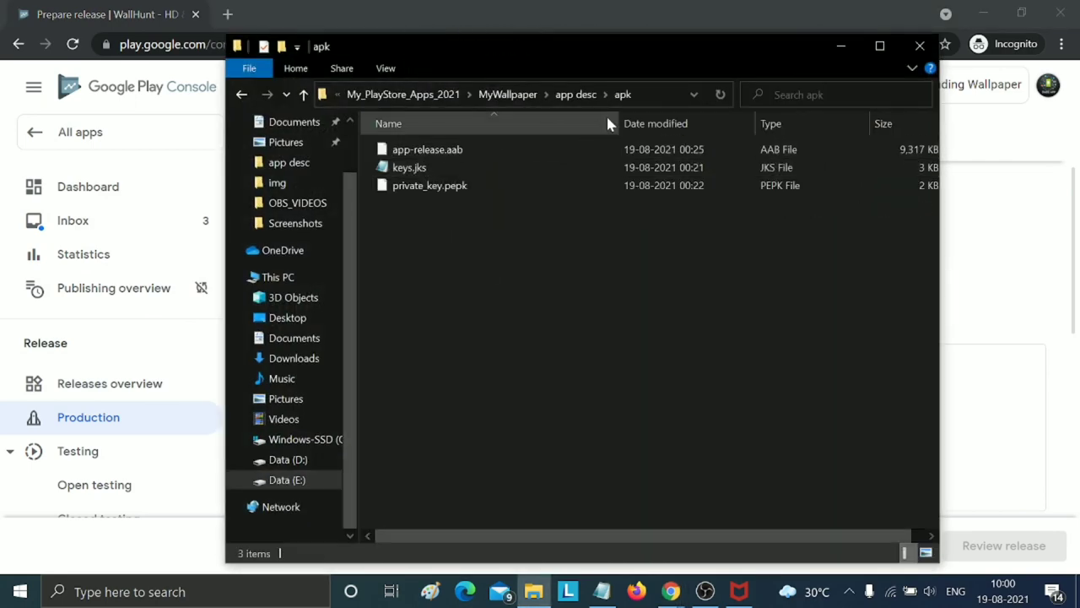
pyautogui.click(675, 94)
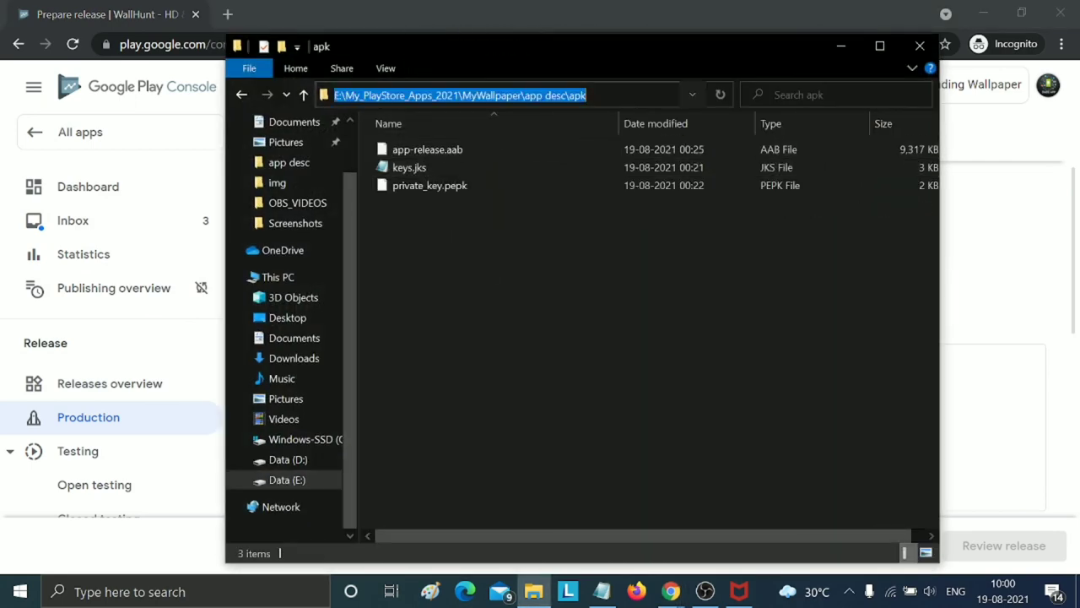
pyautogui.click(840, 46)
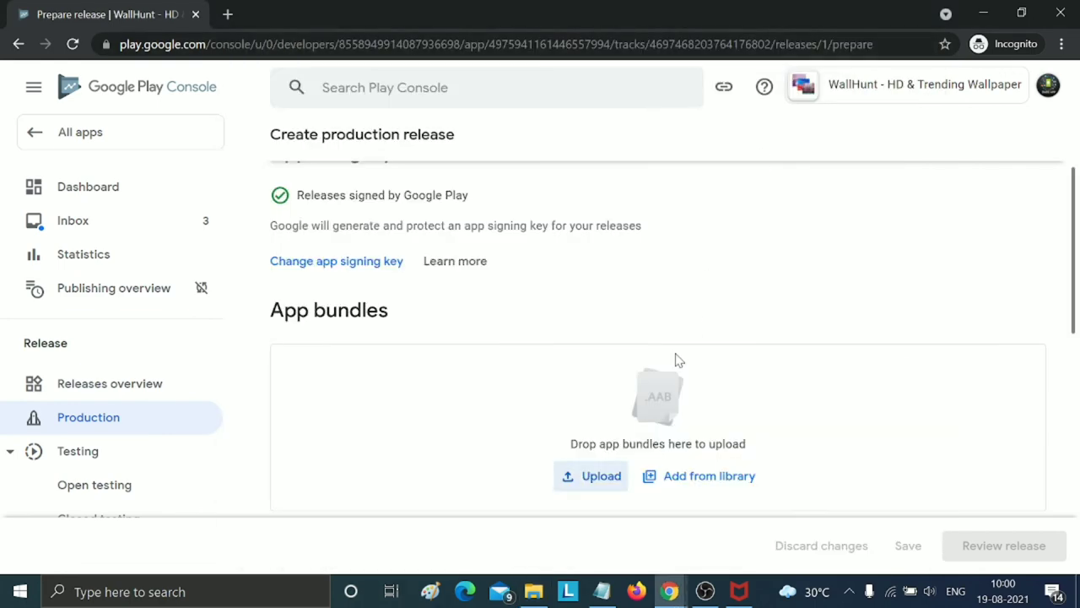
# - Upload app-release.aab from the E:\My_PlayStore_Apps_2021\MyWallpaper\app desc\apk folder to the production release
pyautogui.click(579, 485)
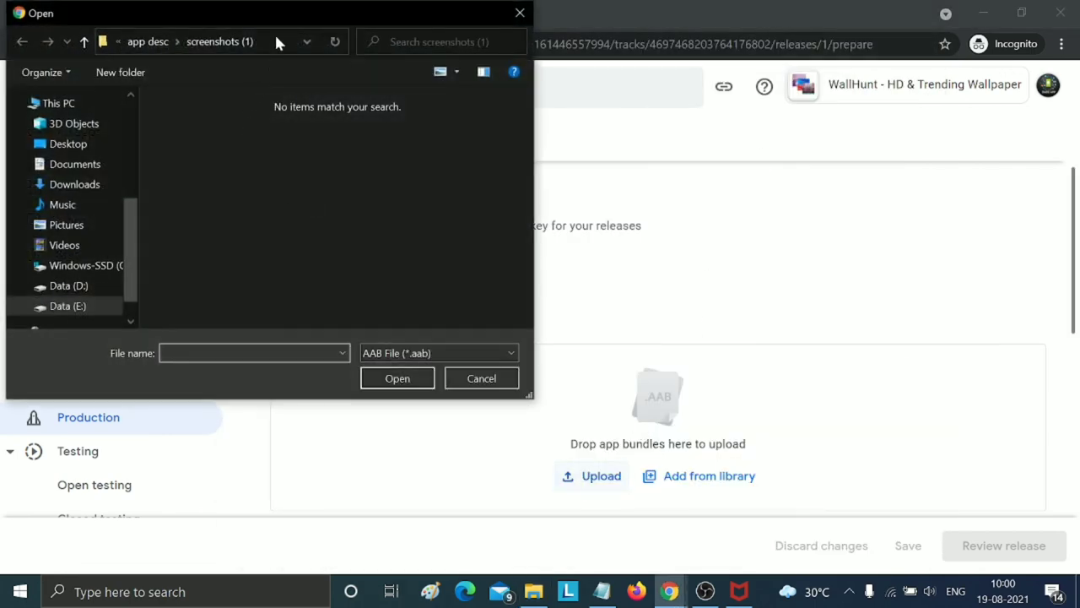
pyautogui.click(274, 41)
pyautogui.hotkey('ctrl', 'v')
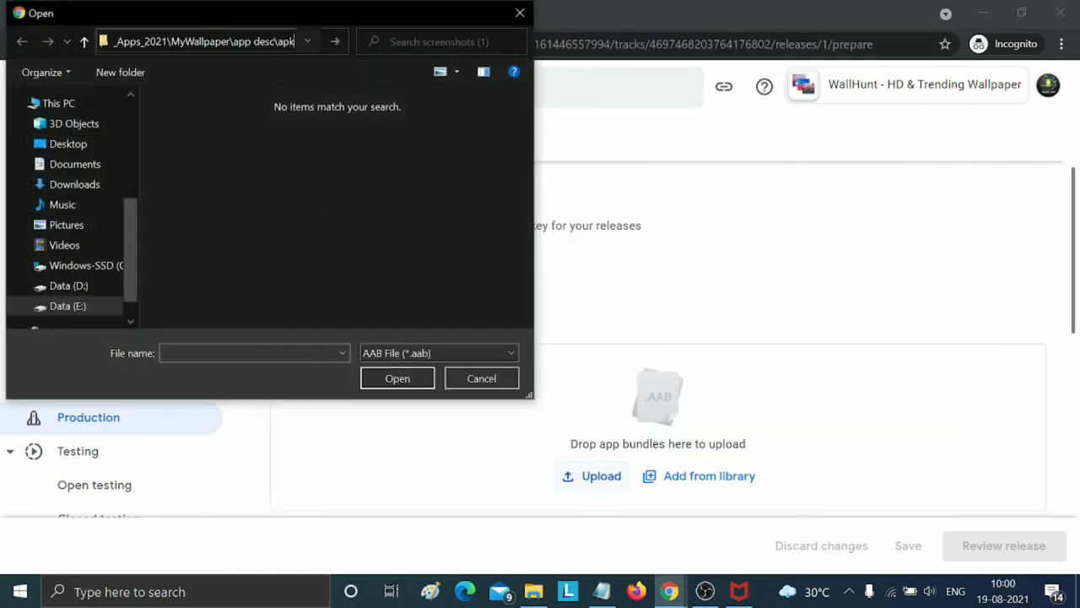
pyautogui.press('Return')
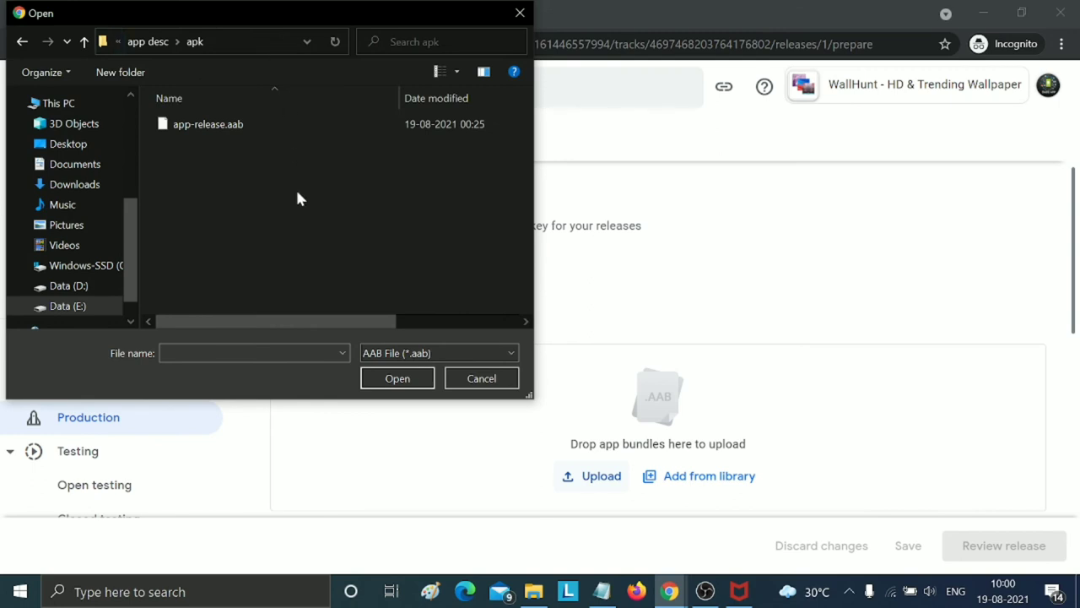
pyautogui.click(270, 125)
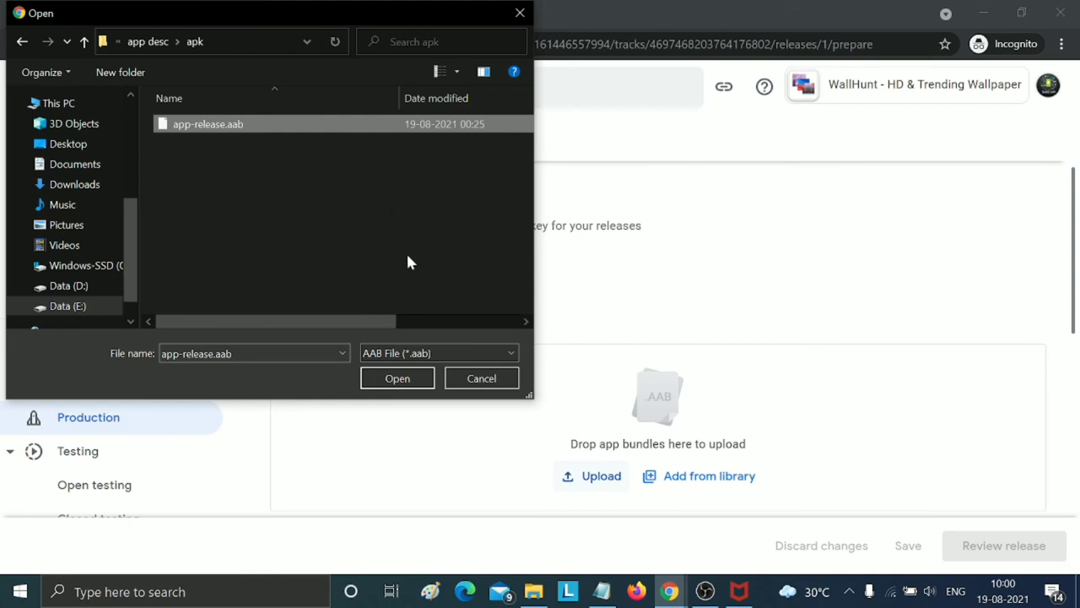
pyautogui.click(385, 379)
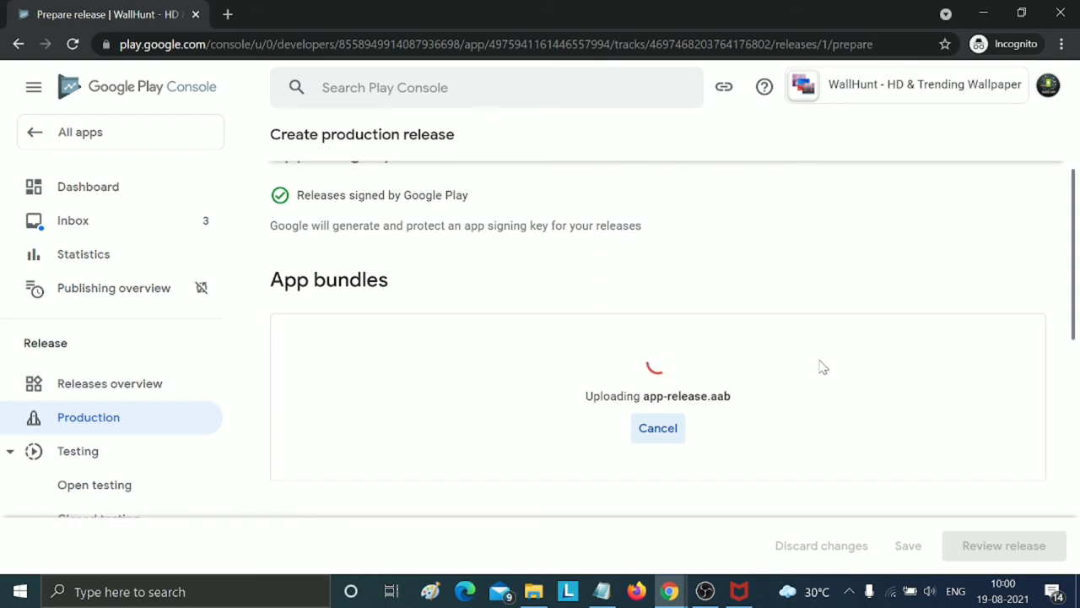
# - Replace the en-US release notes placeholder with "WallHunt HD & Trending Wallpaper App", copied from the short description in desc.txt
pyautogui.scroll(-5, 823, 367)
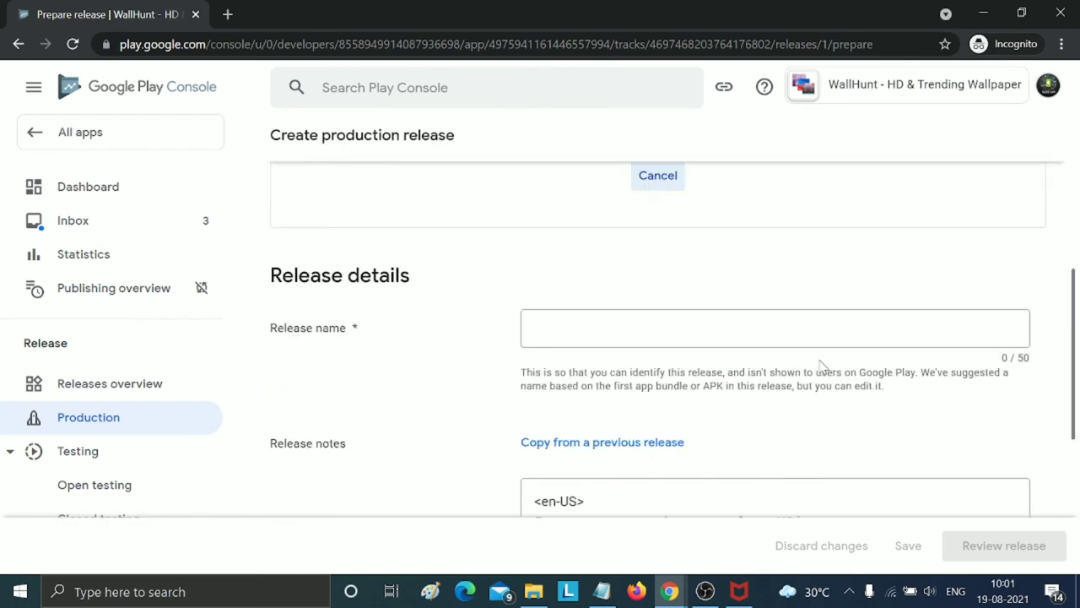
pyautogui.scroll(-2, 823, 368)
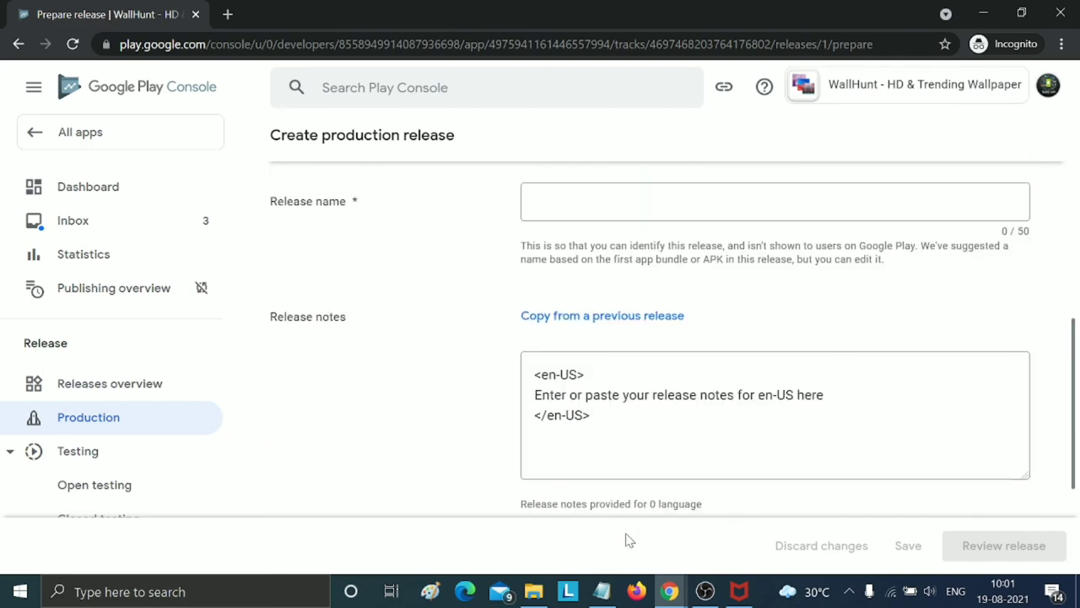
pyautogui.click(601, 591)
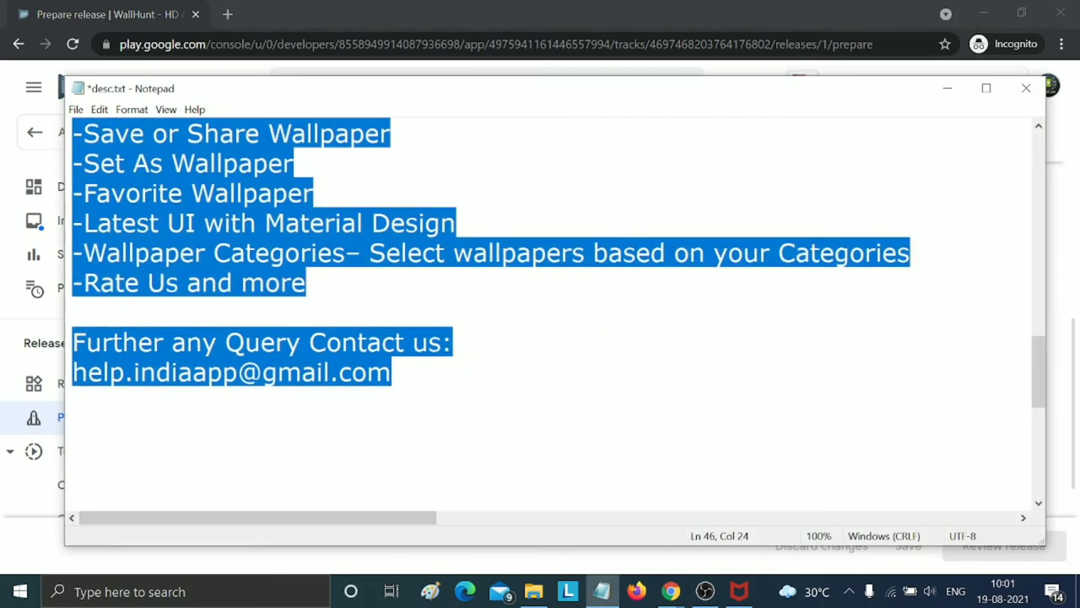
pyautogui.scroll(3, 549, 312)
pyautogui.click(73, 222)
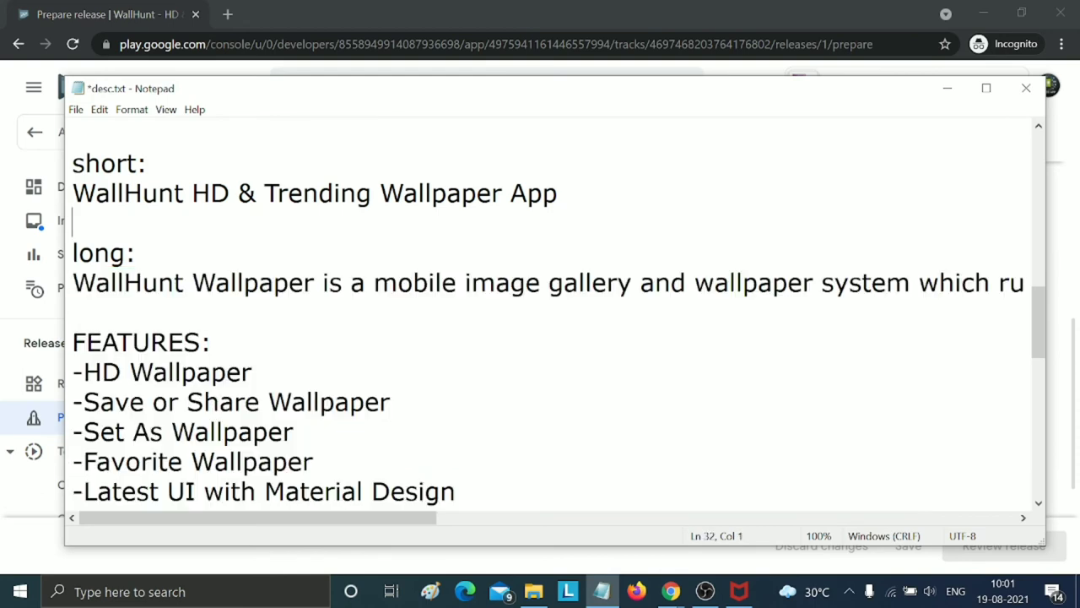
pyautogui.moveTo(73, 193); pyautogui.dragTo(558, 194)
pyautogui.hotkey('ctrl', 'c')
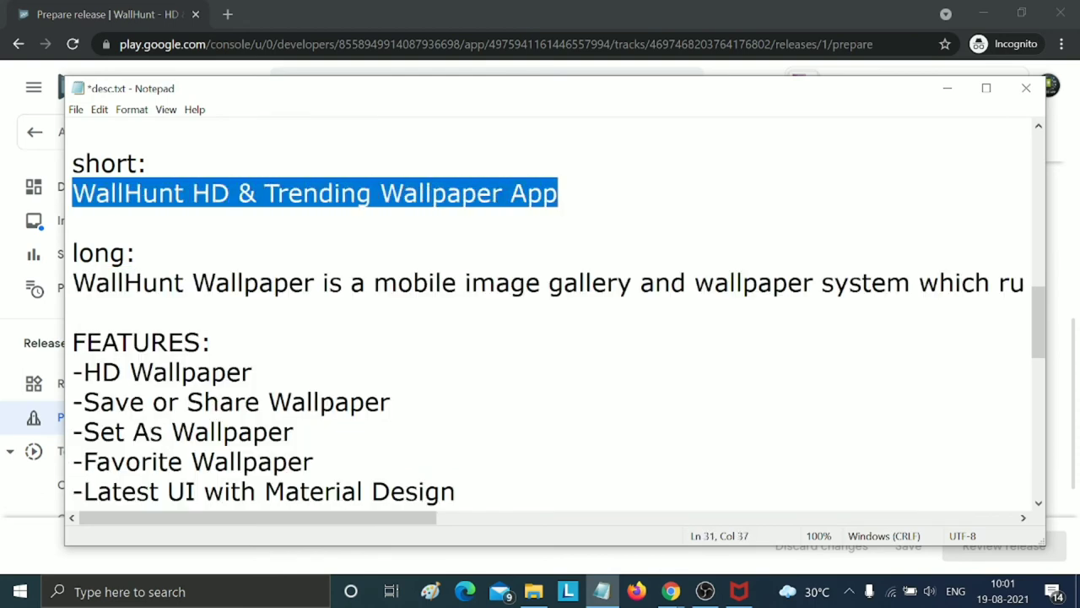
pyautogui.click(947, 87)
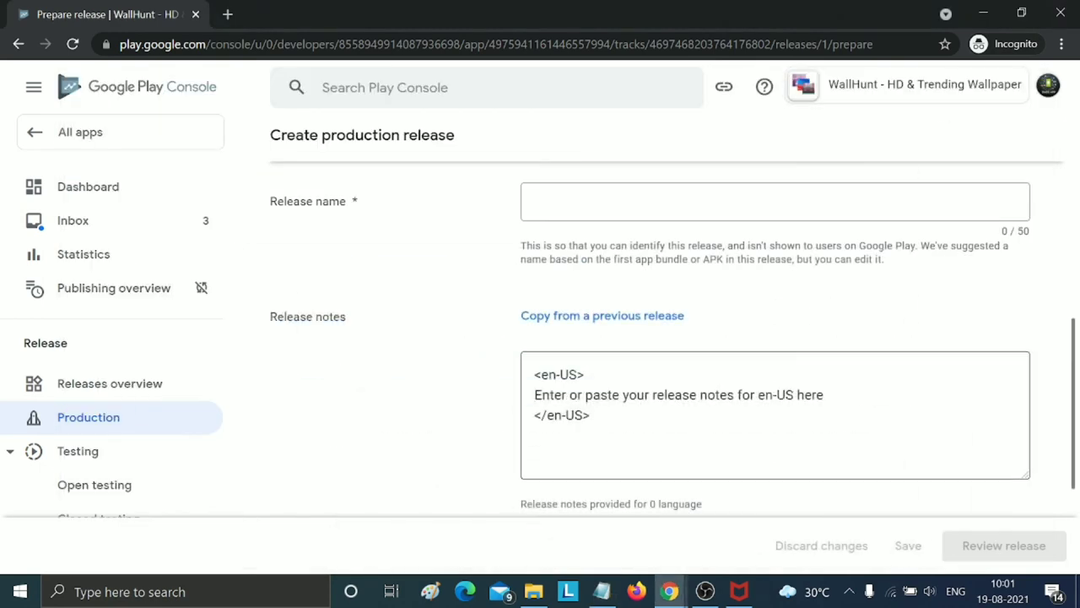
pyautogui.moveTo(534, 394); pyautogui.dragTo(824, 394)
pyautogui.hotkey('ctrl', 'v')
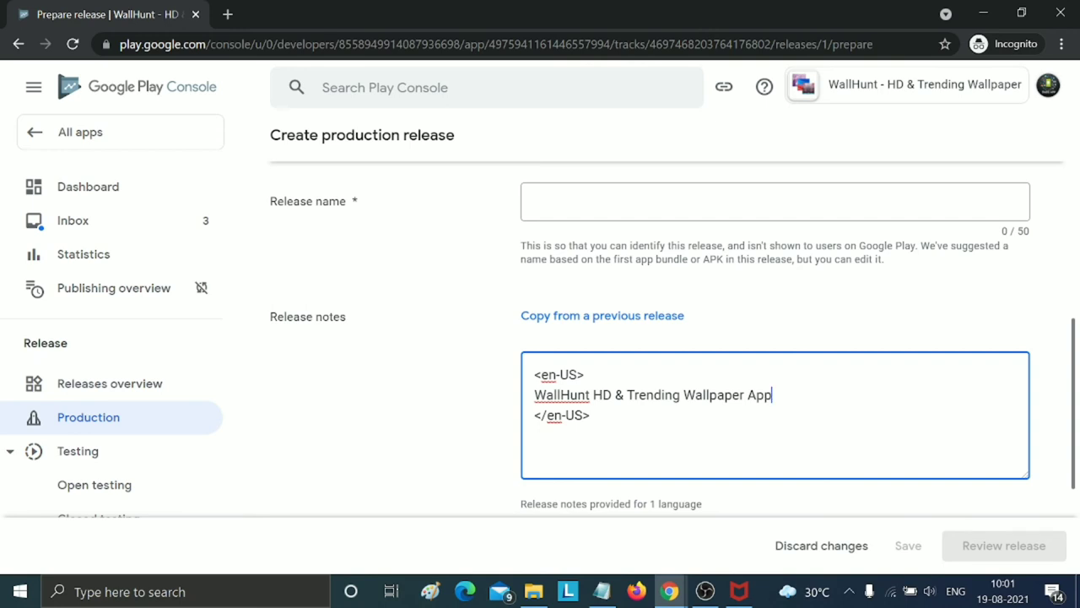
# - Examine the app bundle upload, the release name and the release notes of the production release
pyautogui.scroll(2, 827, 404)
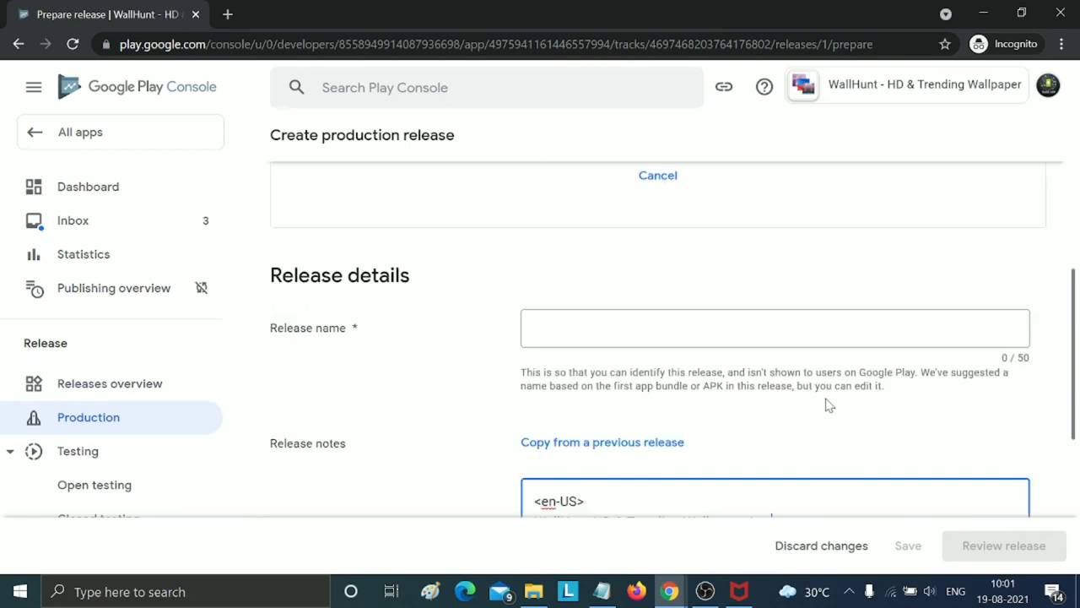
pyautogui.scroll(2, 827, 403)
pyautogui.scroll(-2, 827, 404)
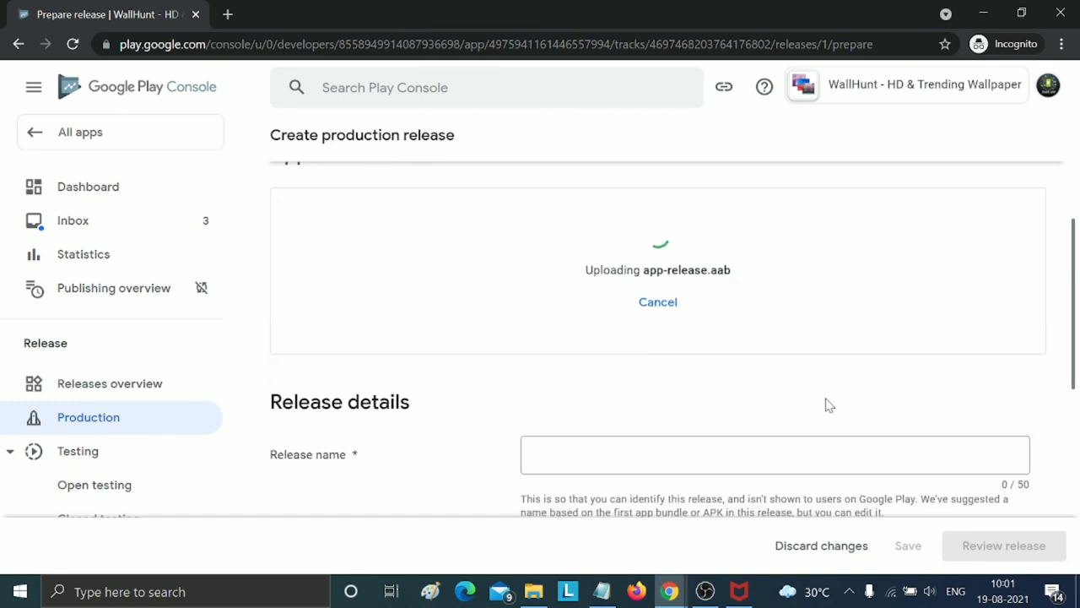
pyautogui.scroll(-2, 827, 404)
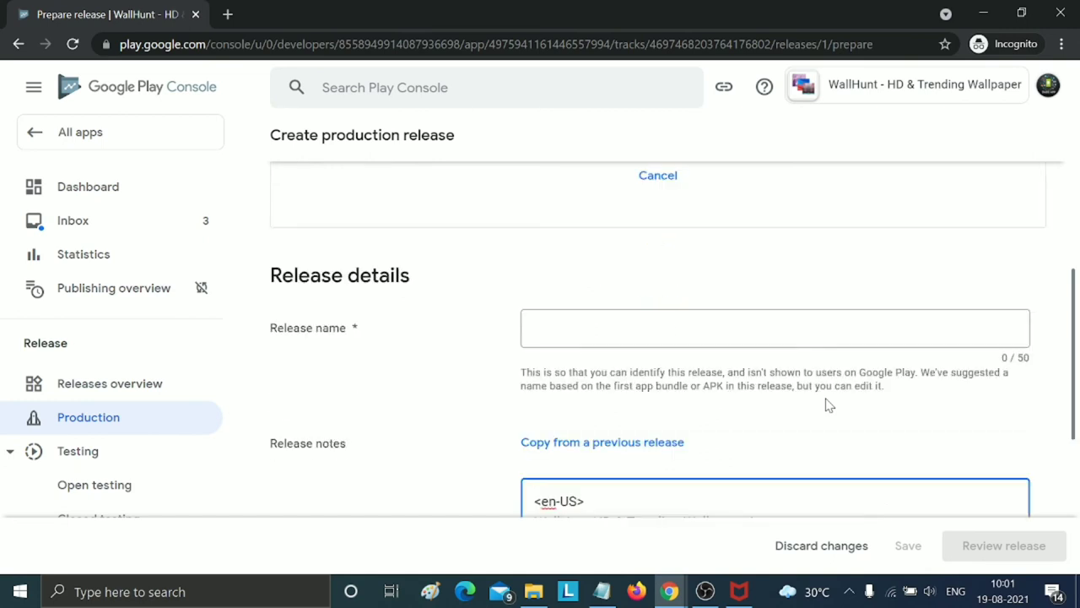
pyautogui.scroll(-2, 827, 404)
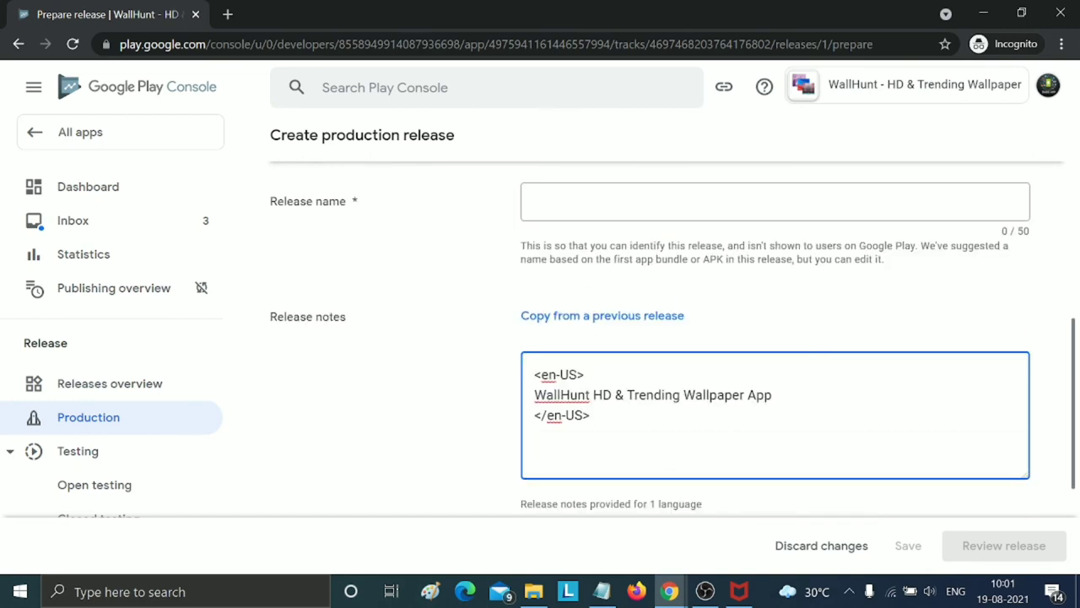
pyautogui.scroll(4, 827, 404)
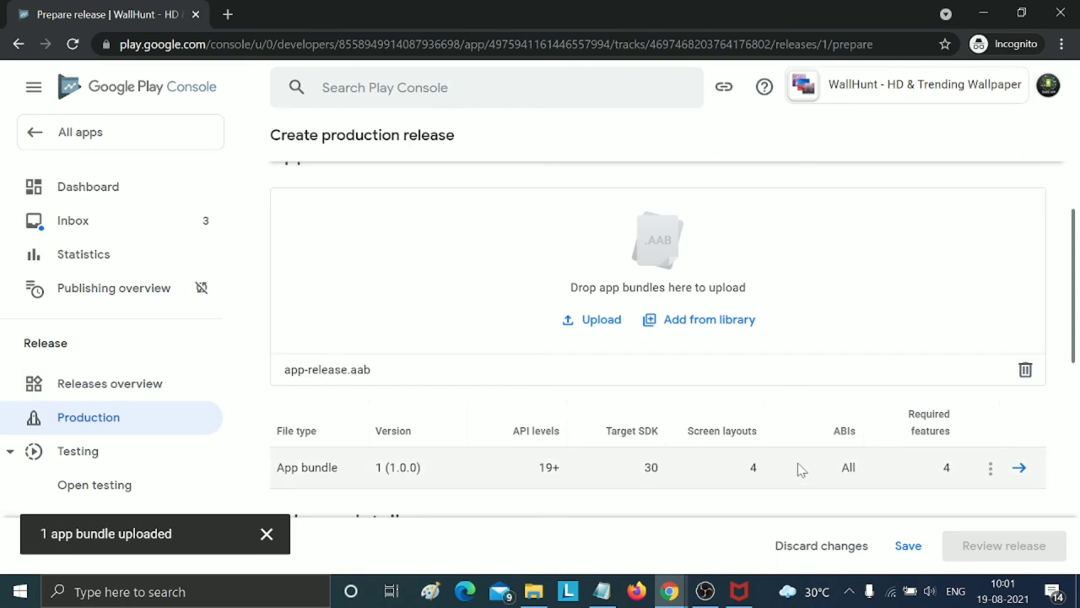
pyautogui.scroll(-3, 790, 460)
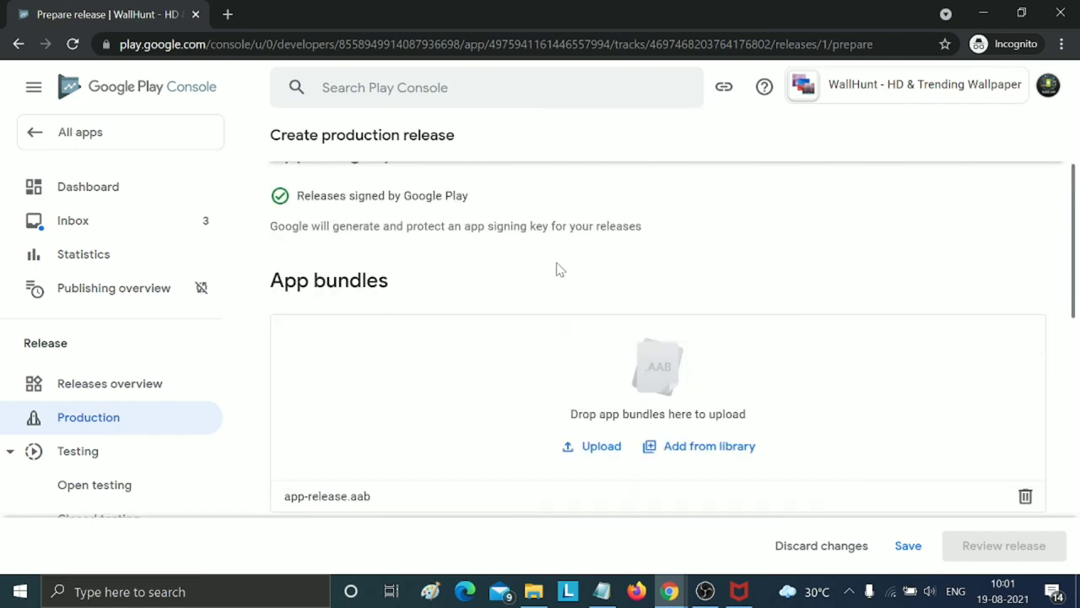
pyautogui.scroll(-3, 524, 355)
# - Save the production release, proceed through its review and roll it out to production
pyautogui.click(908, 546)
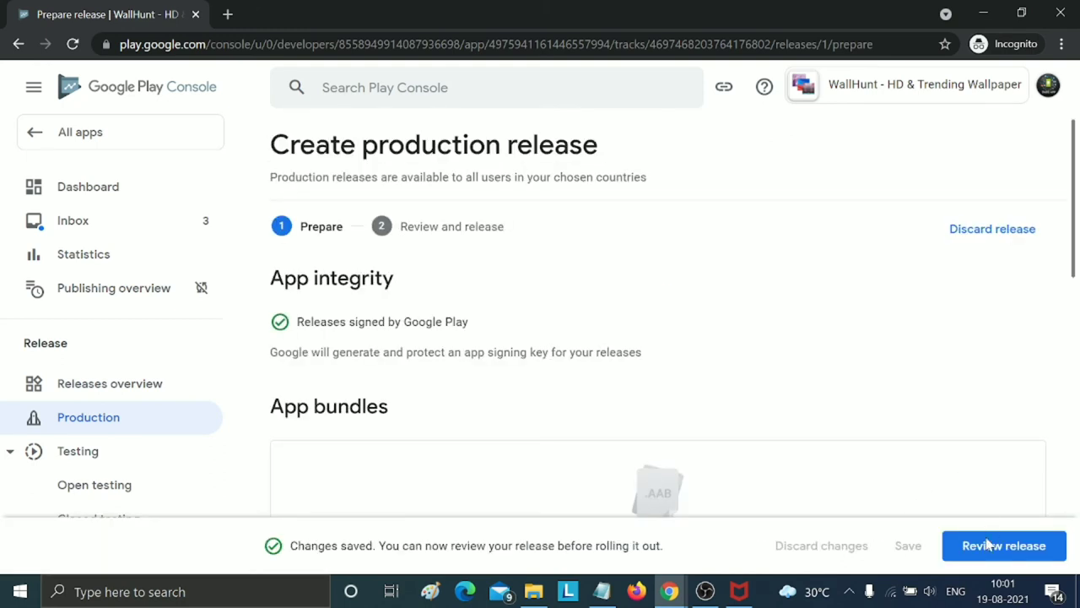
pyautogui.click(1002, 549)
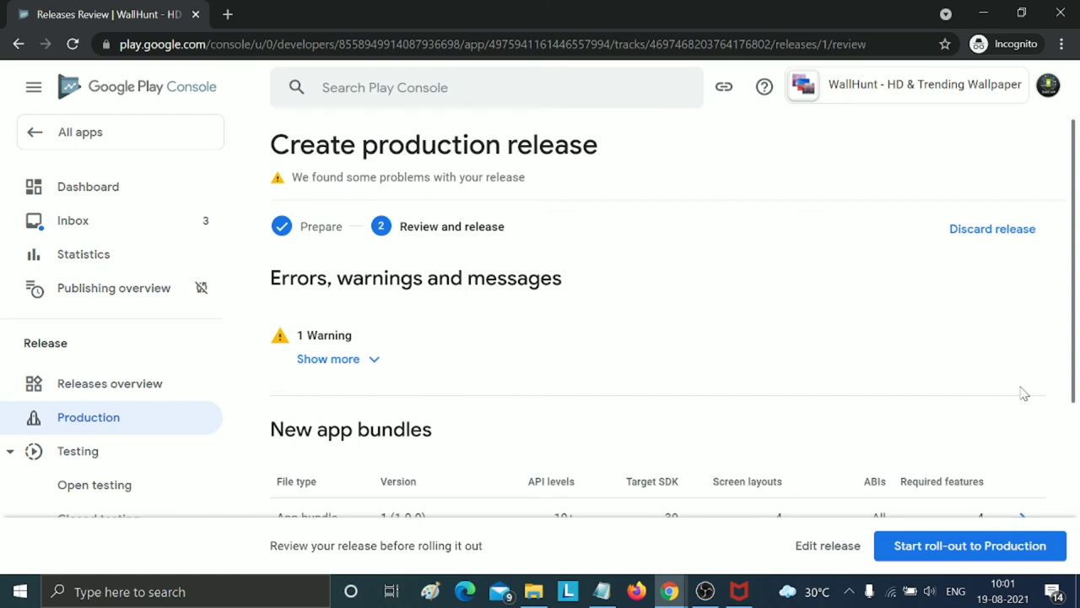
pyautogui.click(921, 549)
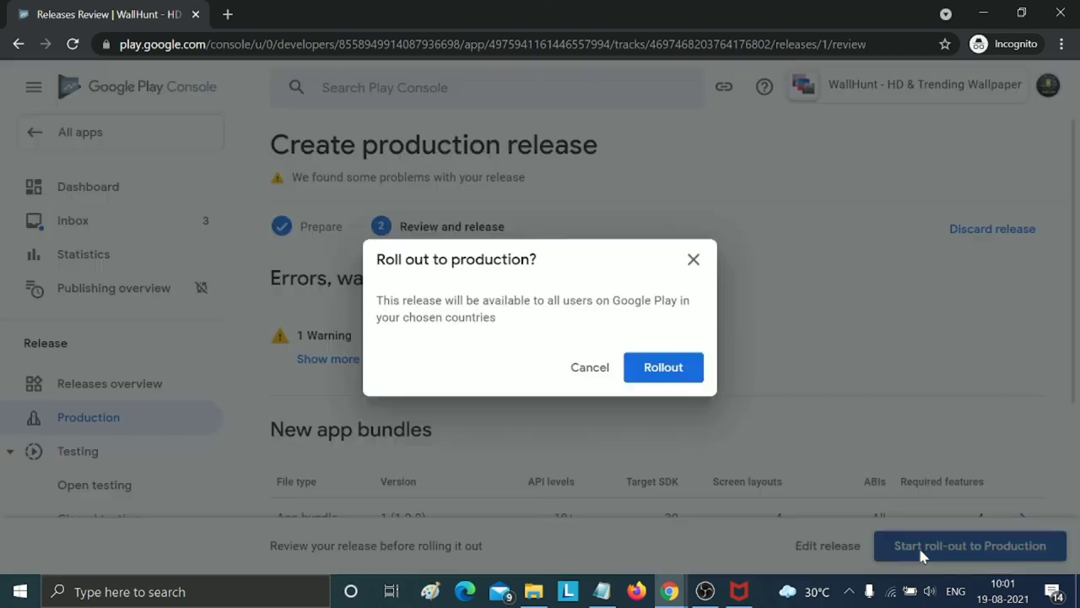
pyautogui.click(676, 377)
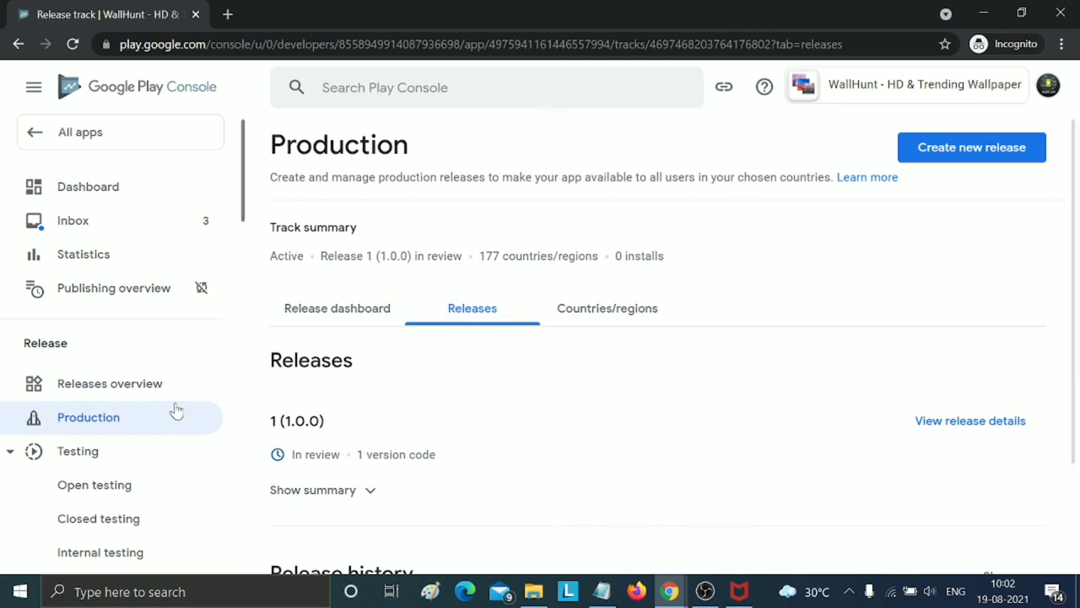
# - Go to the app content declarations under Policy and start the privacy policy task
pyautogui.scroll(-15, 174, 410)
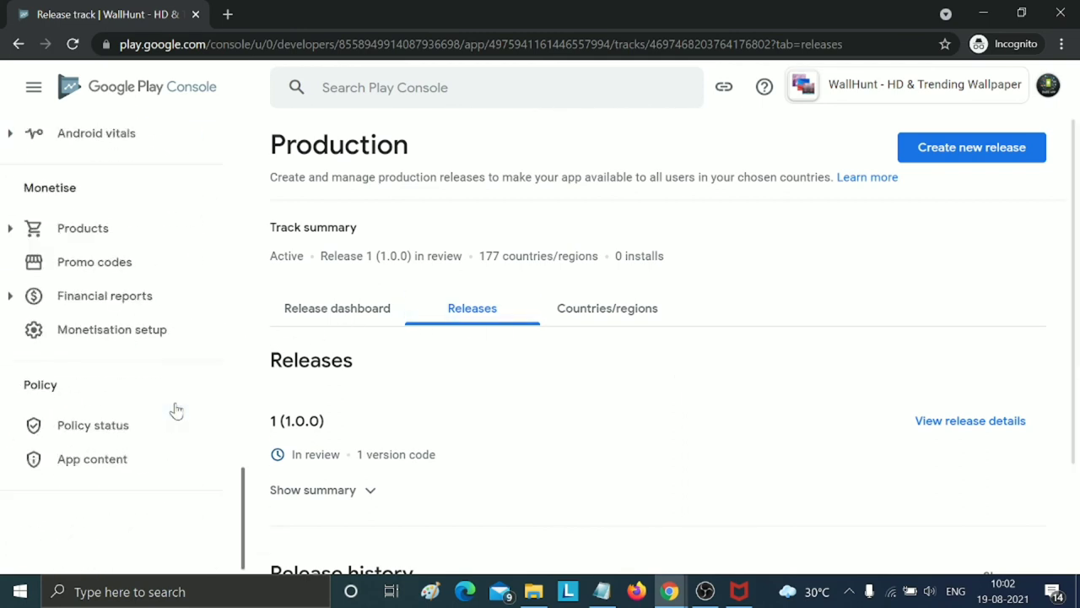
pyautogui.click(90, 429)
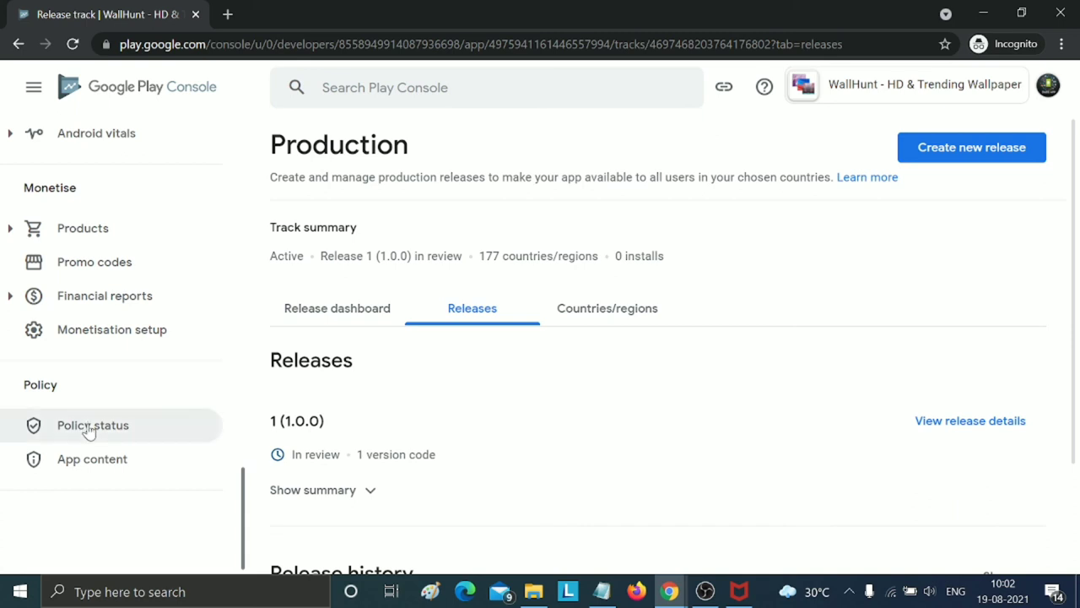
pyautogui.click(75, 465)
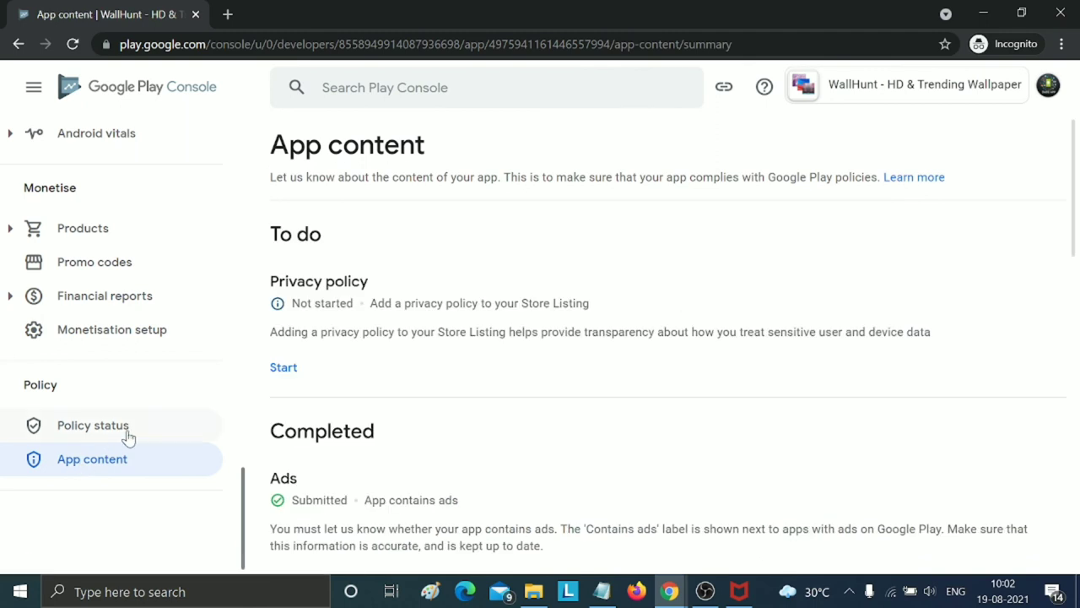
pyautogui.click(285, 381)
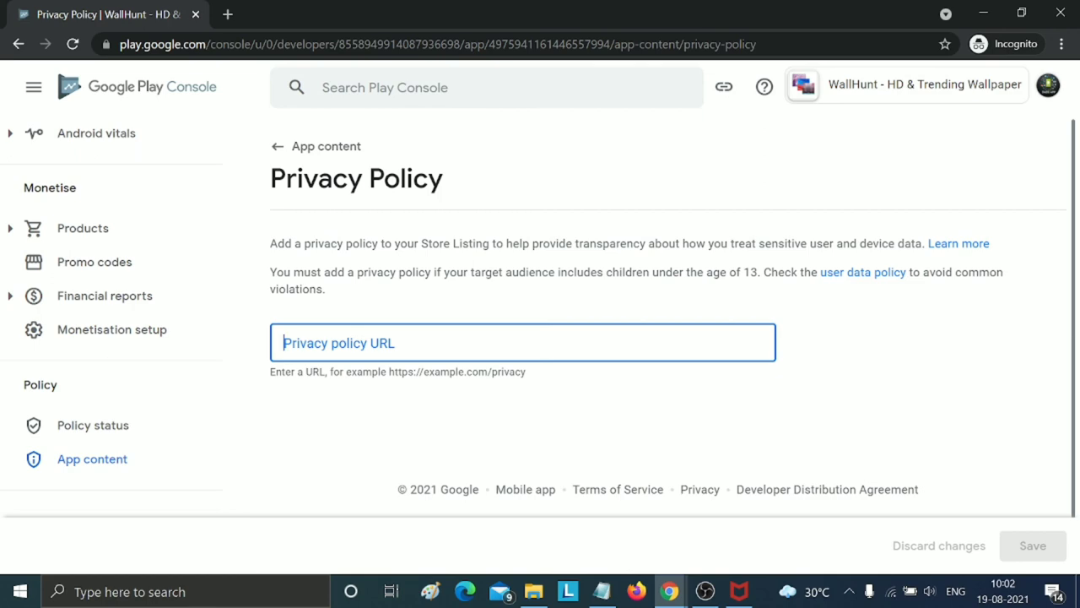
pyautogui.click(602, 591)
pyautogui.scroll(1, 549, 312)
pyautogui.scroll(-15, 549, 312)
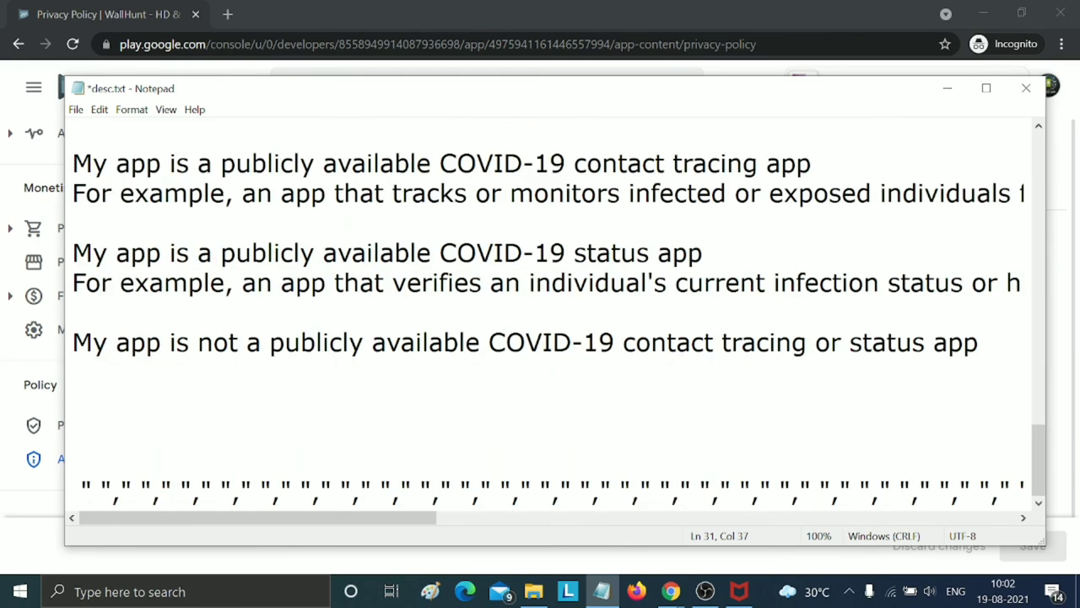
pyautogui.scroll(15, 549, 312)
pyautogui.scroll(2, 549, 312)
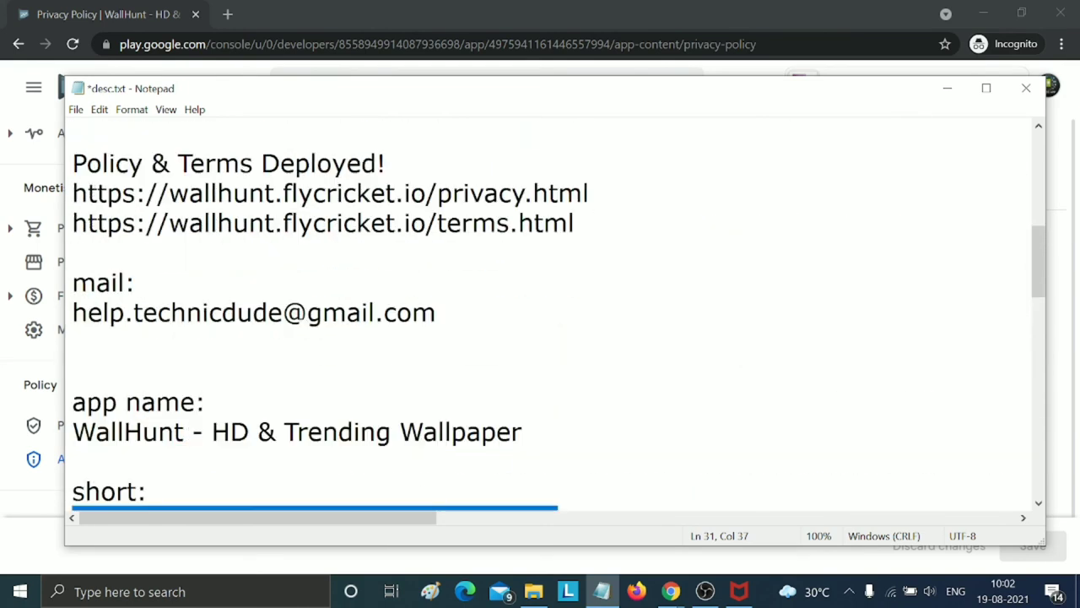
pyautogui.moveTo(73, 193); pyautogui.dragTo(589, 194)
pyautogui.hotkey('ctrl', 'c')
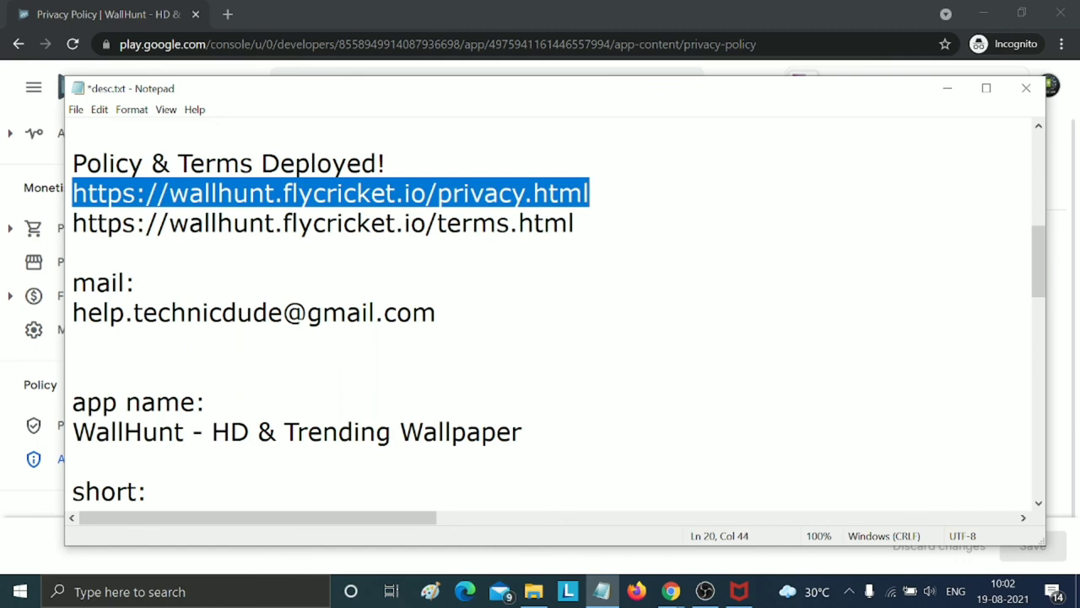
pyautogui.click(947, 88)
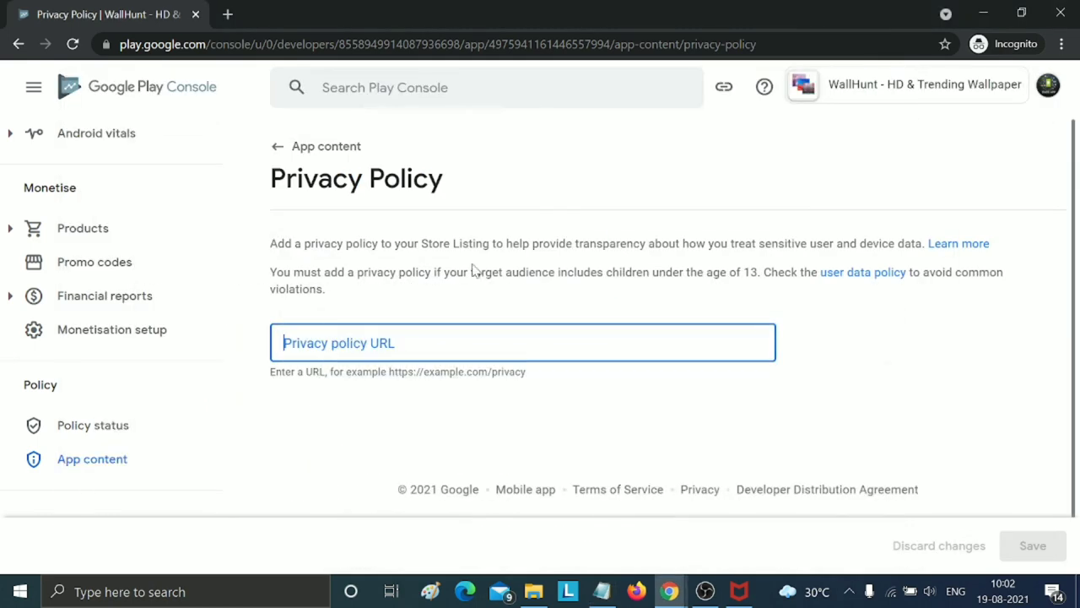
pyautogui.hotkey('ctrl', 'v')
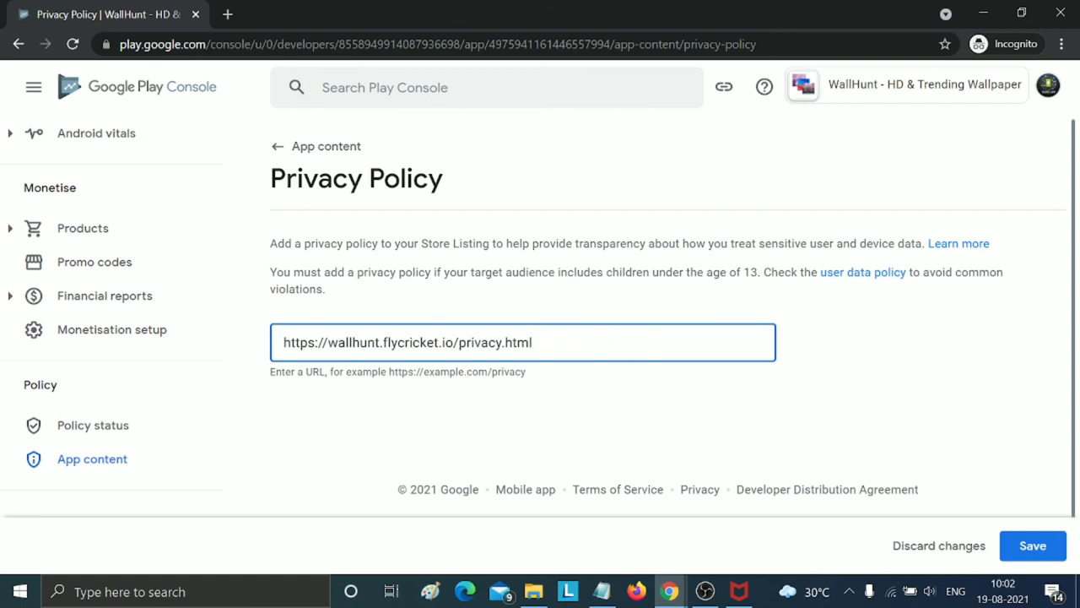
pyautogui.click(1010, 544)
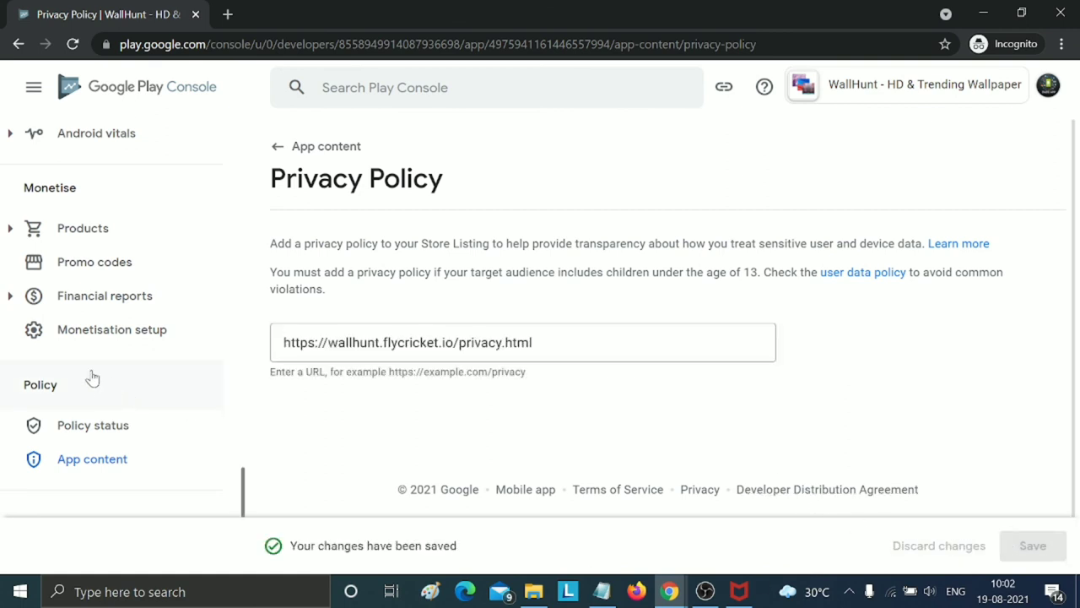
# - Return to the list of all apps and check the app status and update status of WallHunt and the other apps
pyautogui.scroll(5, 91, 375)
pyautogui.scroll(10, 89, 378)
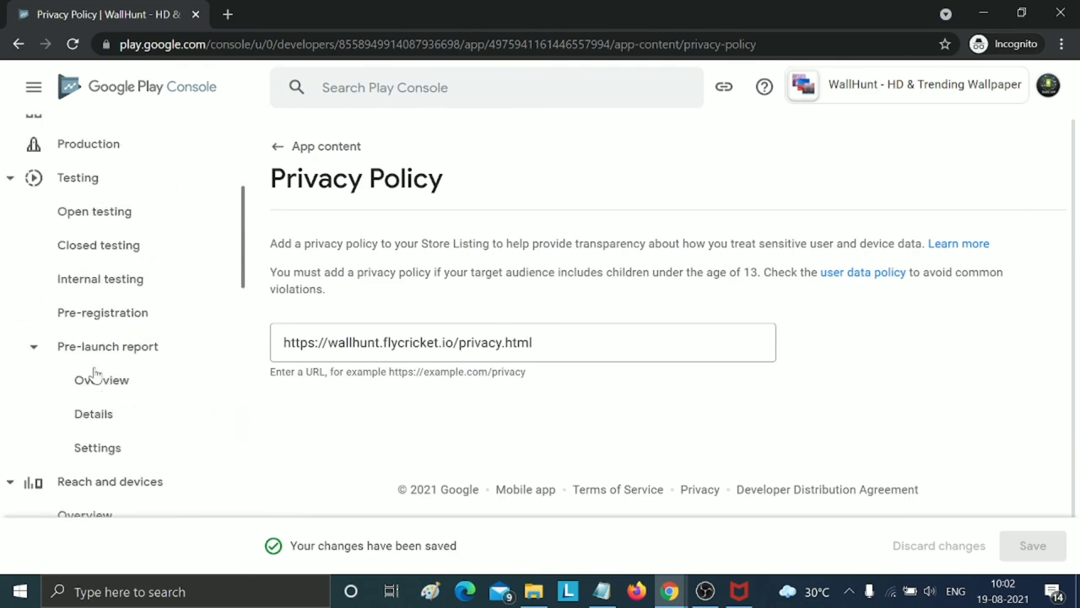
pyautogui.click(123, 142)
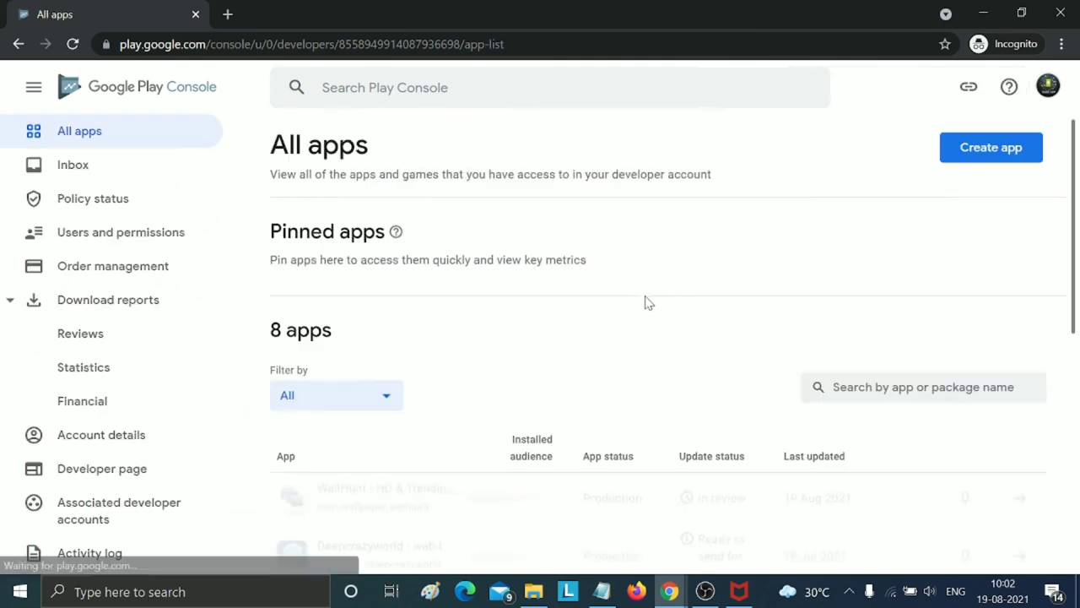
pyautogui.scroll(-3, 810, 316)
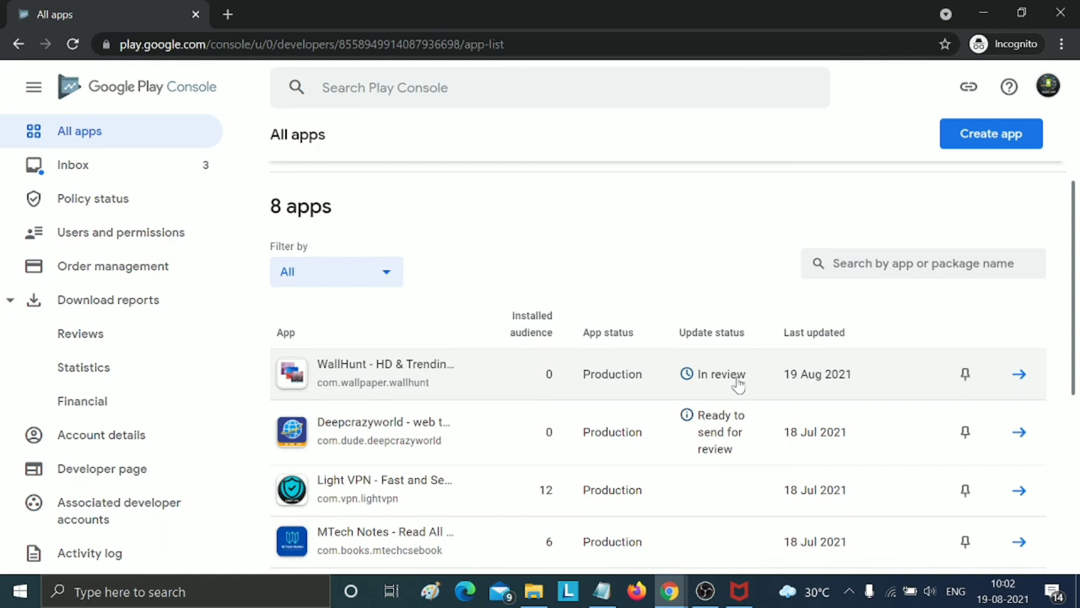
pyautogui.scroll(-6, 738, 384)
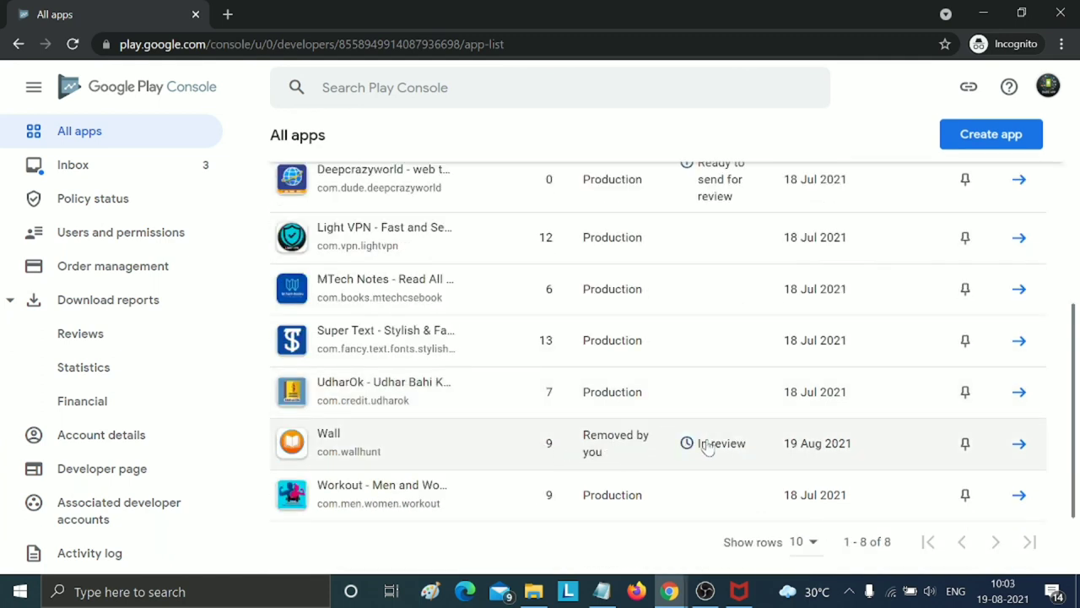
pyautogui.scroll(3, 754, 444)
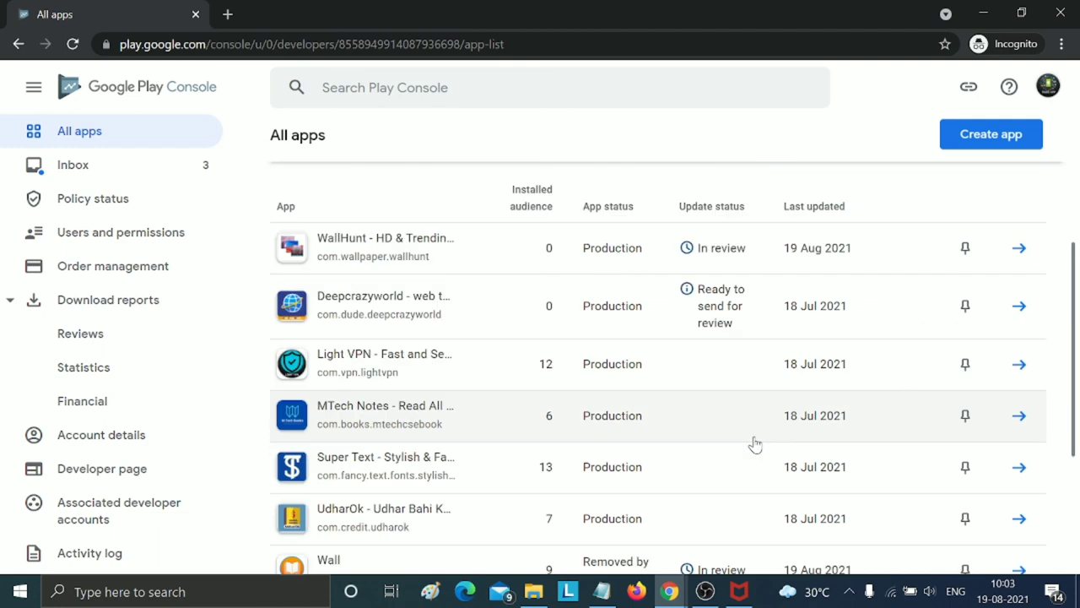